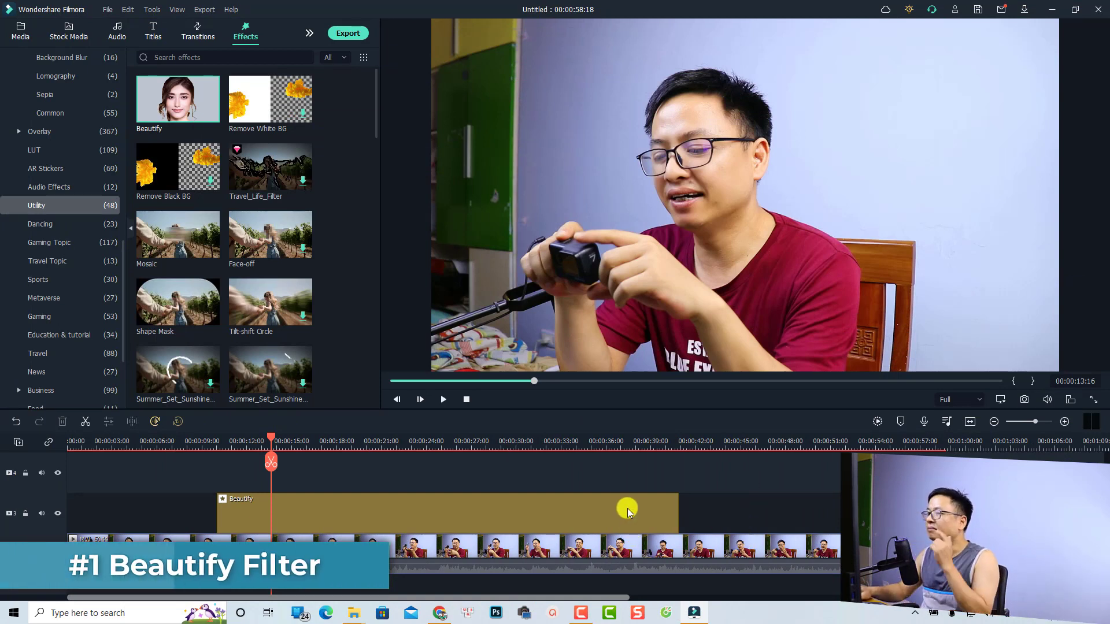
Step: Play the clip from just before the Beautify effect into it to compare the footage without and with the filter
click(164, 446)
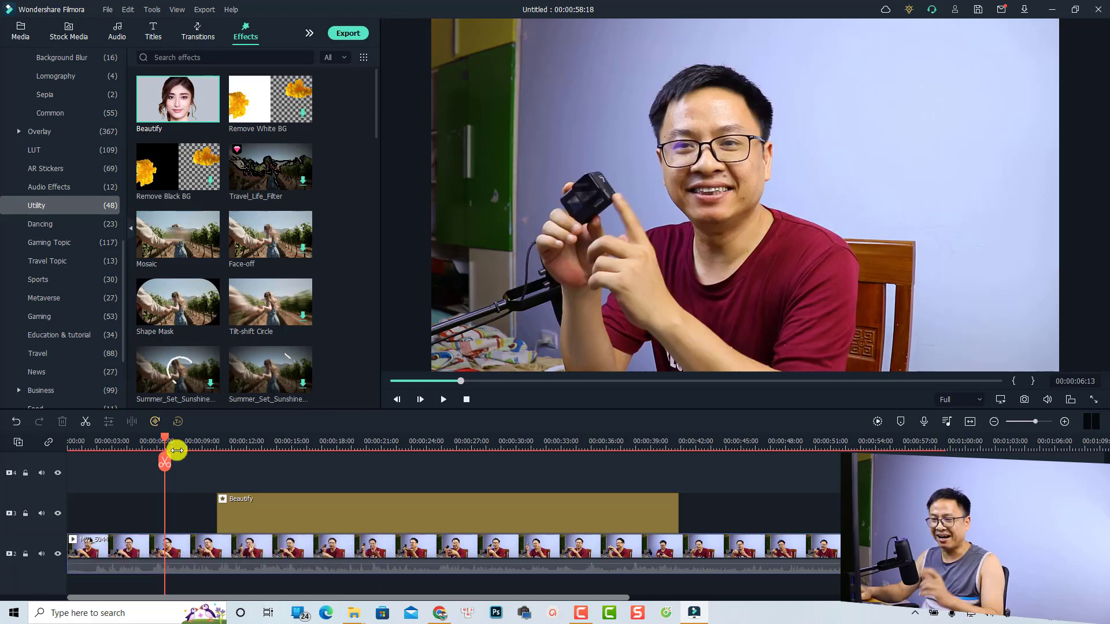
click(196, 443)
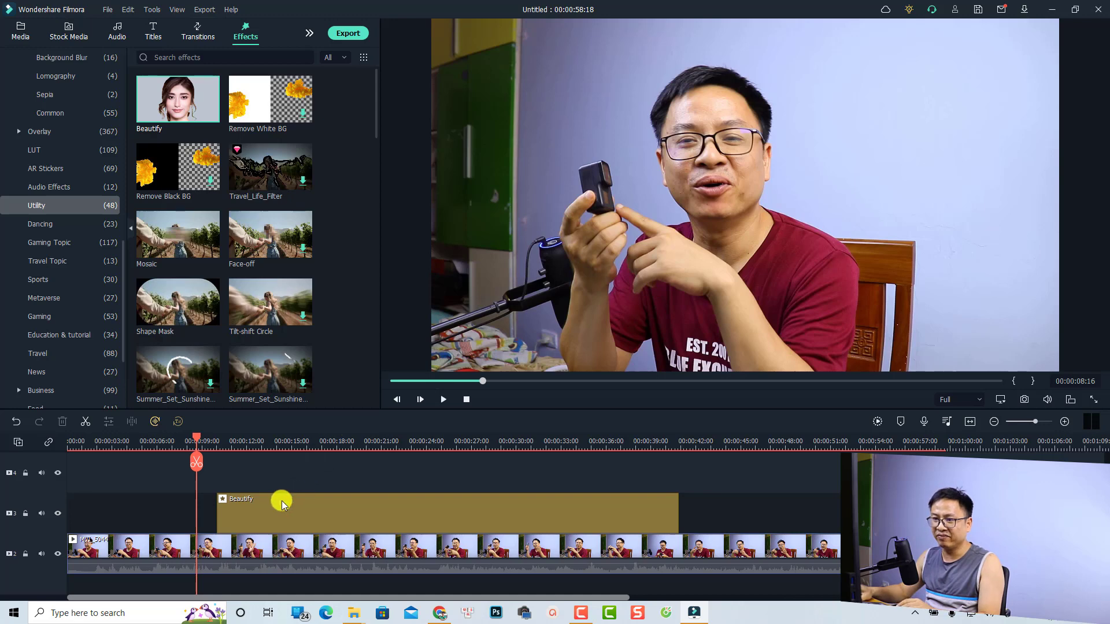
key(space)
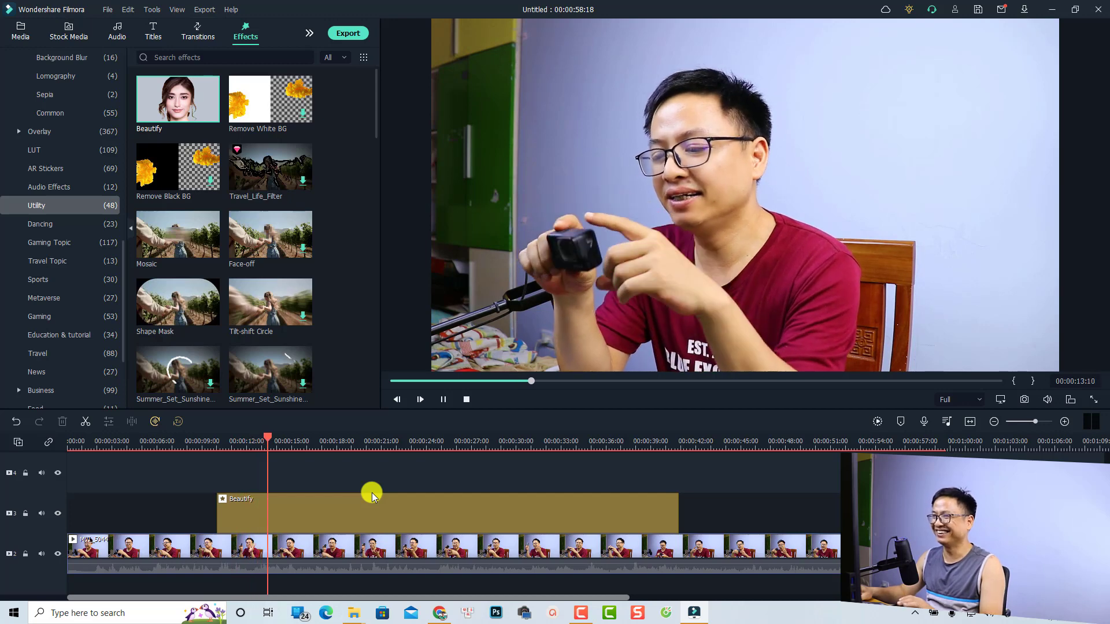
key(space)
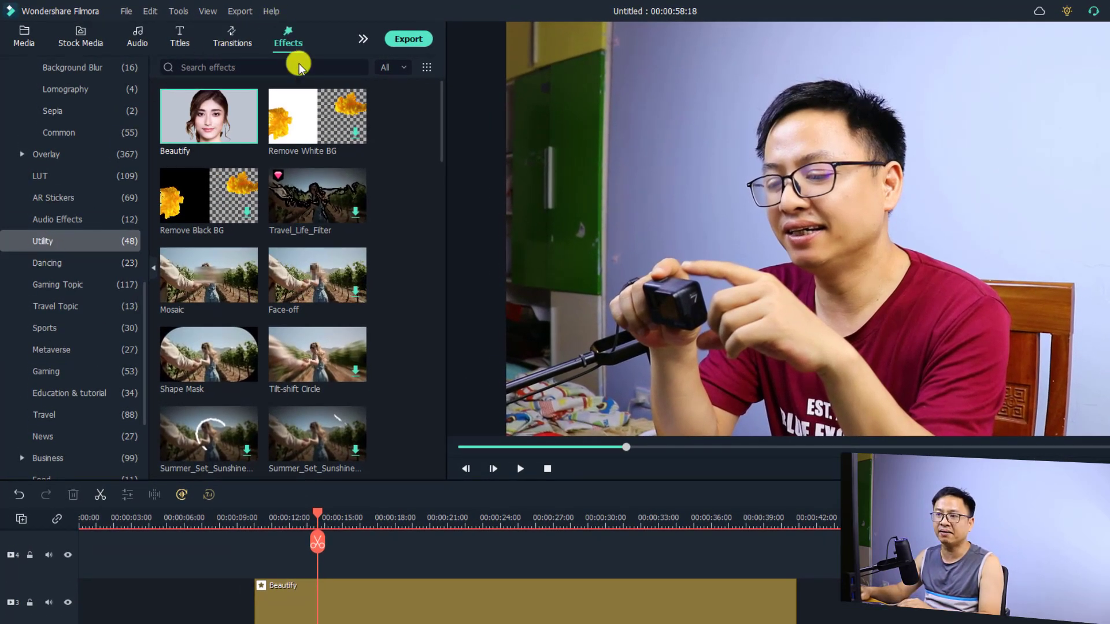
Step: Delete the existing Beautify effect from the timeline
click(364, 597)
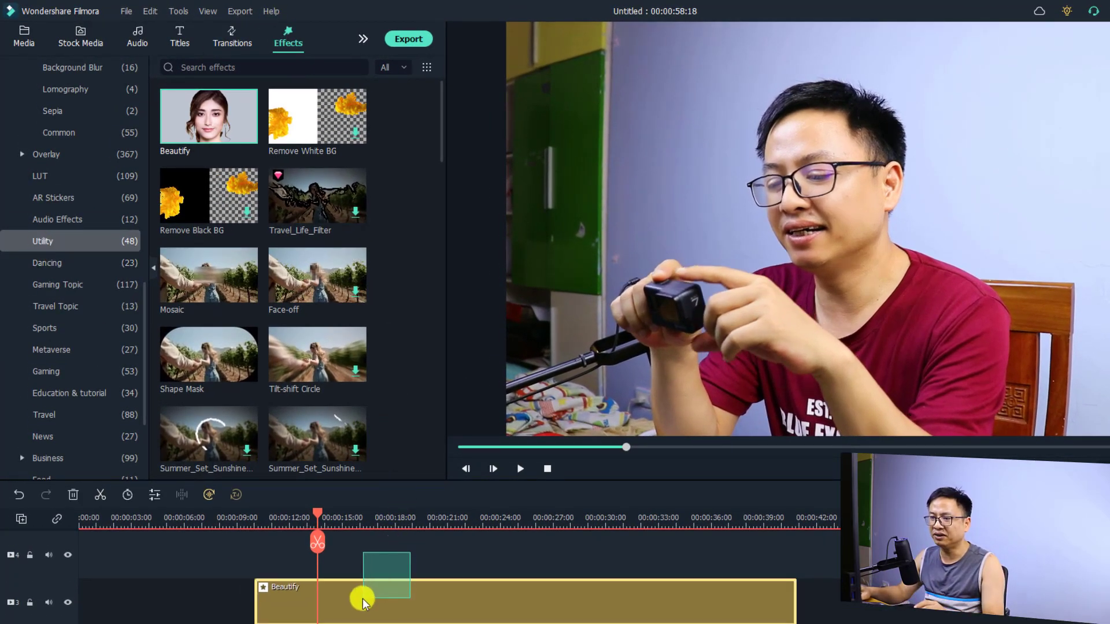
key(Delete)
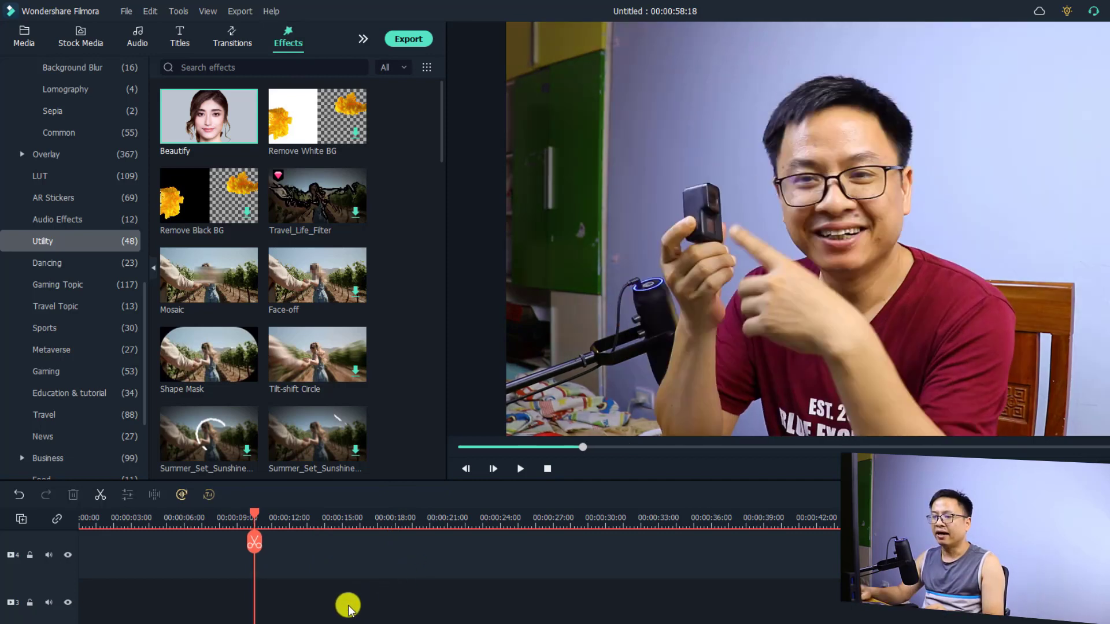
key(space)
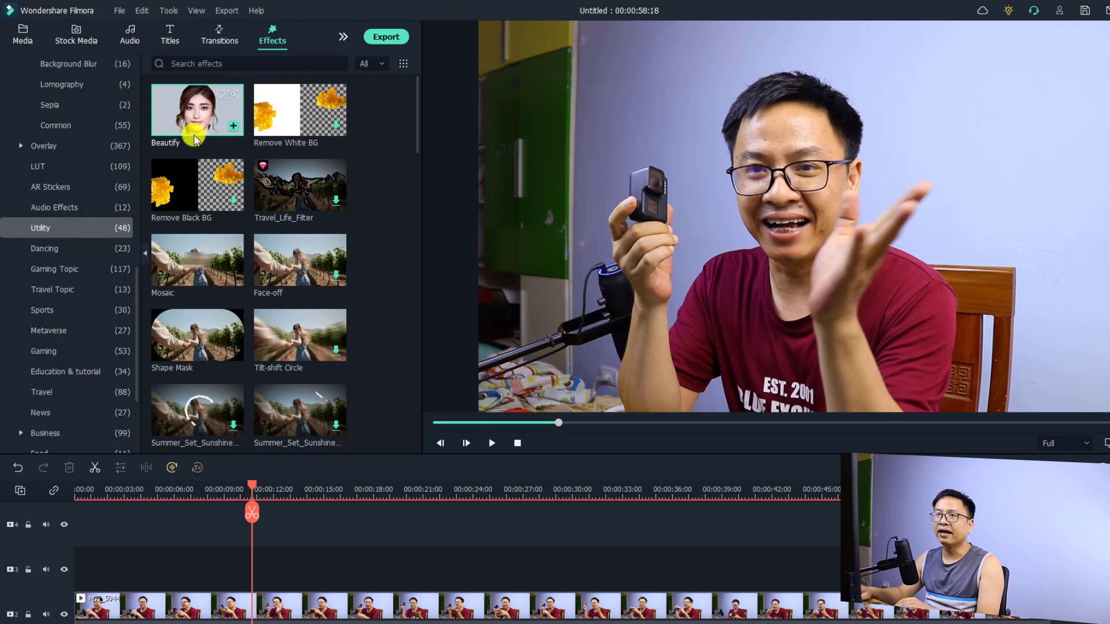
Step: Add the Beautify effect on the track above the video clip at the playhead and compare frames before and inside it
mouse_move(189, 135)
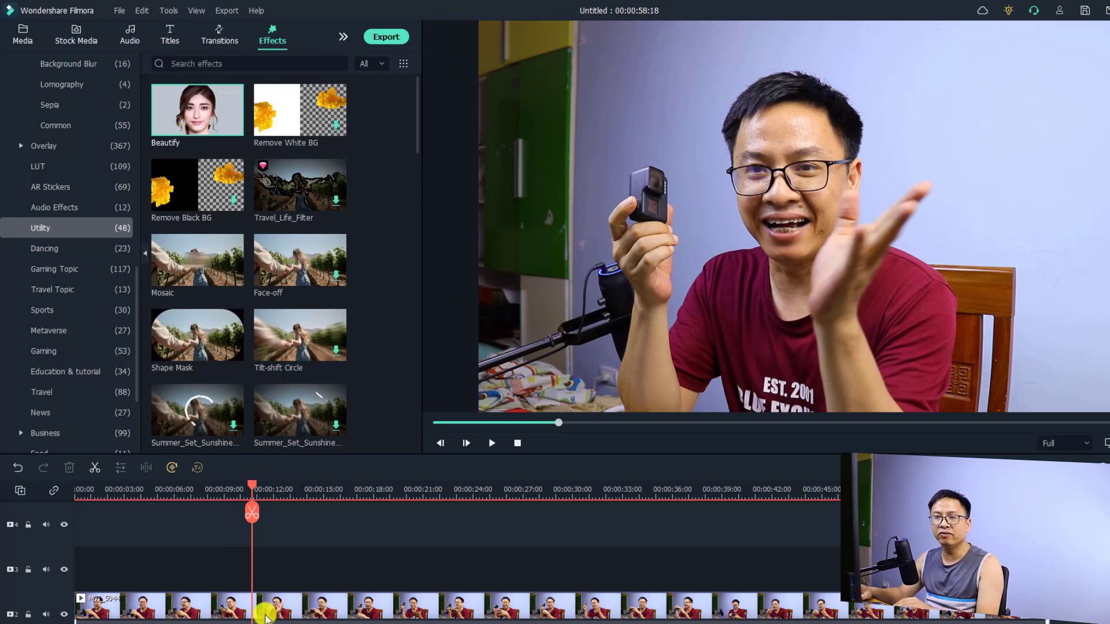
drag(199, 112, 256, 565)
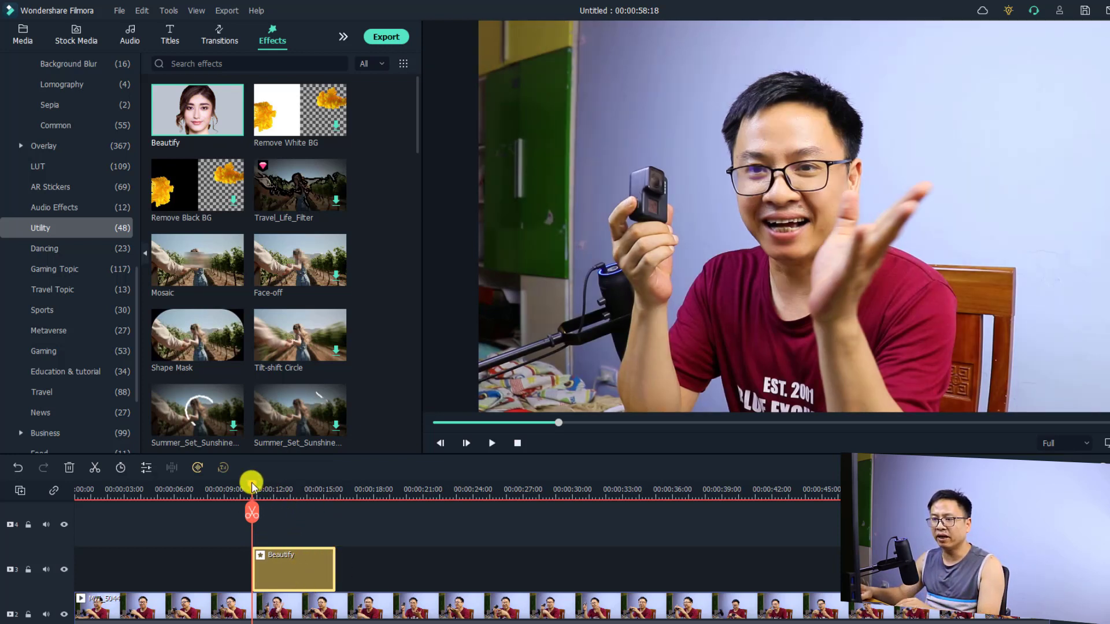
mouse_move(252, 485)
mouse_down()
mouse_move(282, 490)
mouse_move(243, 489)
mouse_up()
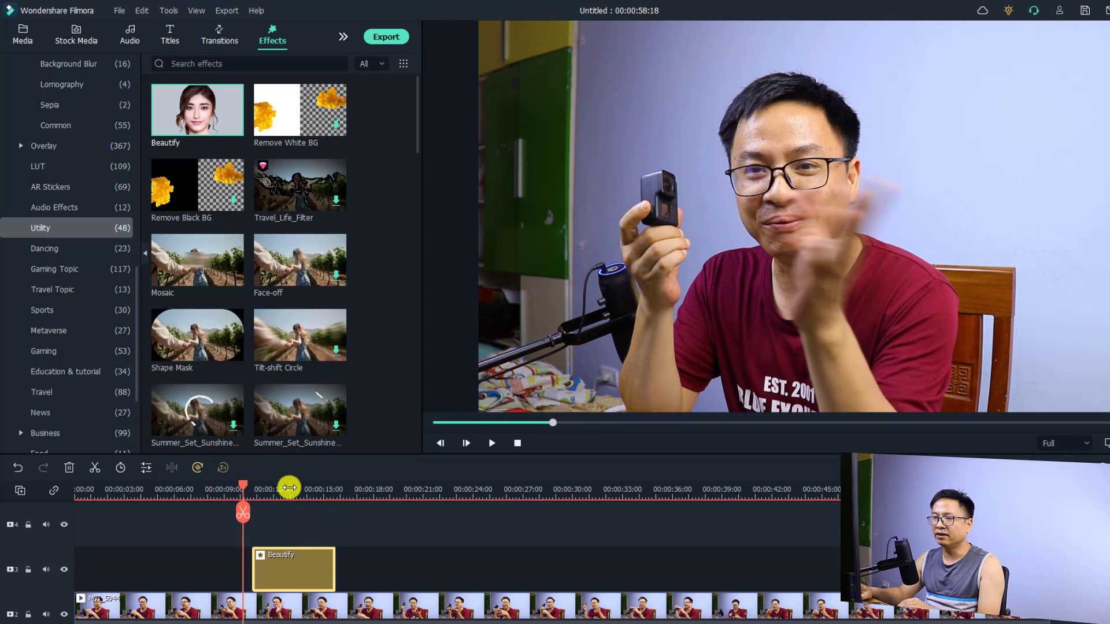
click(289, 488)
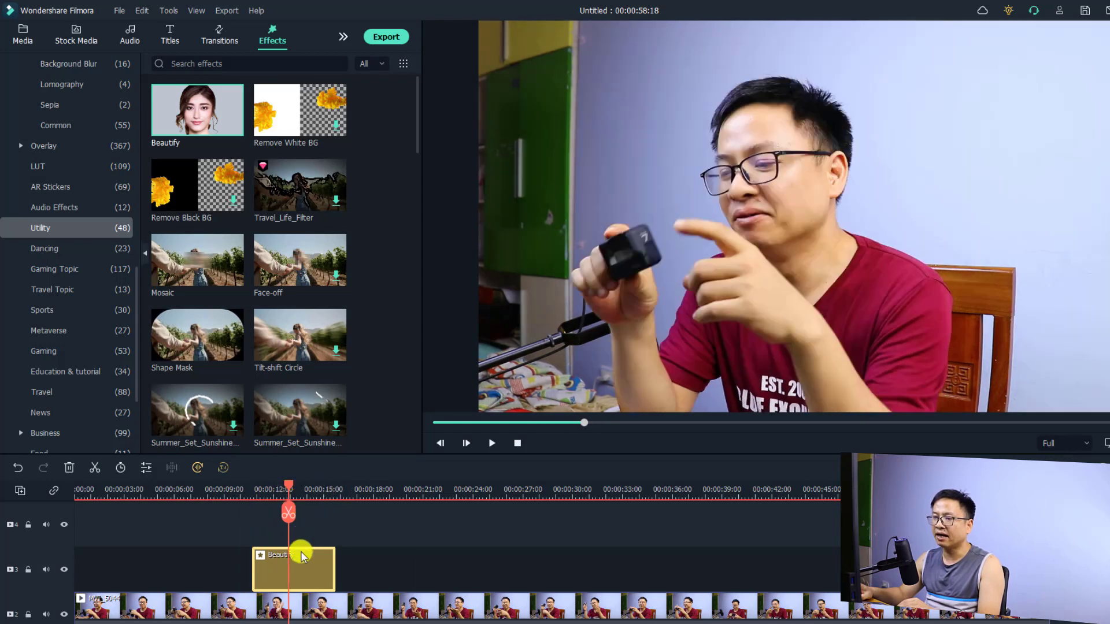
Step: Set the Beautify effect's Smooth to 59, Whiten to 58 and Whiten Teeth to 100
double_click(275, 574)
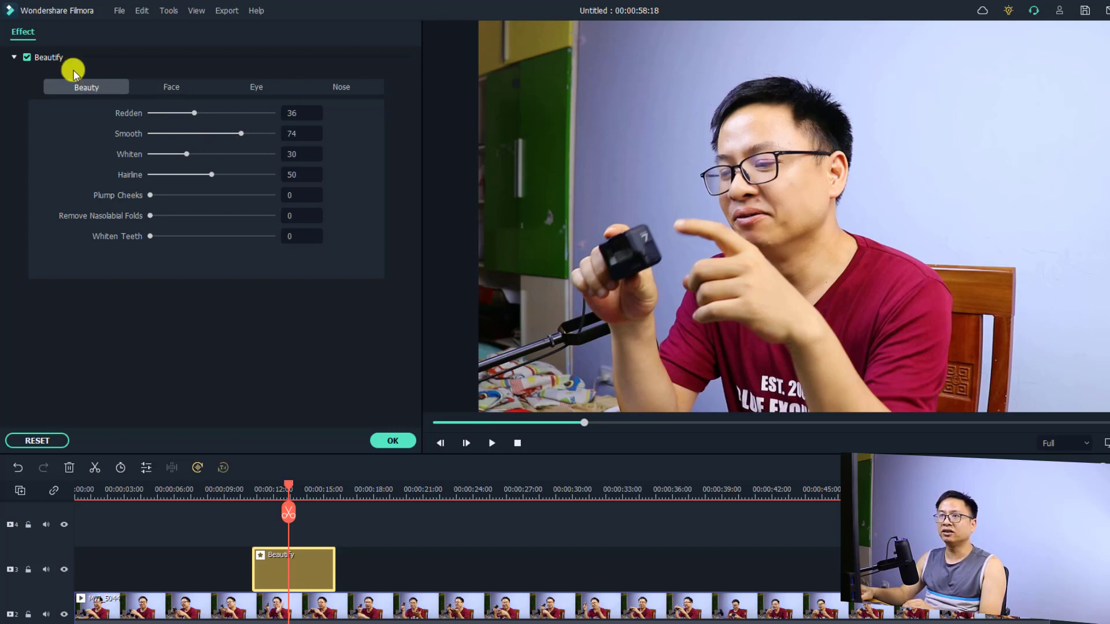
mouse_move(241, 137)
mouse_down()
mouse_move(200, 140)
mouse_move(222, 143)
mouse_up()
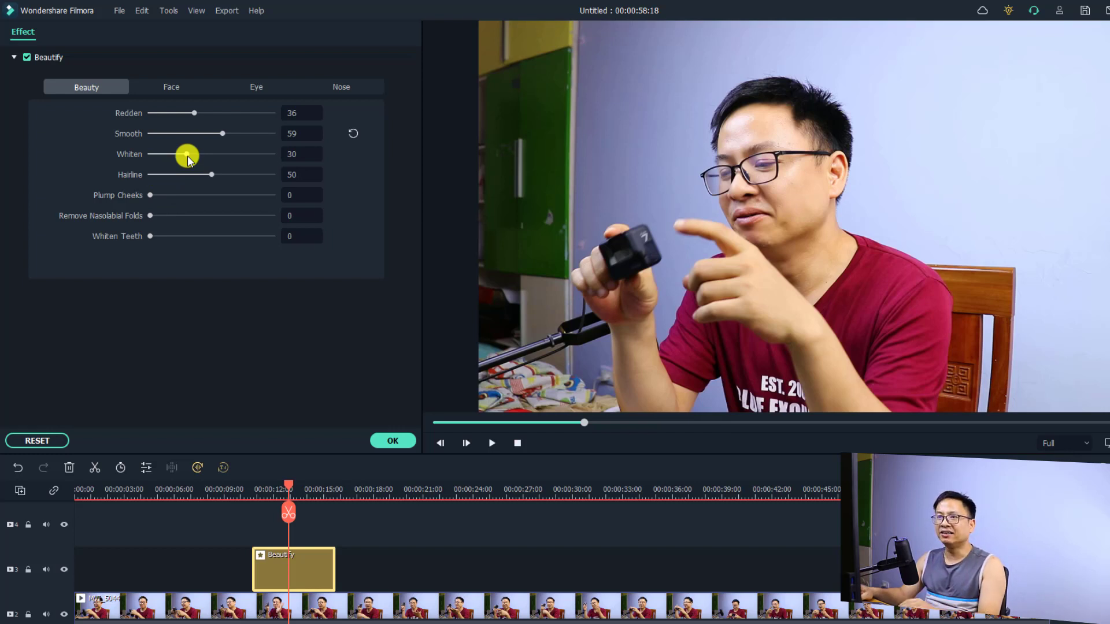
drag(187, 155, 221, 160)
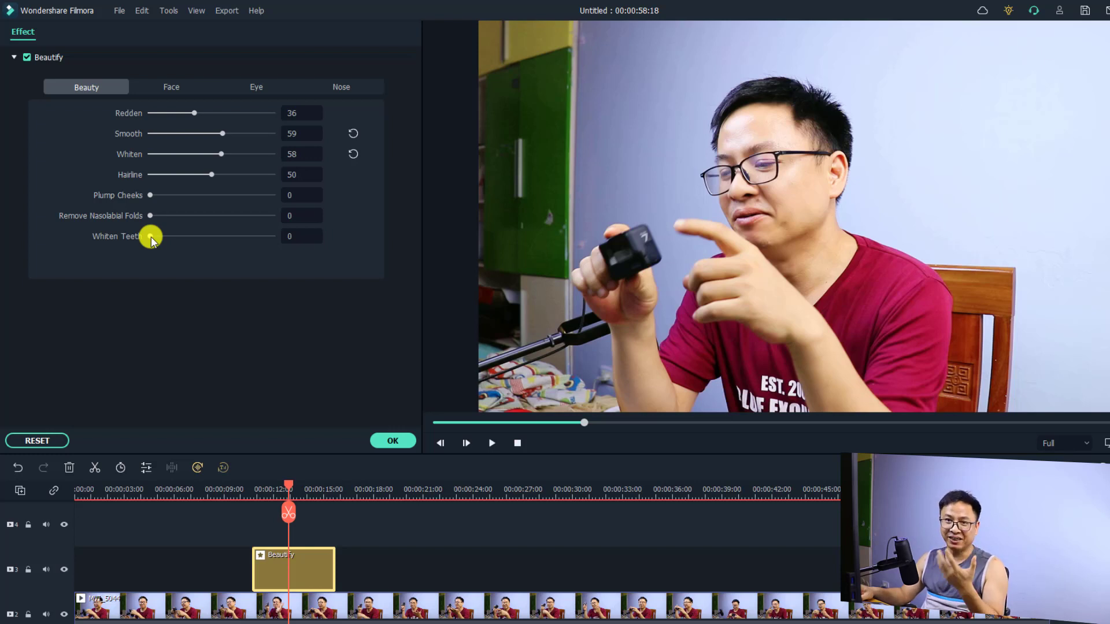
drag(151, 237, 269, 244)
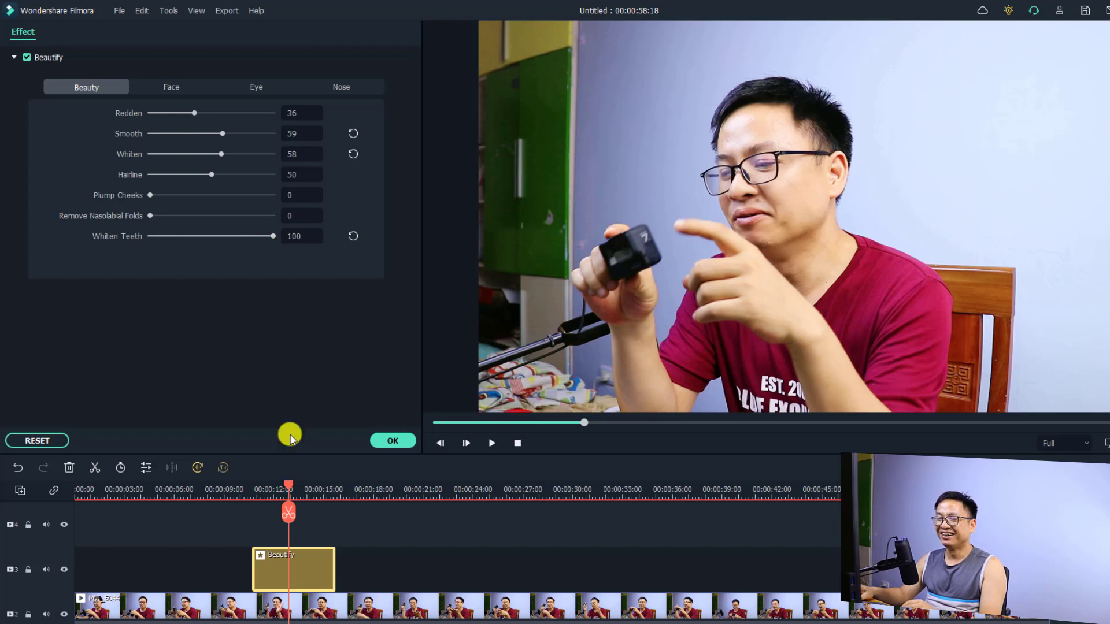
Step: Find the smiling frame at 00:00:06:13 and move the Beautify effect earlier on its track to cover it
click(173, 490)
key(space)
key(space)
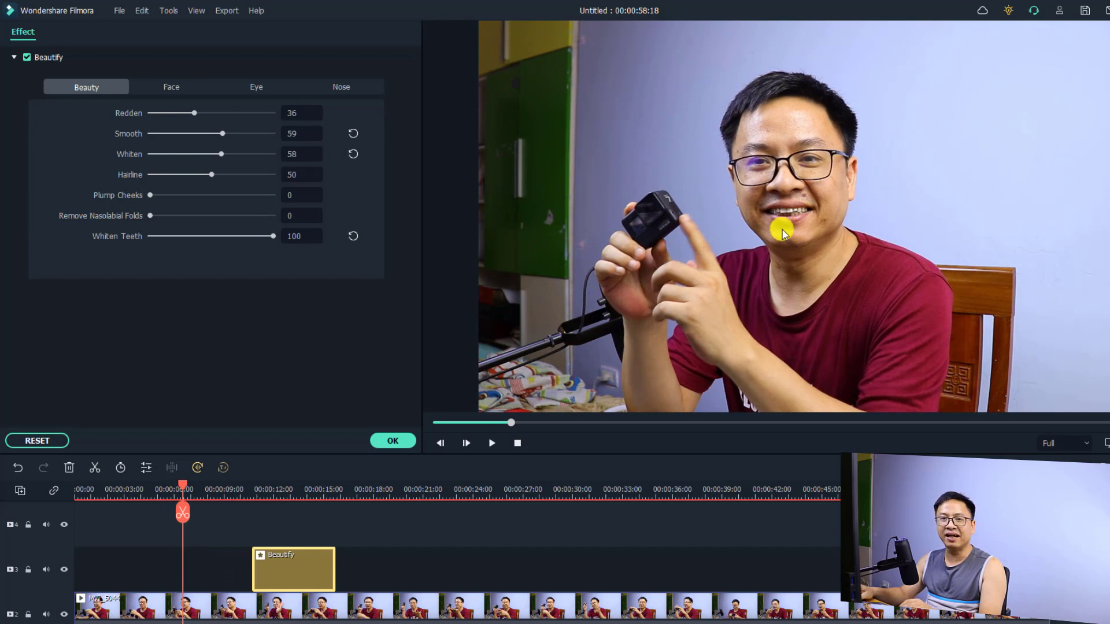
drag(297, 567, 208, 566)
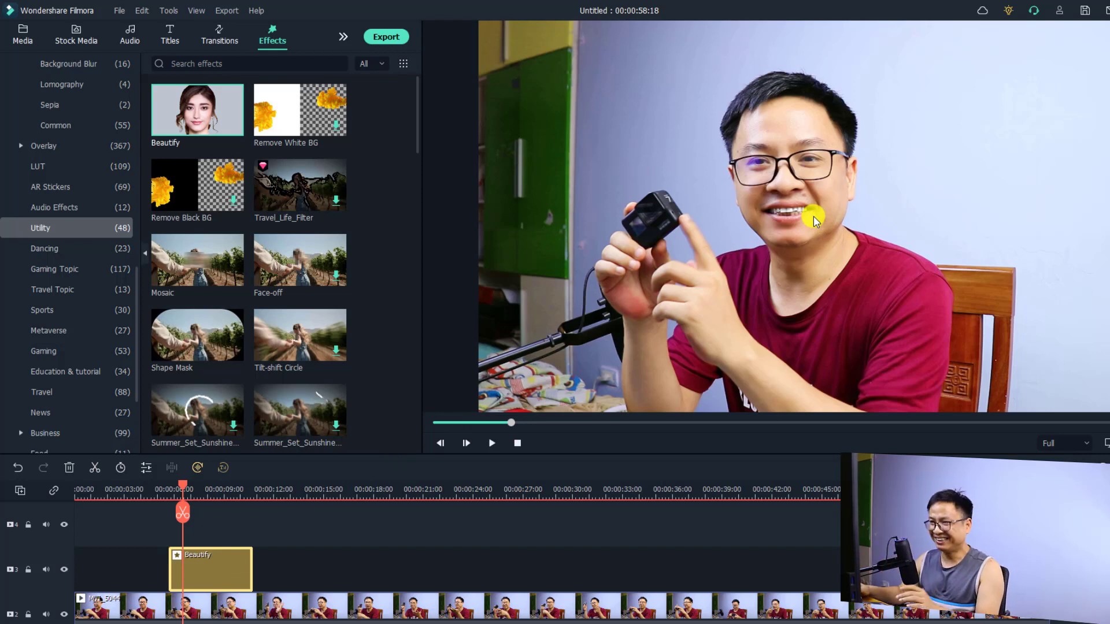
Step: Set the Beautify effect's Narrow Face value to 90
double_click(211, 571)
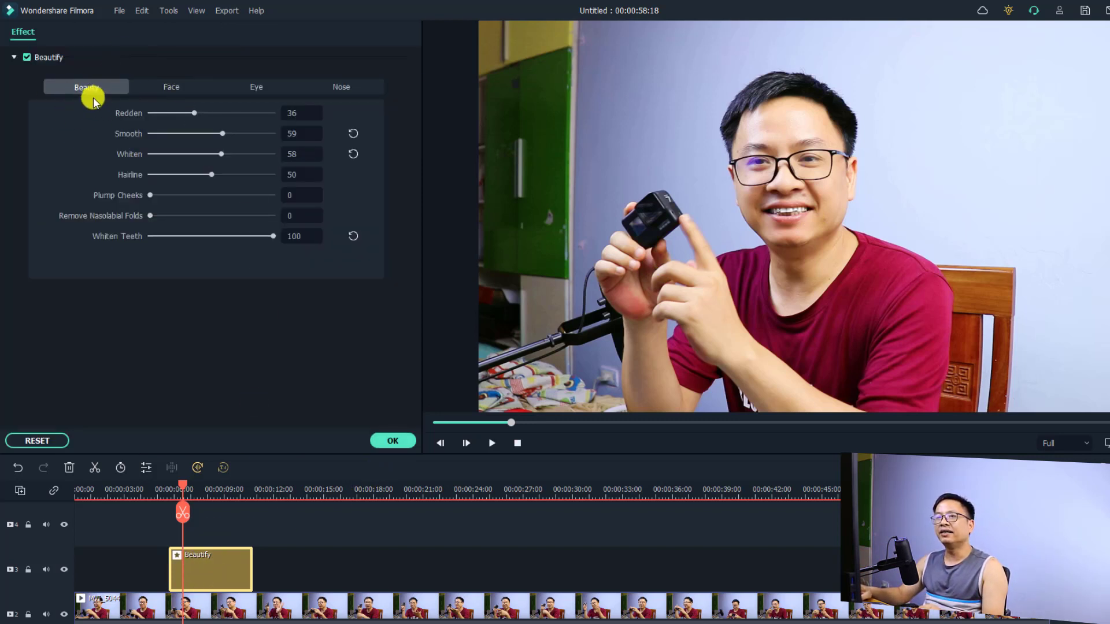
click(170, 87)
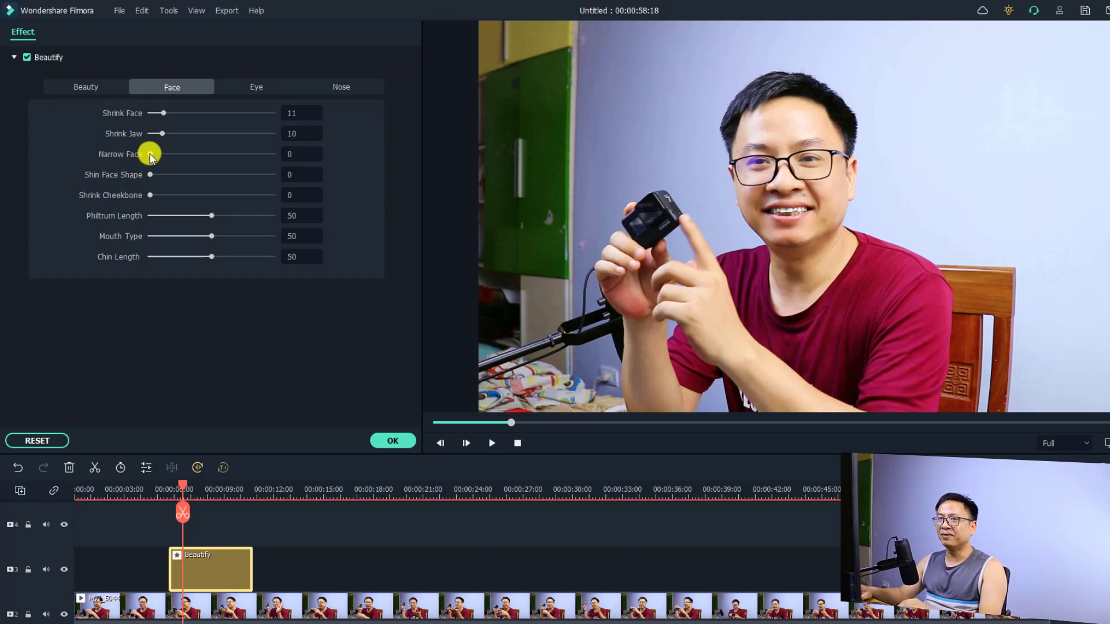
drag(150, 156, 258, 161)
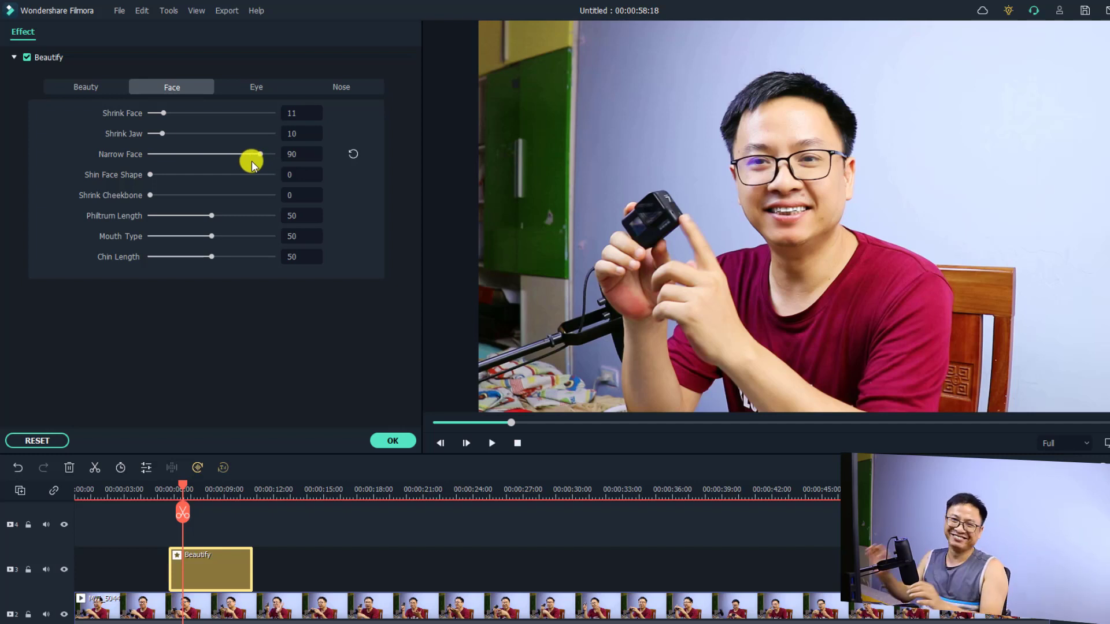
Step: Set the Beautify effect's Enlarge Eye and Round Eye values to 100
click(258, 89)
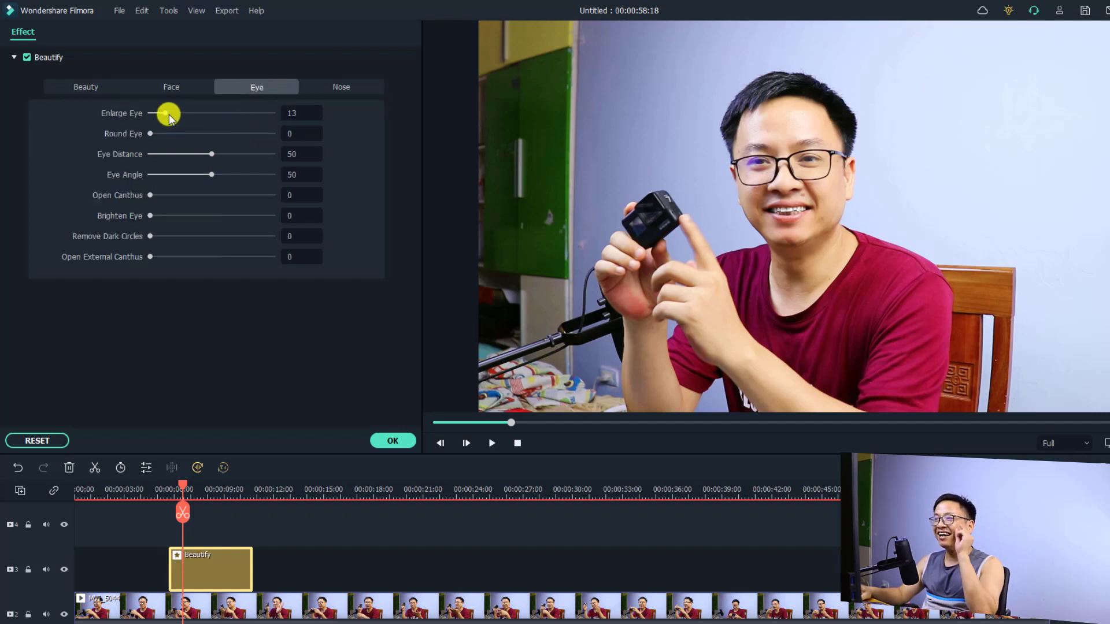
drag(170, 114, 311, 124)
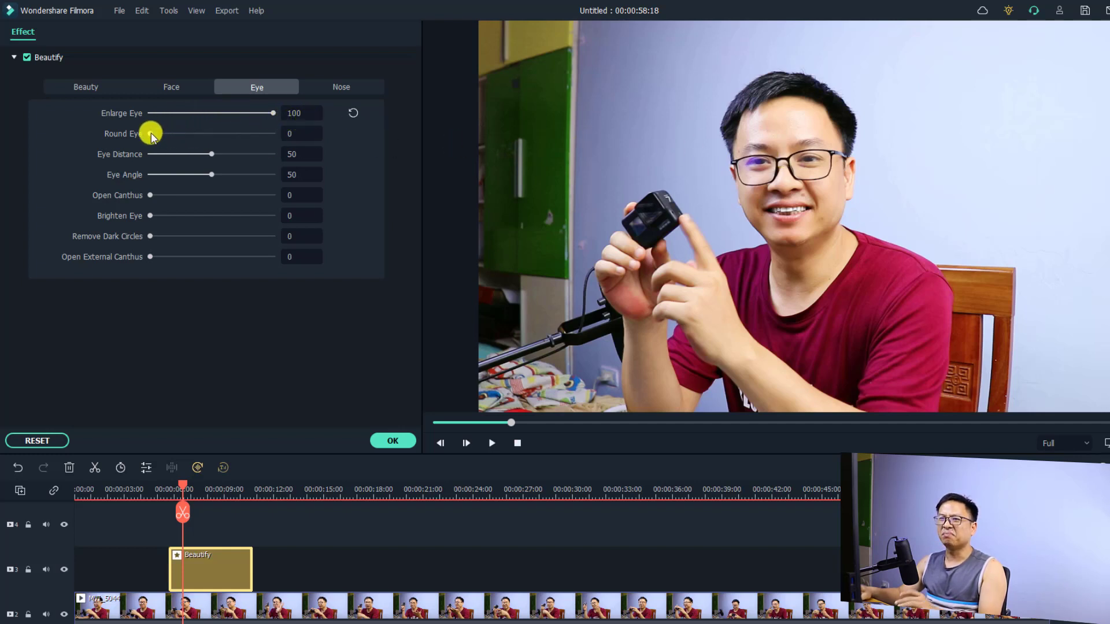
drag(150, 133, 330, 148)
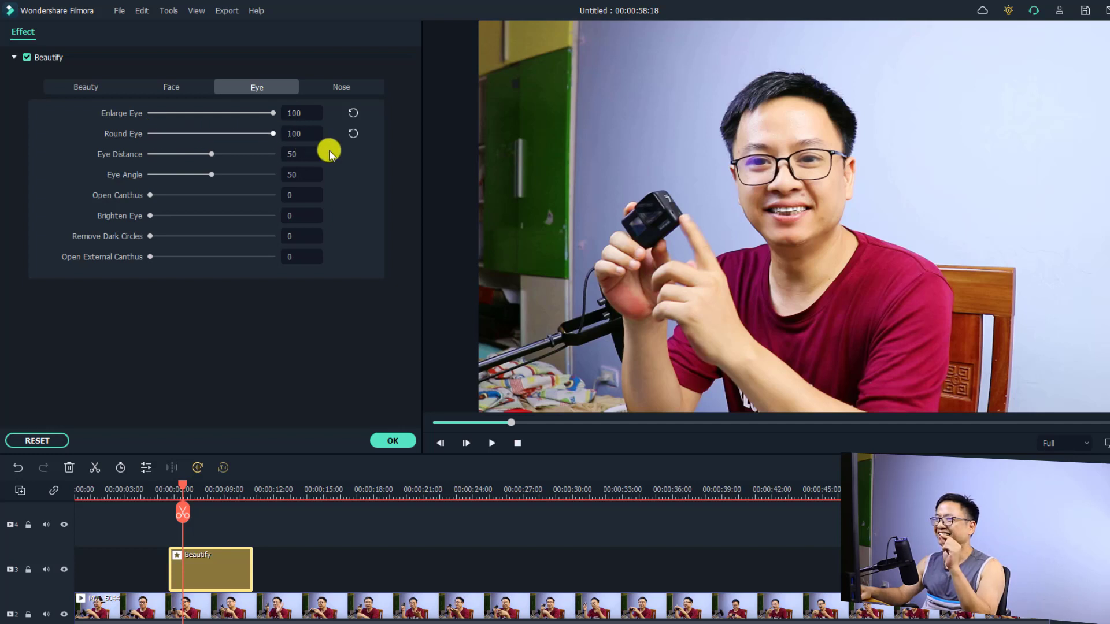
Step: Hide and show the Beautify effect's track repeatedly to compare the face with and without the filter
click(64, 569)
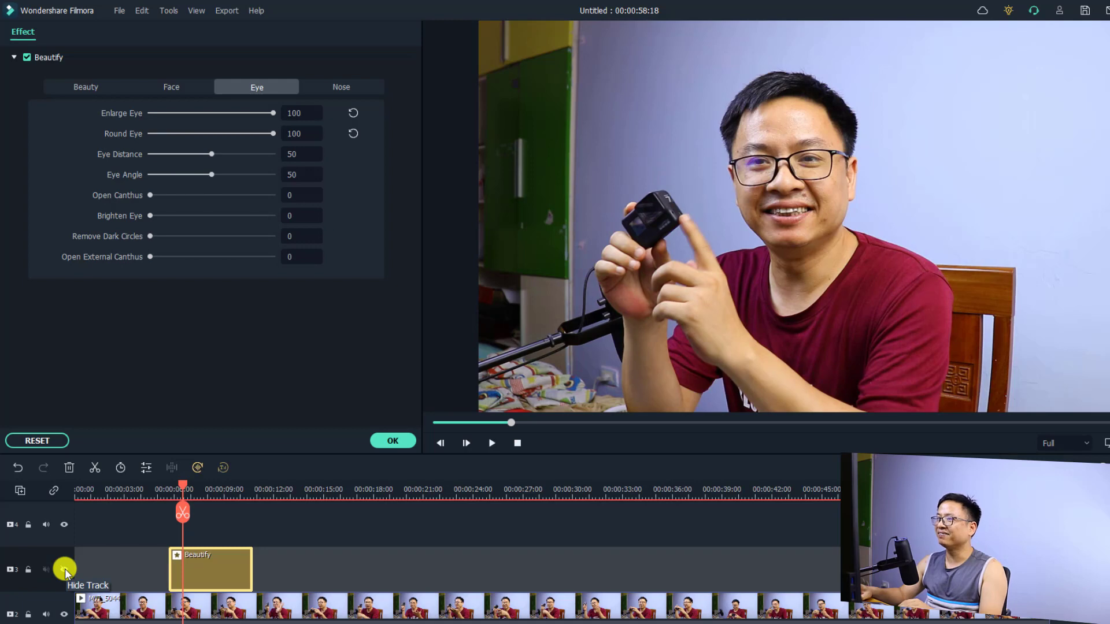
click(65, 569)
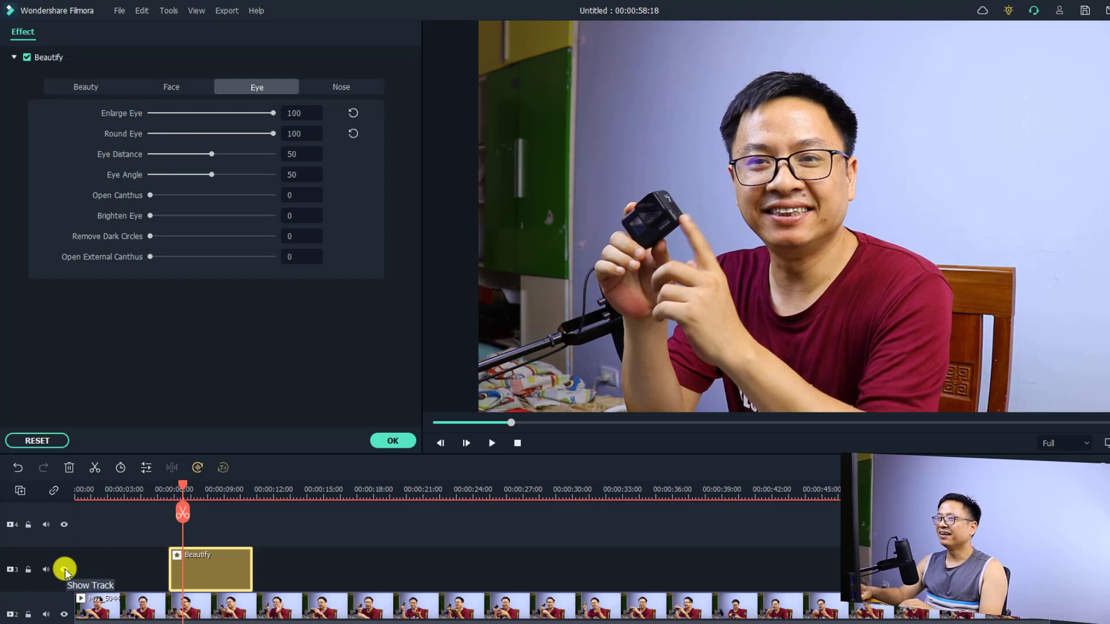
click(65, 569)
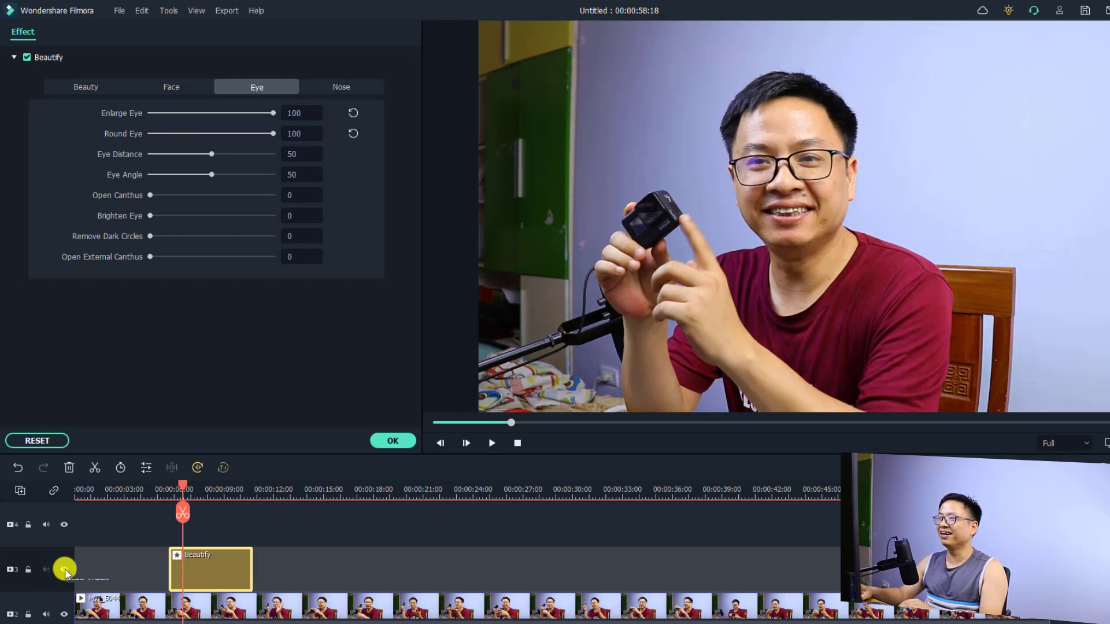
click(65, 569)
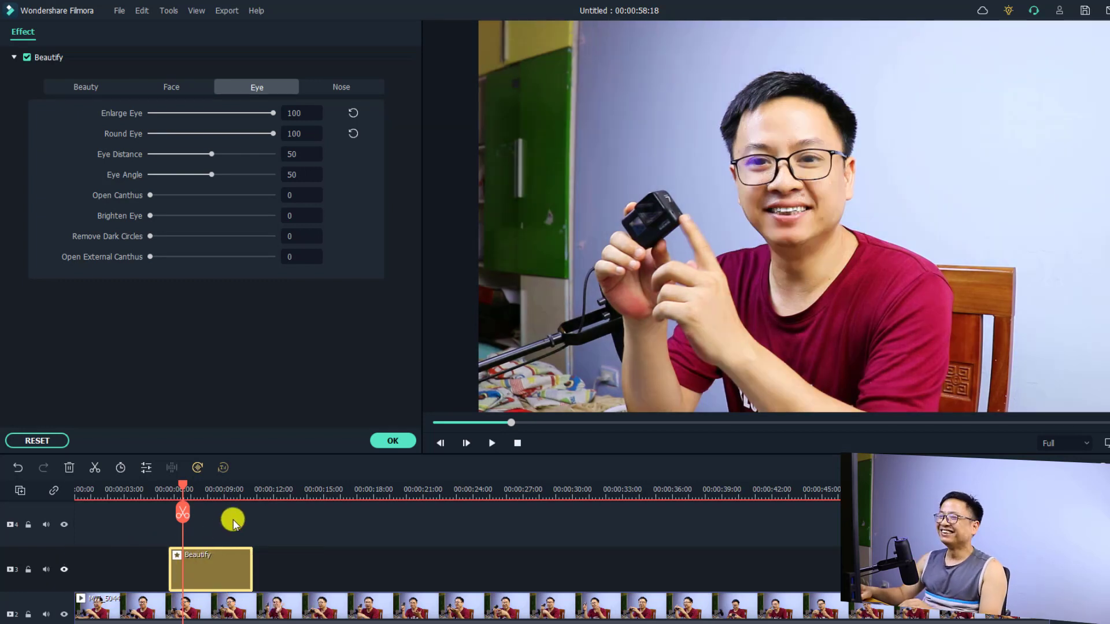
Step: Review the Beautify effect's nose settings and accept the effect's adjustments
click(343, 88)
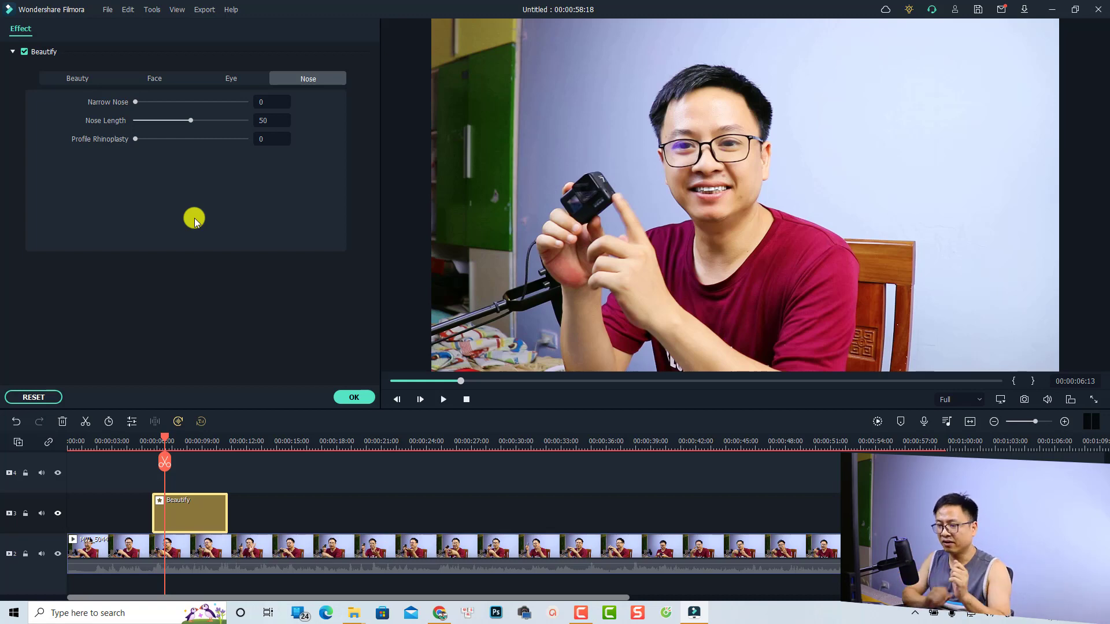
click(353, 397)
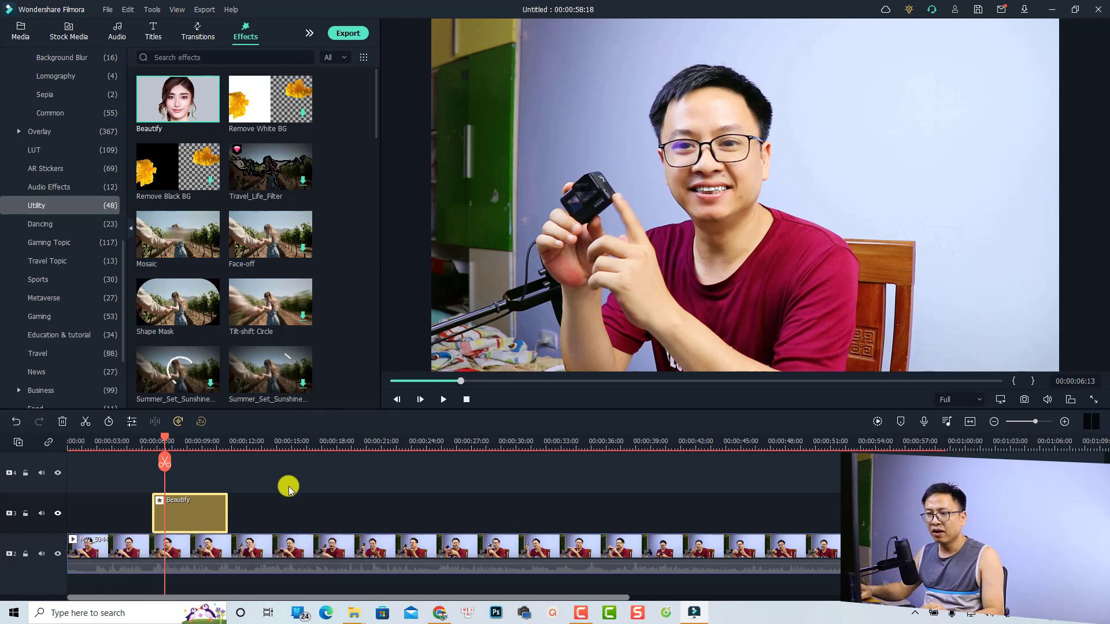
Step: Delete all clips and effects from the timeline
click(154, 549)
key(ctrl+a)
key(Delete)
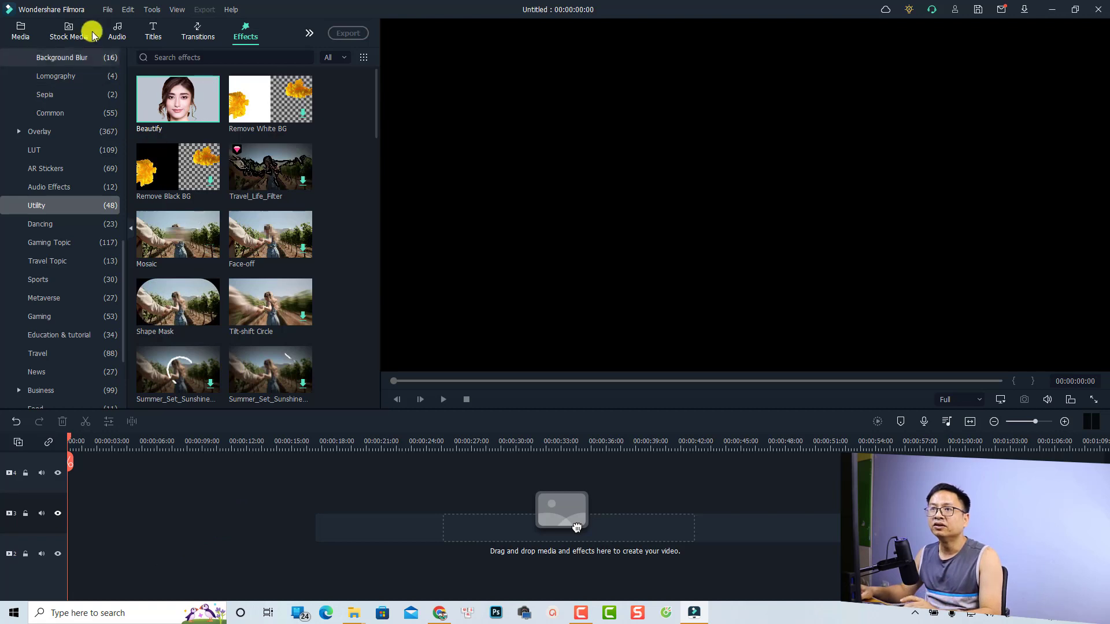
Step: Add the Ink Title 1 title at the start of the empty timeline, then widen the title library and enlarge the timeline area
click(150, 42)
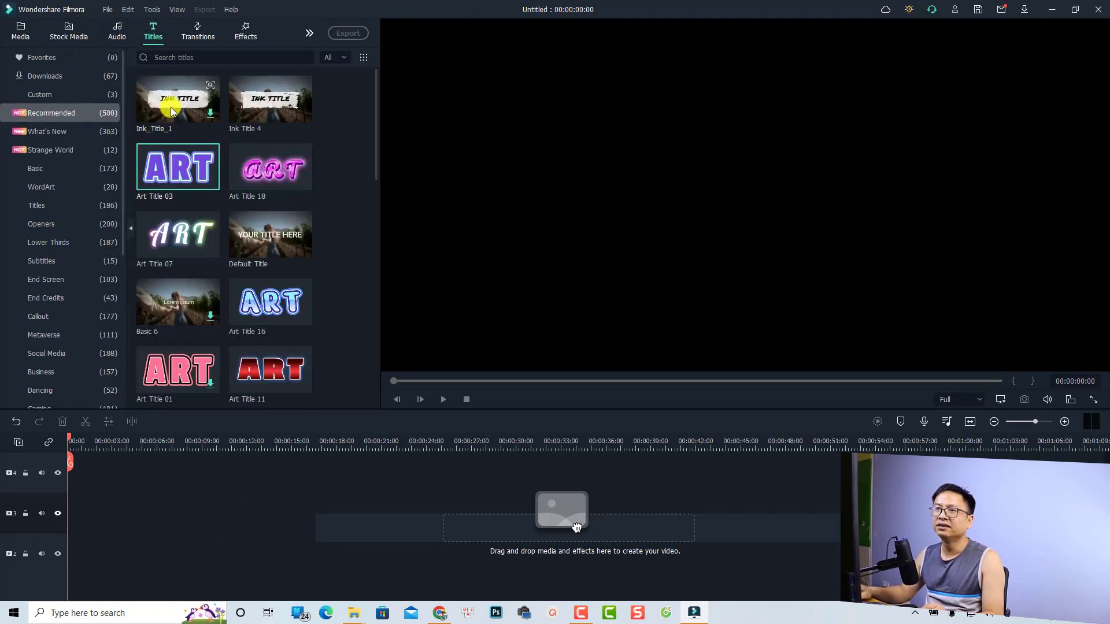
drag(172, 111, 83, 529)
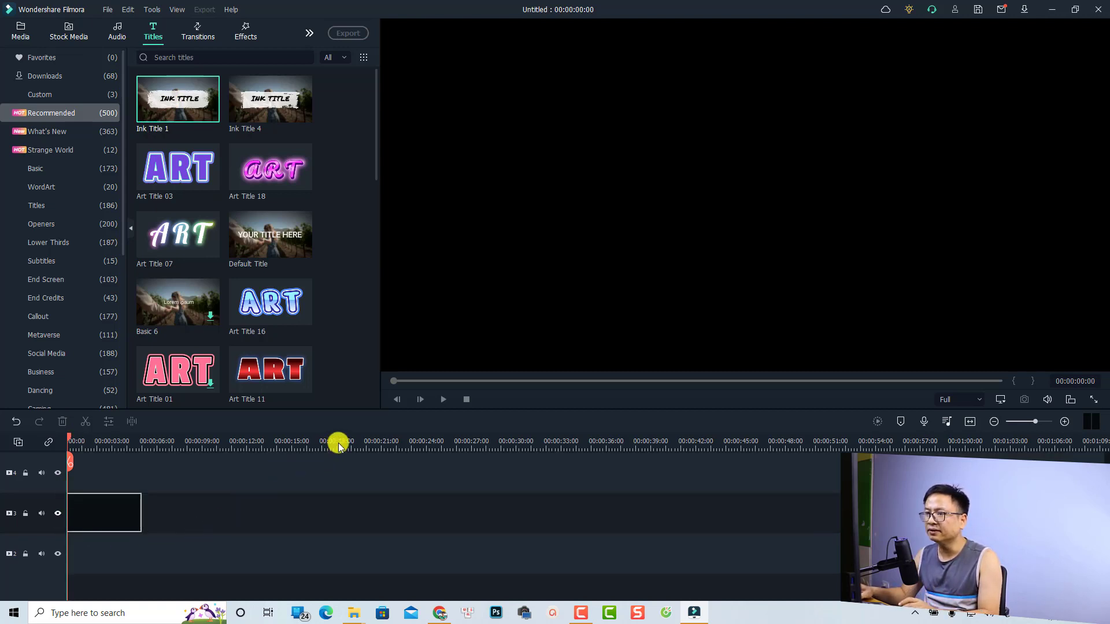
drag(380, 291, 524, 280)
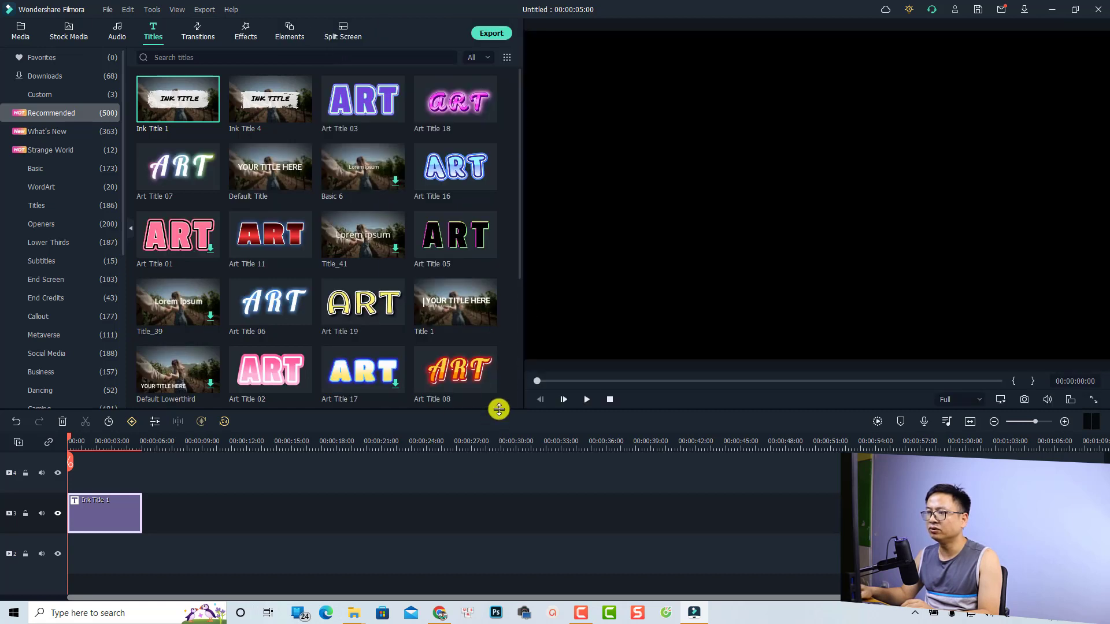
drag(497, 409, 497, 343)
Step: Preview the Ink Title 1 clip and replace its placeholder text with the presenter's full name
click(214, 498)
key(space)
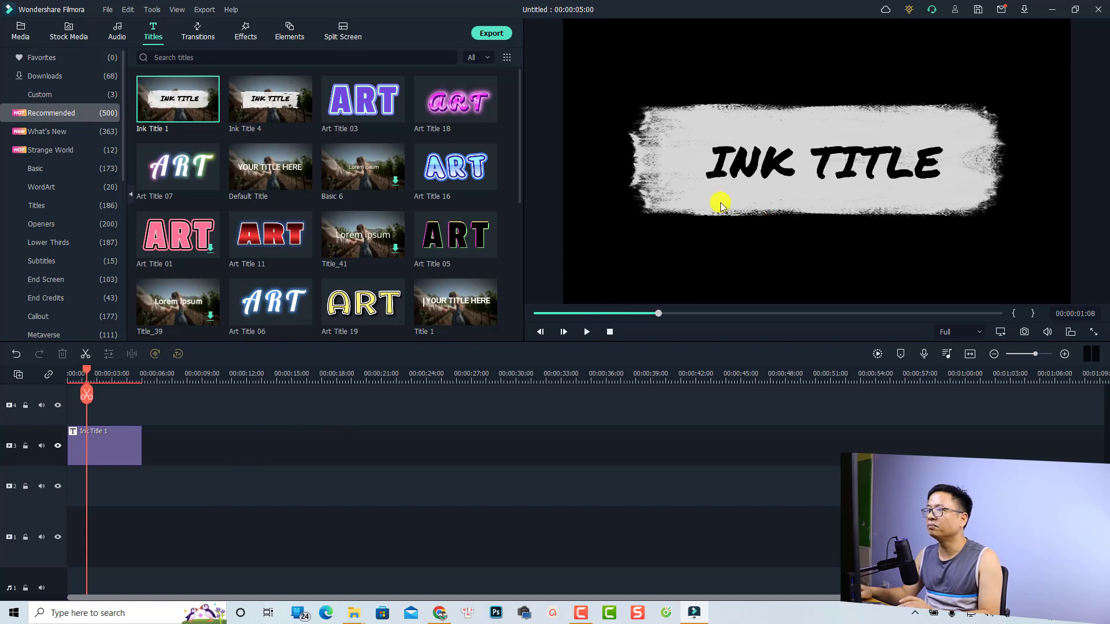
double_click(750, 163)
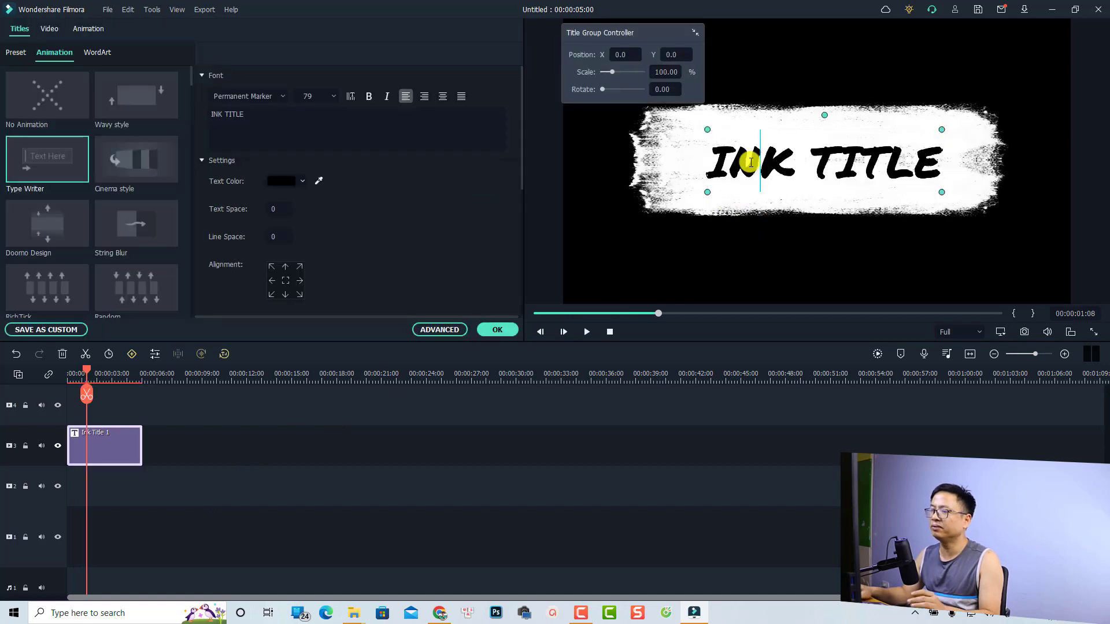
key(ctrl+a)
text(JA)
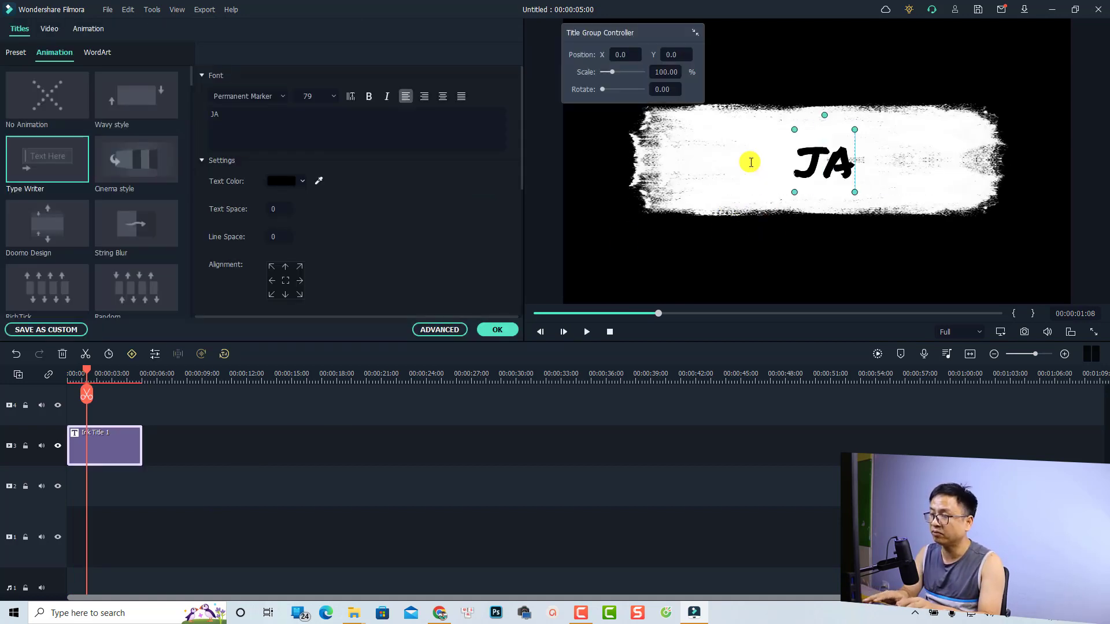
text(cky)
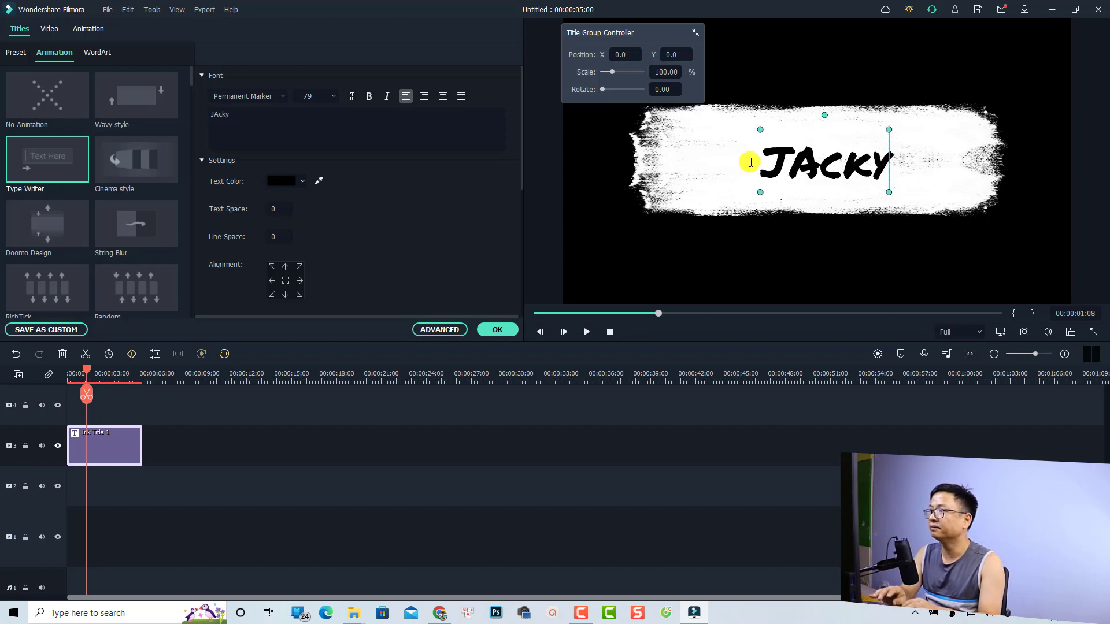
text( Nguyen)
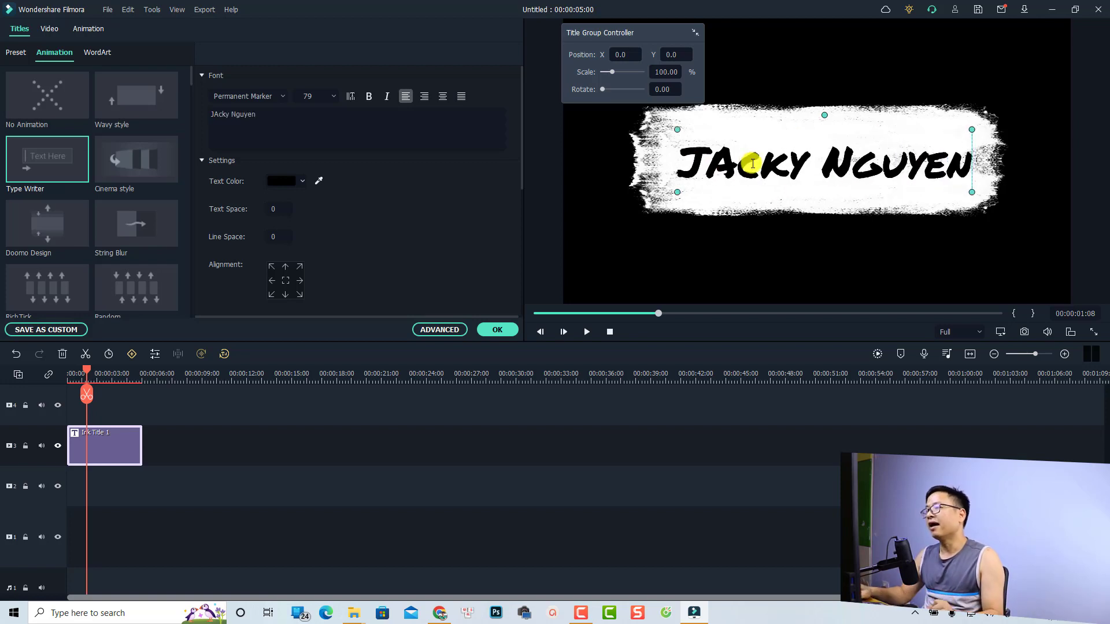
click(511, 529)
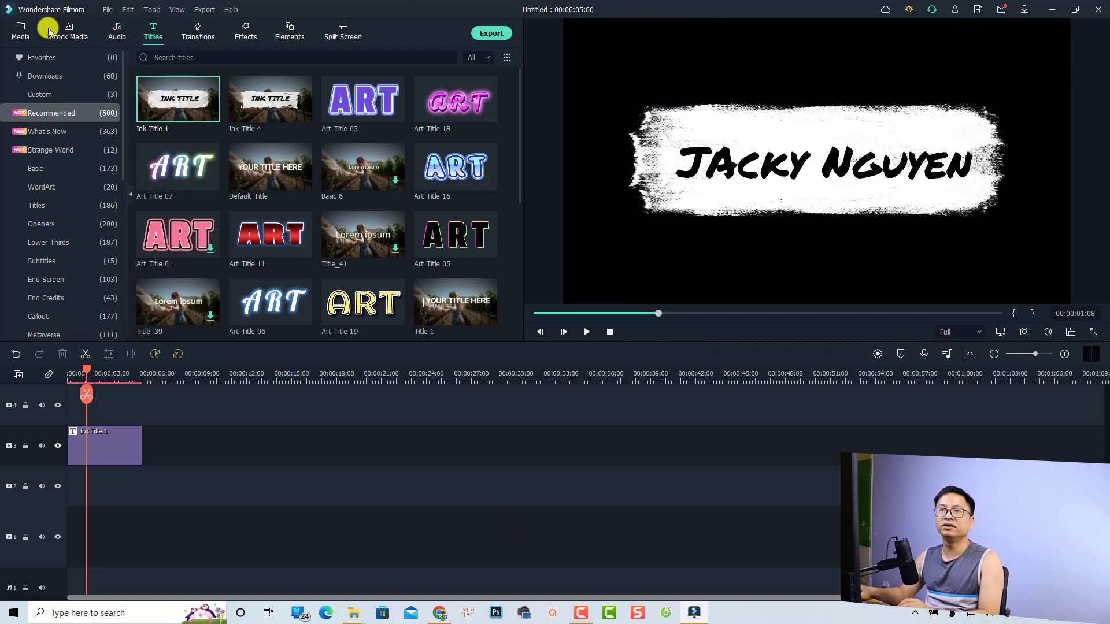
Step: Add the logo image from the shared Logo folder above the title at 00:00:01:08 and shorten it to end before the title does
click(25, 36)
click(42, 150)
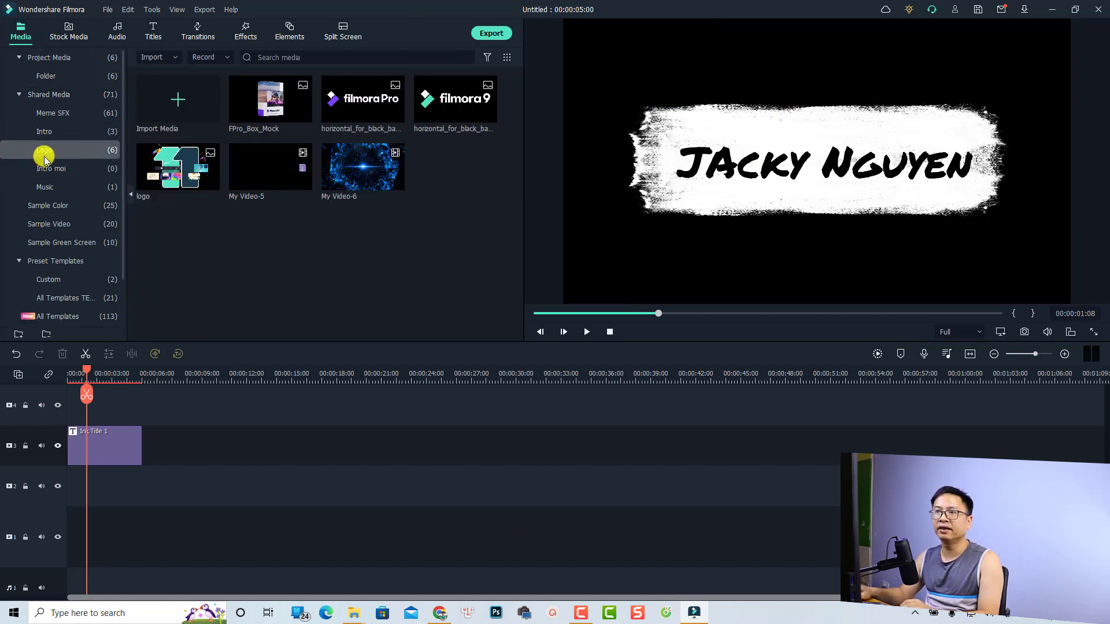
drag(170, 186, 86, 408)
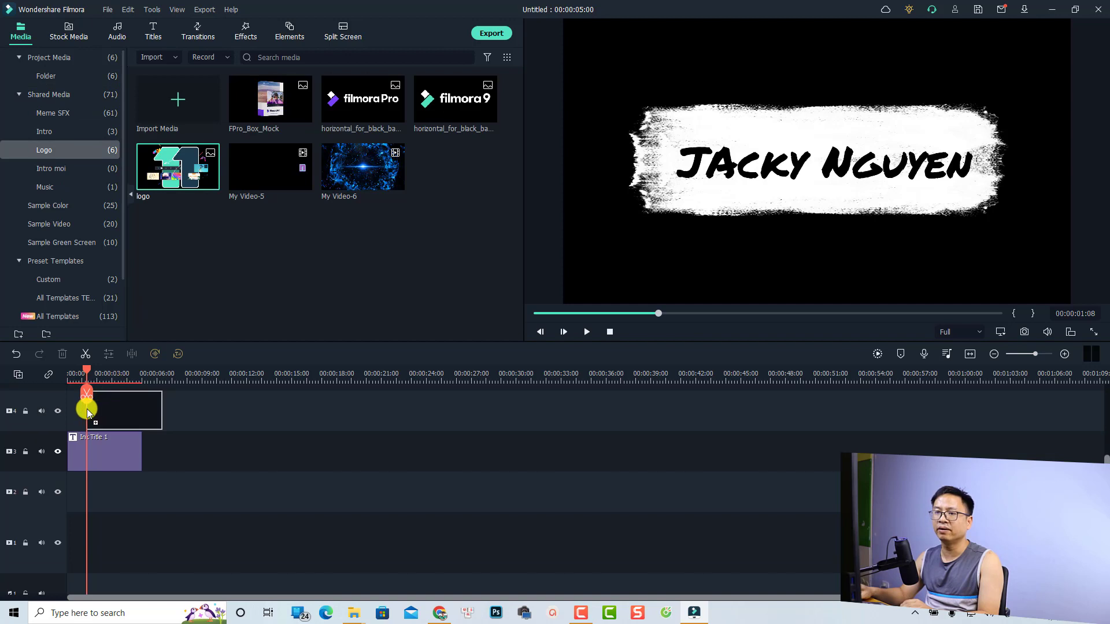
click(141, 410)
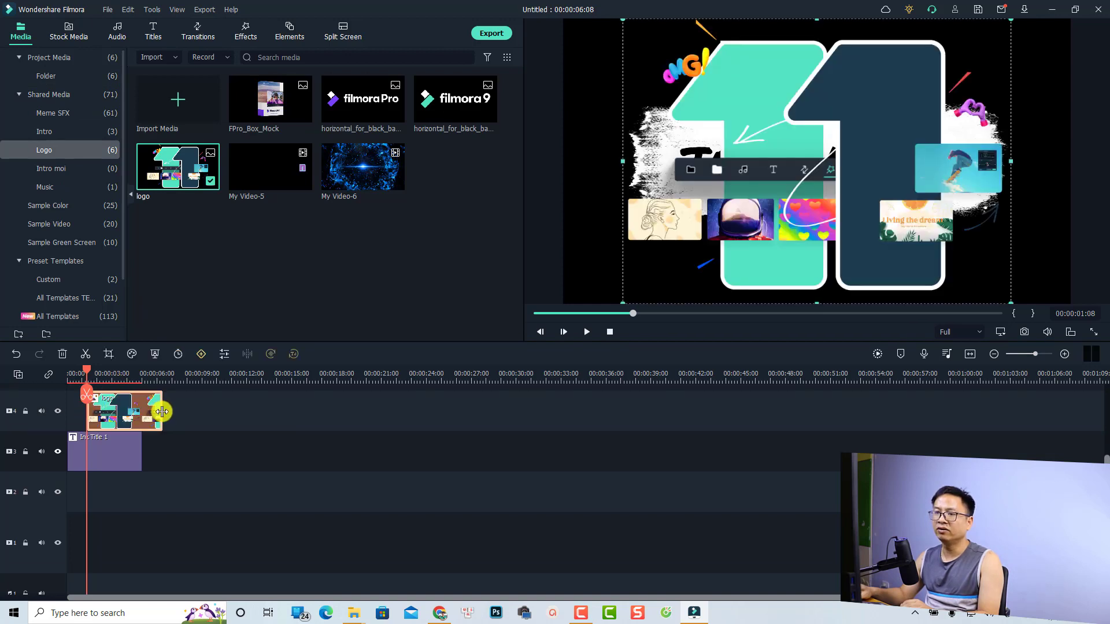
drag(157, 411, 128, 411)
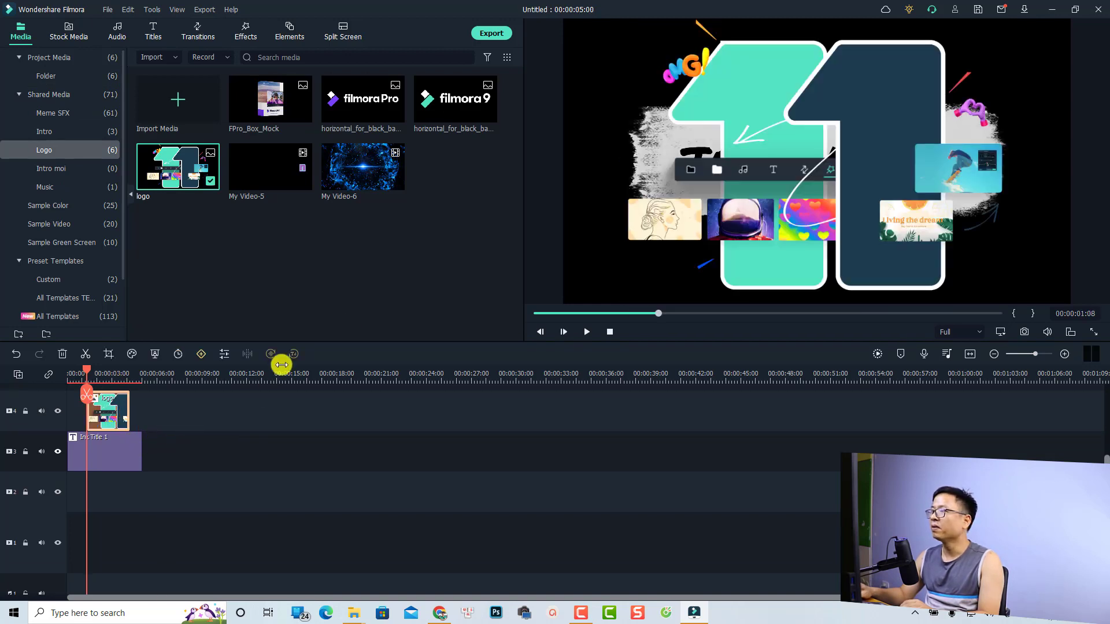
Step: Shrink the logo to about 17% scale and place it just above the middle of the ink stroke
click(781, 212)
drag(1007, 32, 751, 209)
drag(707, 261, 821, 244)
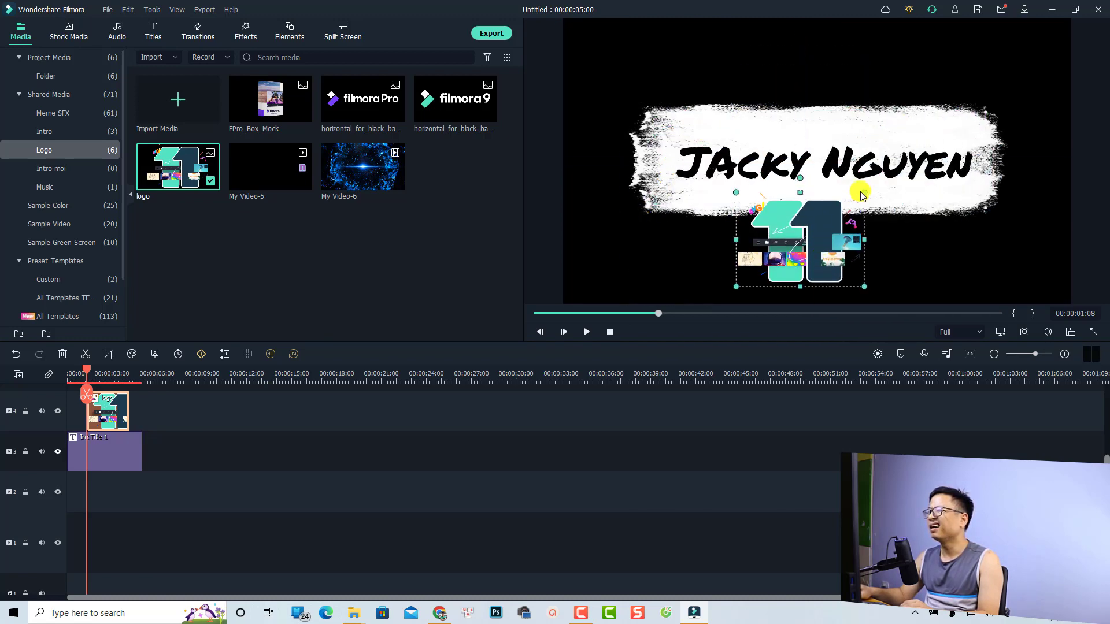
drag(864, 193, 808, 76)
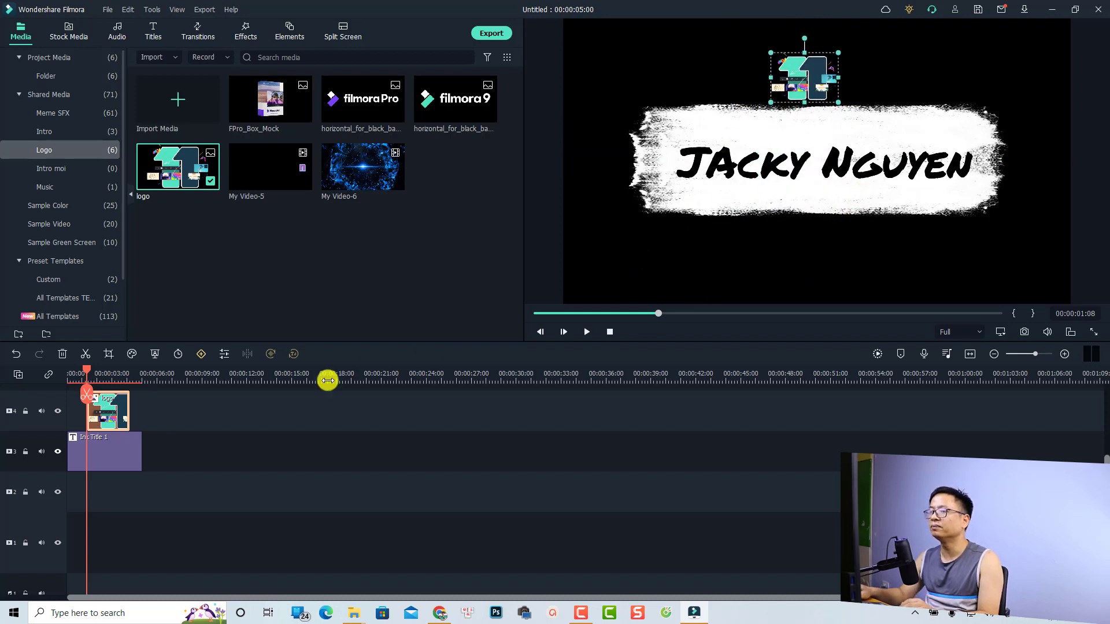
Step: Apply the Vortex In preset animation to the logo clip and accept it
double_click(114, 412)
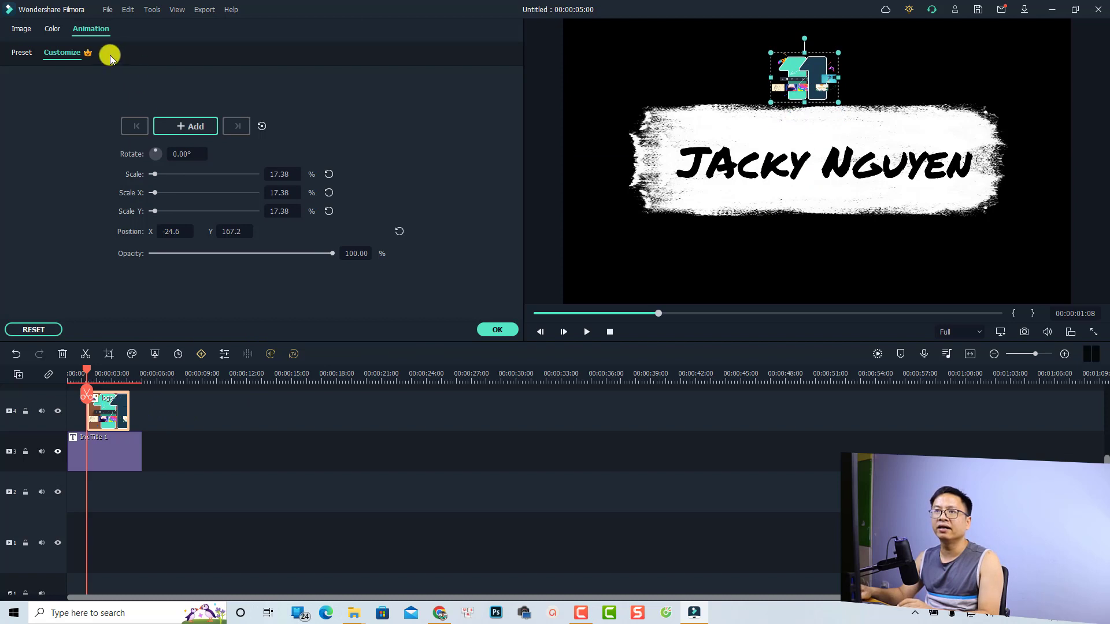
click(23, 53)
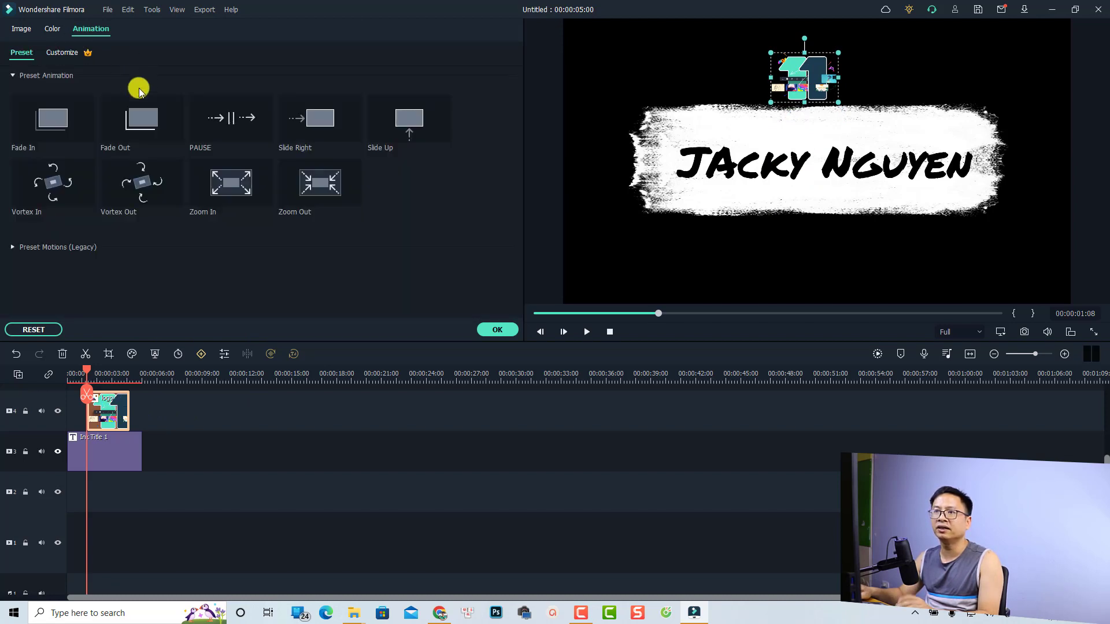
click(36, 188)
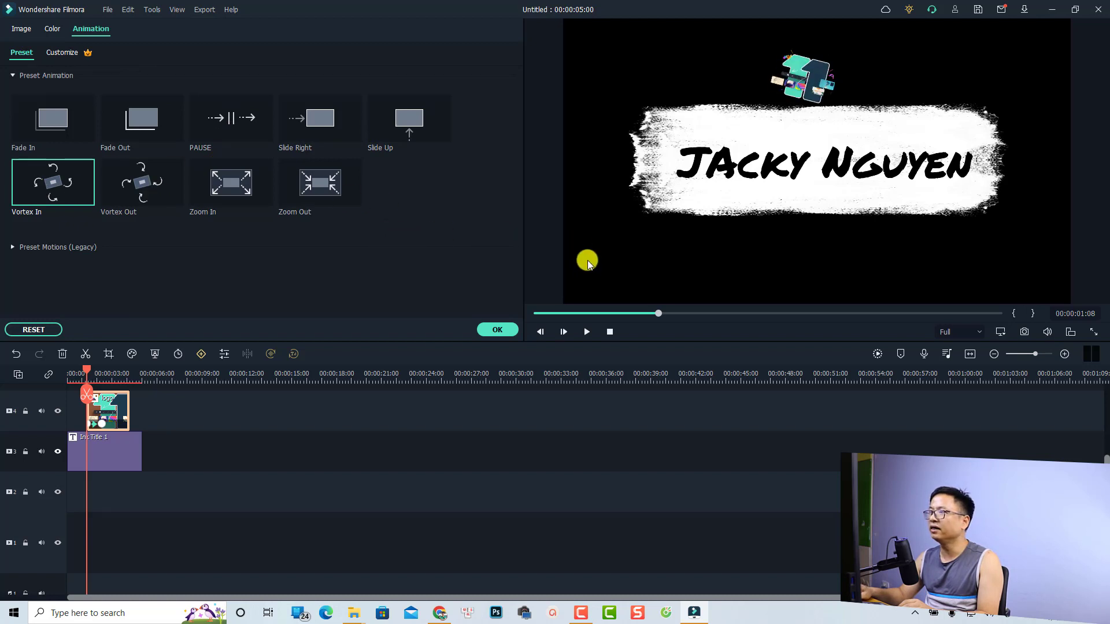
click(496, 330)
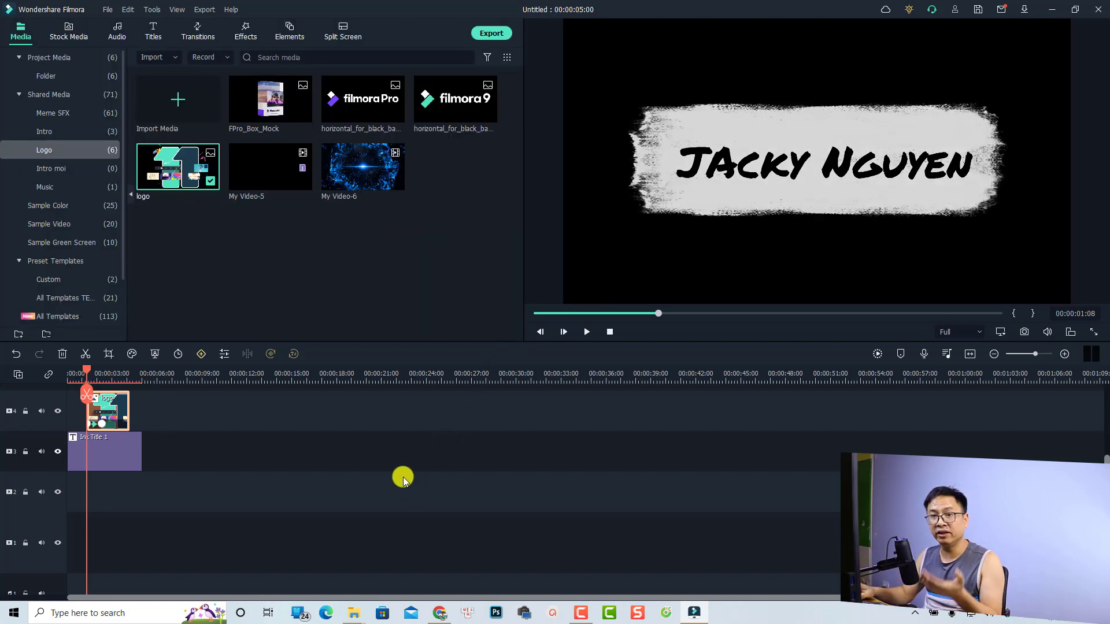
Step: Check the composition at 00:00:02:14 and fit the whole project in the timeline
click(105, 373)
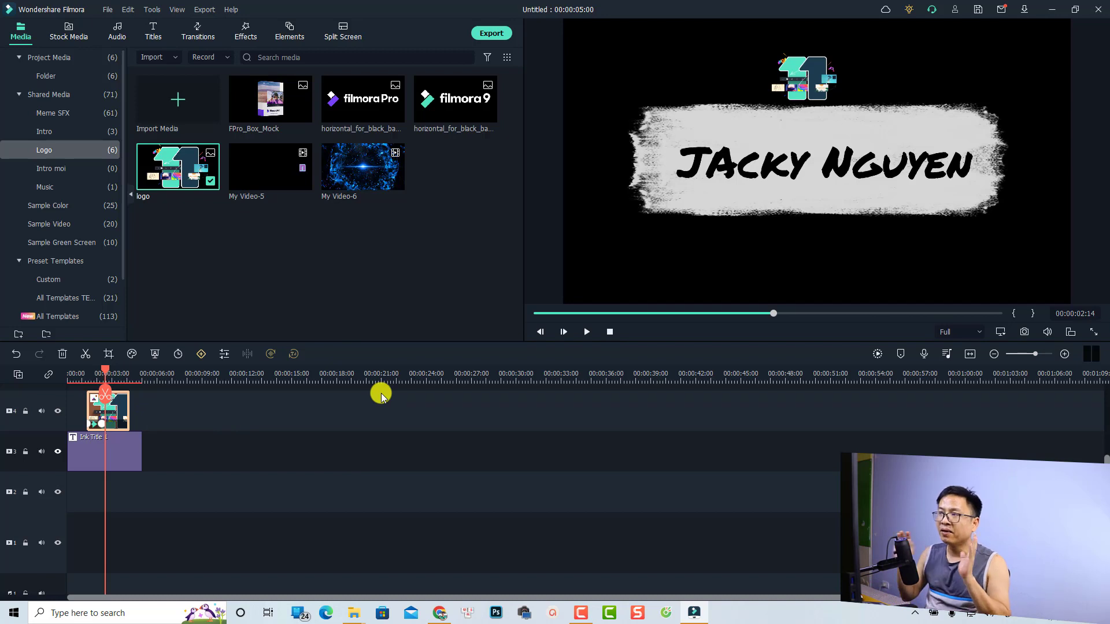
click(151, 467)
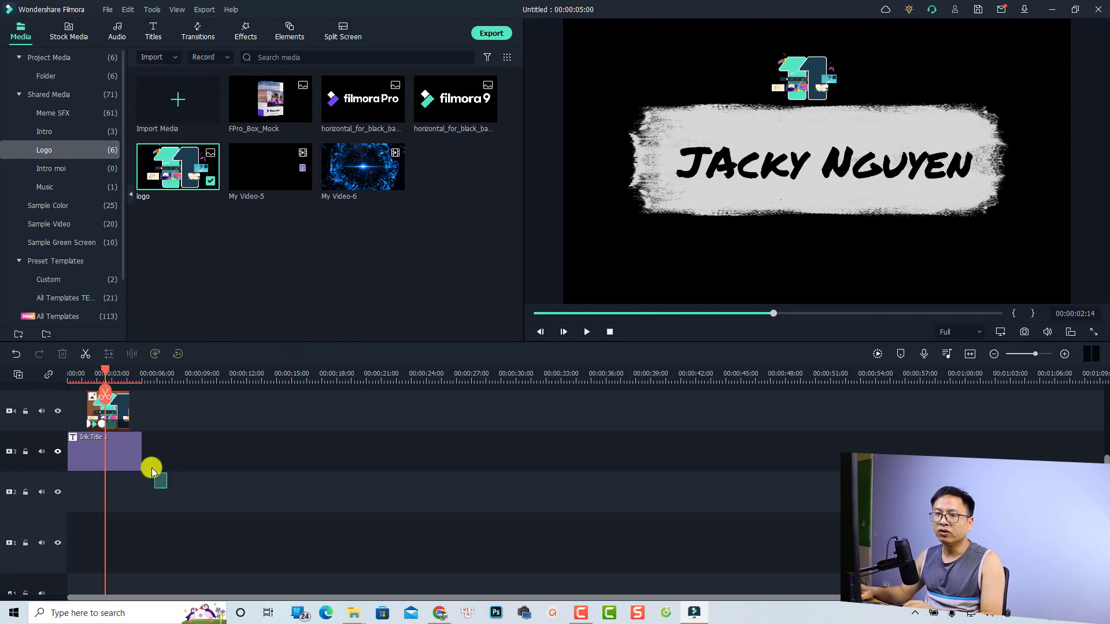
click(970, 355)
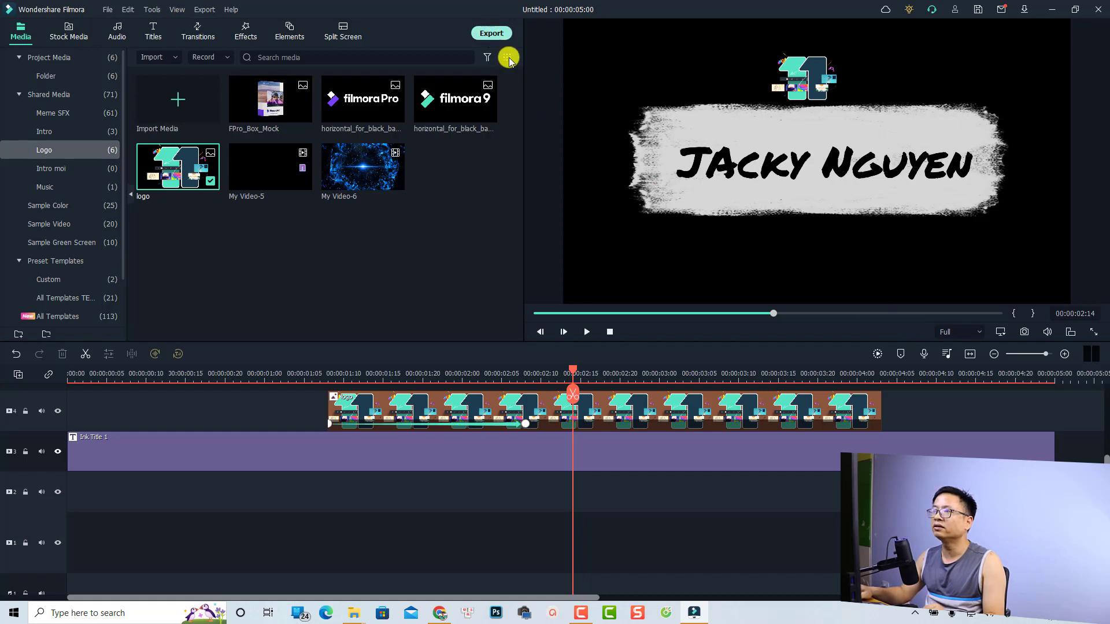
Step: Start a local export in GoPro Cineform format and name the file "intro transparent"
click(502, 36)
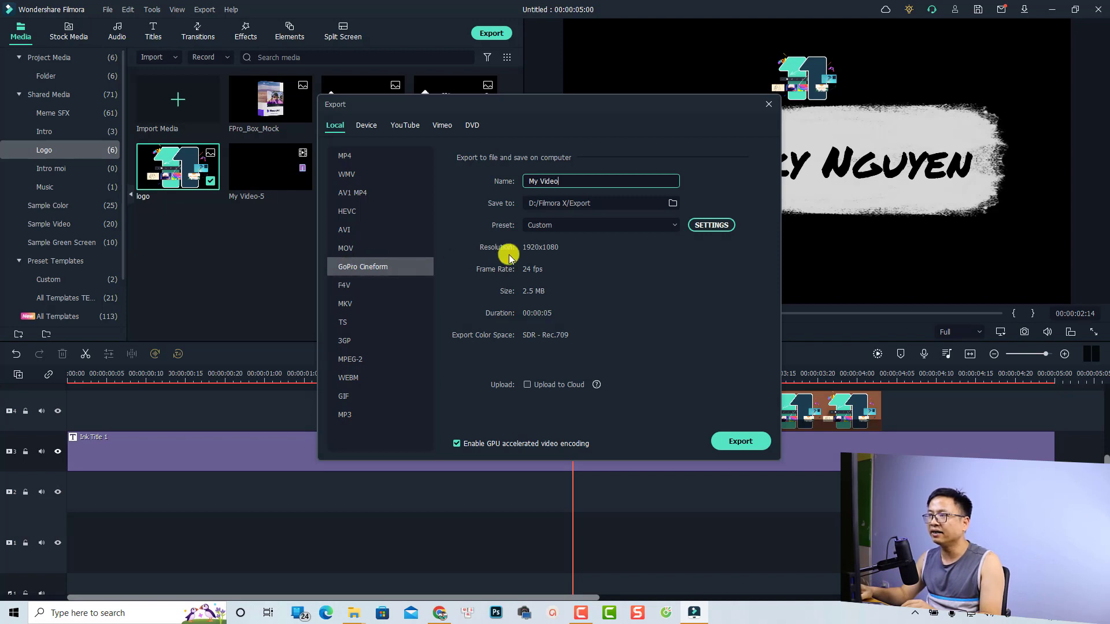
drag(572, 181, 496, 181)
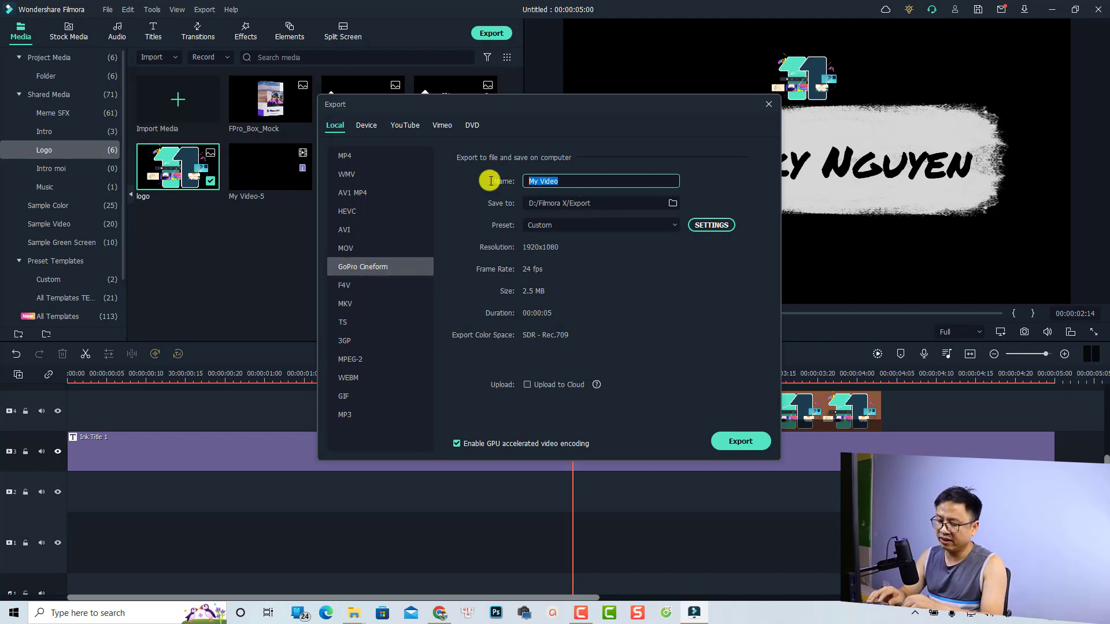
key(BackSpace)
text(intro tma)
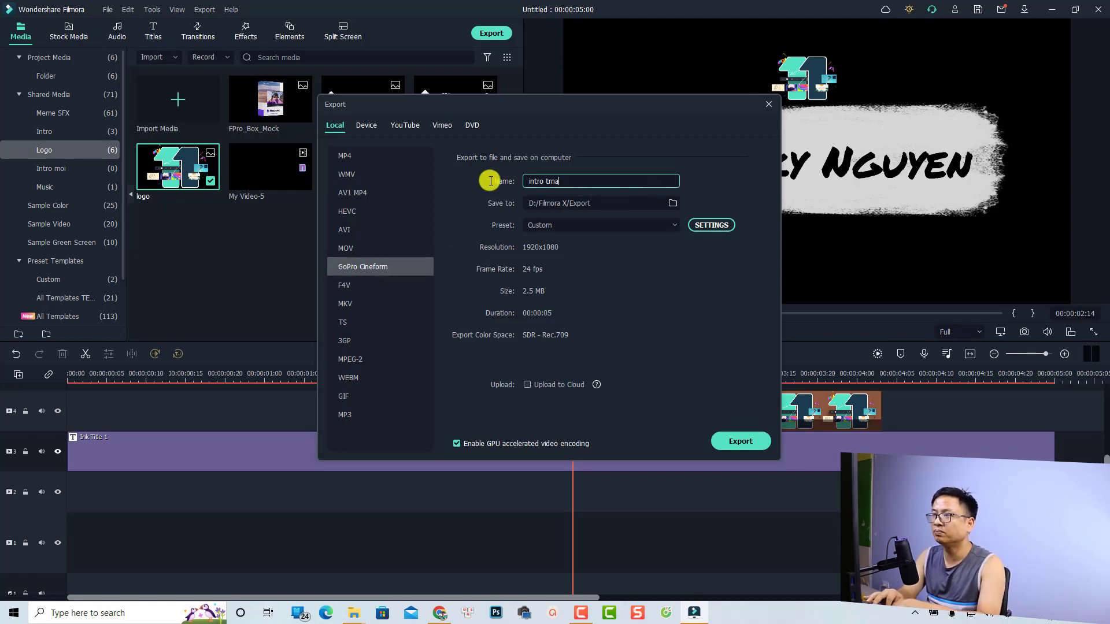
text(nspa)
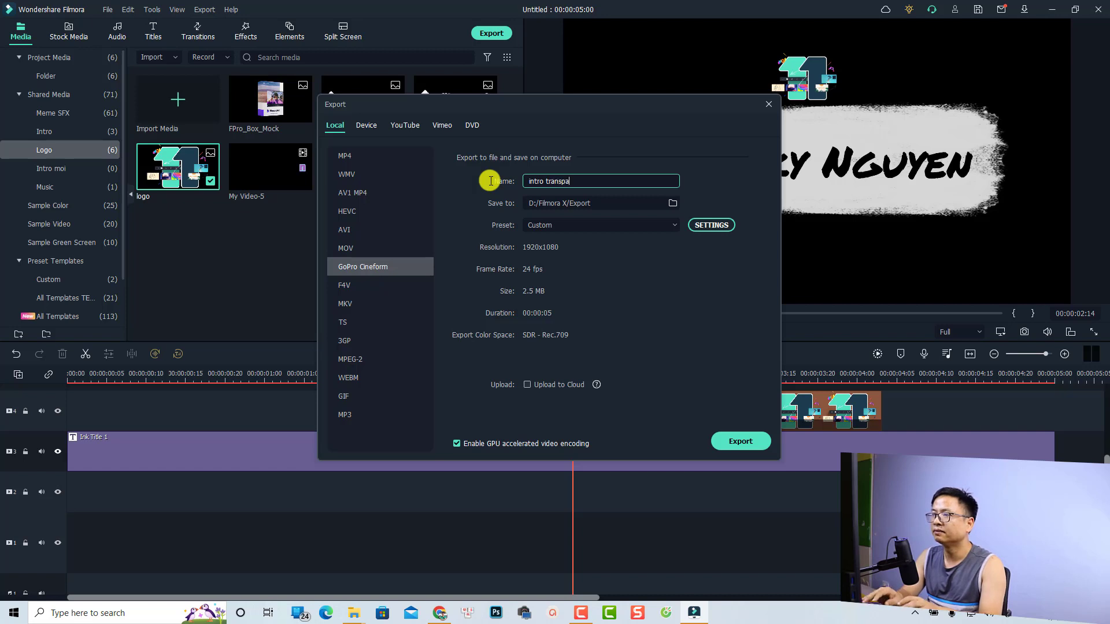
text(rent)
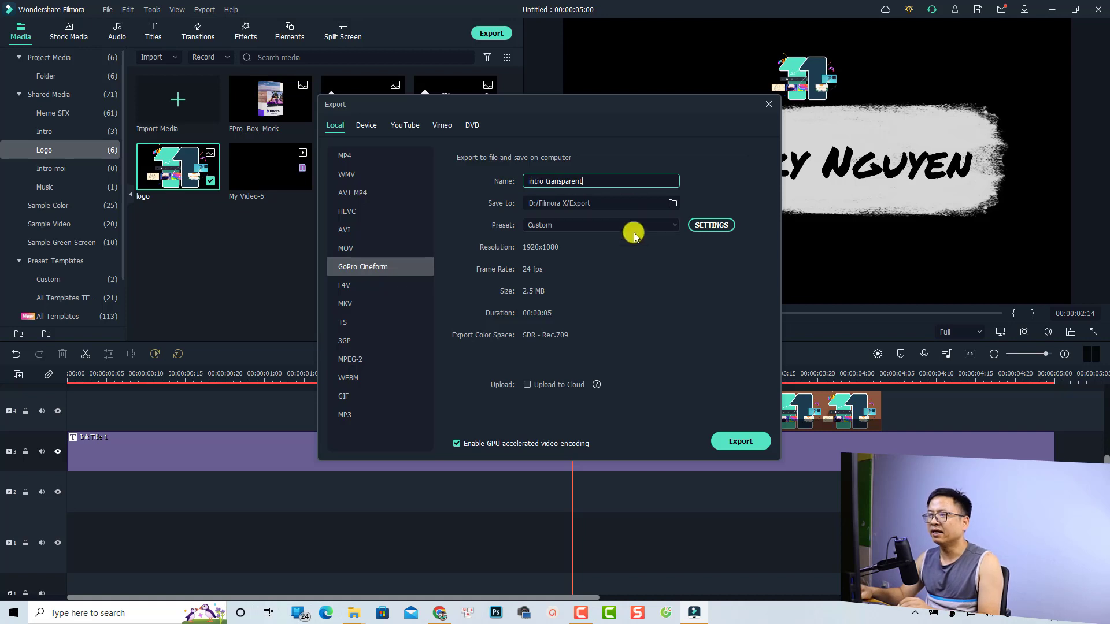
Step: Set the export's video encoder to CFHD(Alpha) and its quality to Best
click(716, 226)
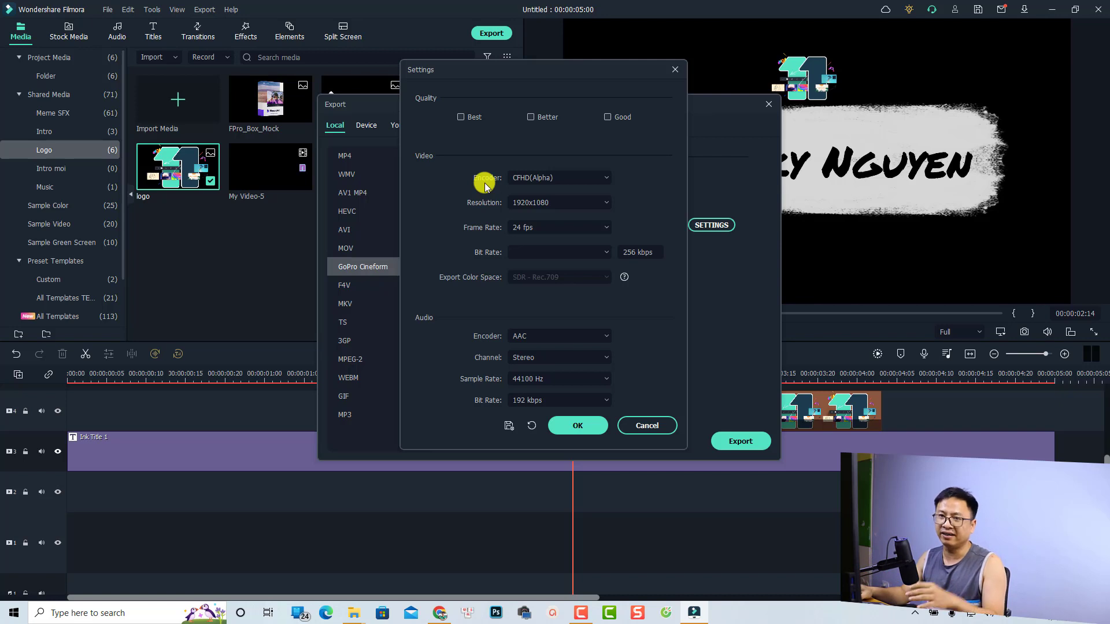
click(600, 178)
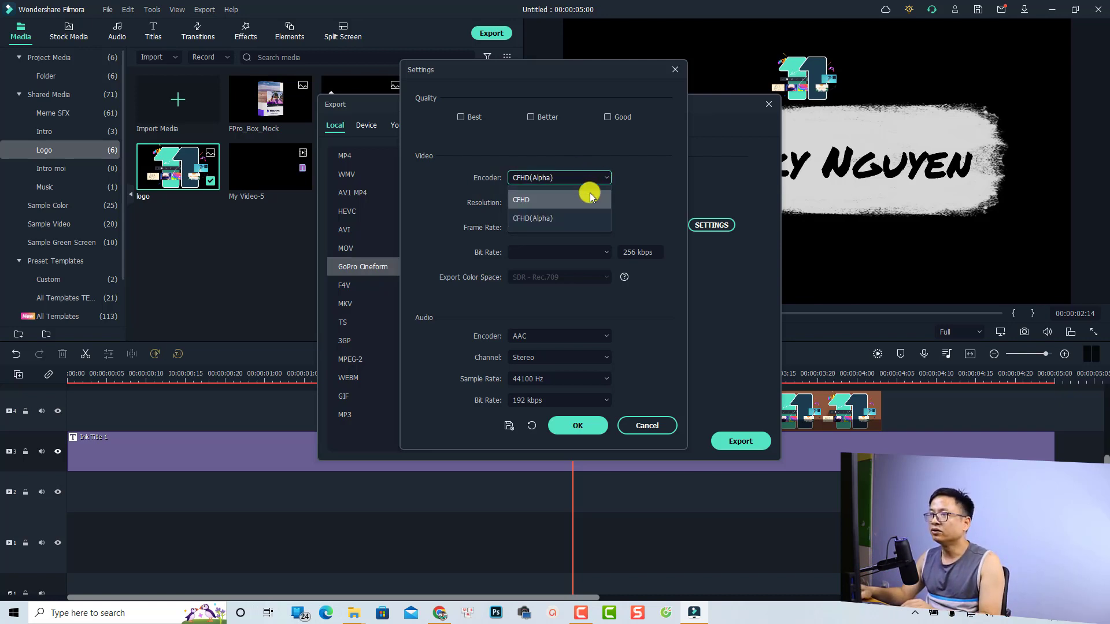
click(532, 222)
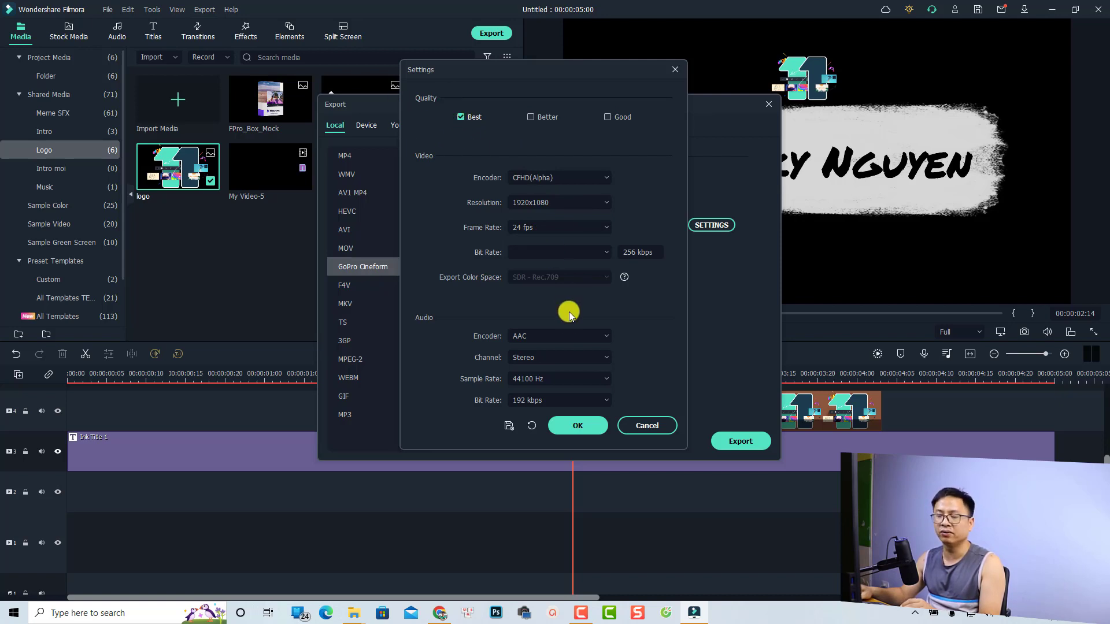
Step: Save the export settings as a preset named "Transparent" and export the video
click(510, 426)
drag(448, 231, 396, 225)
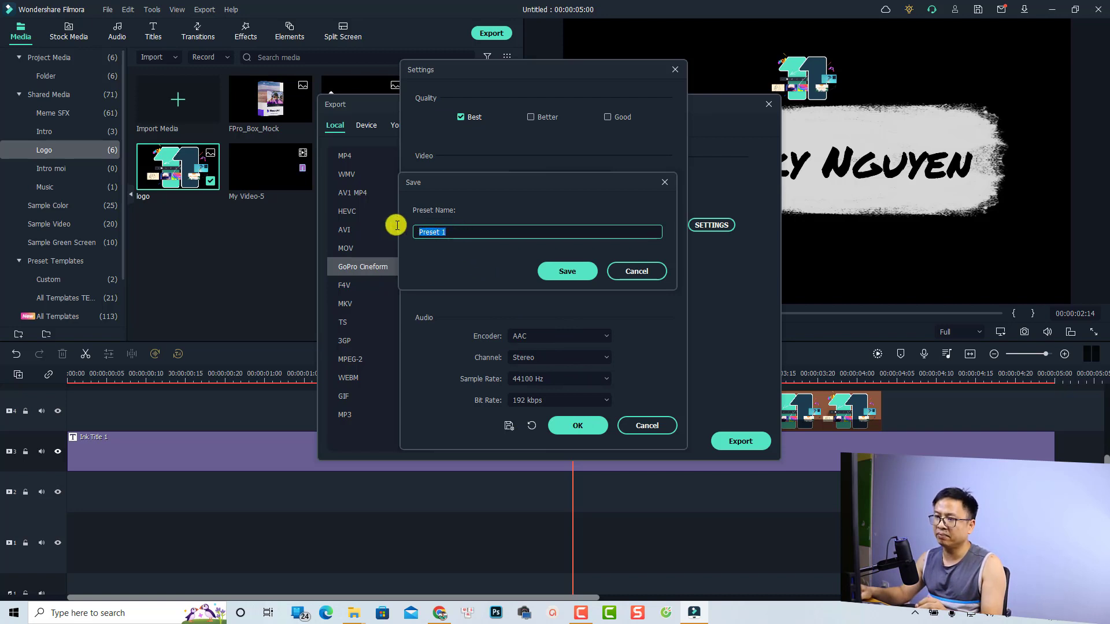
text(Transp)
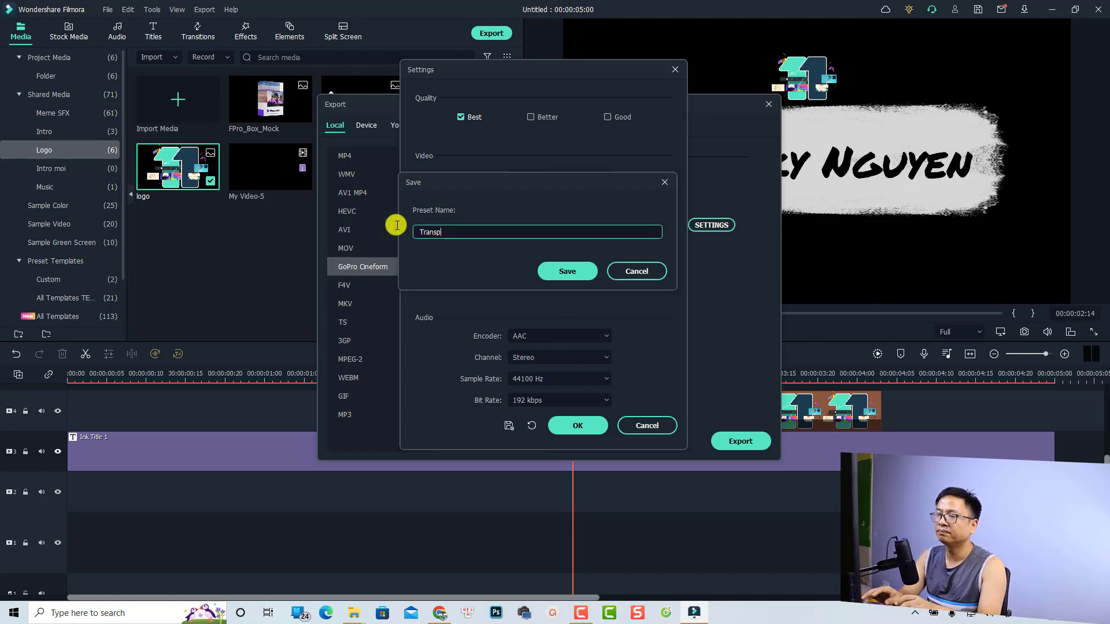
text(arent)
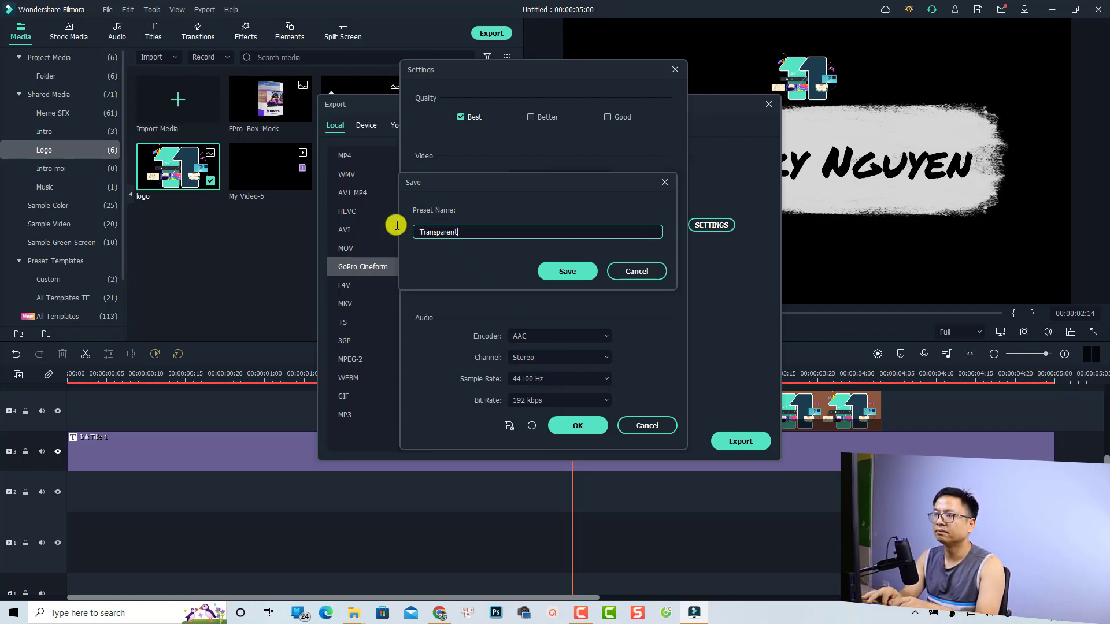
click(567, 273)
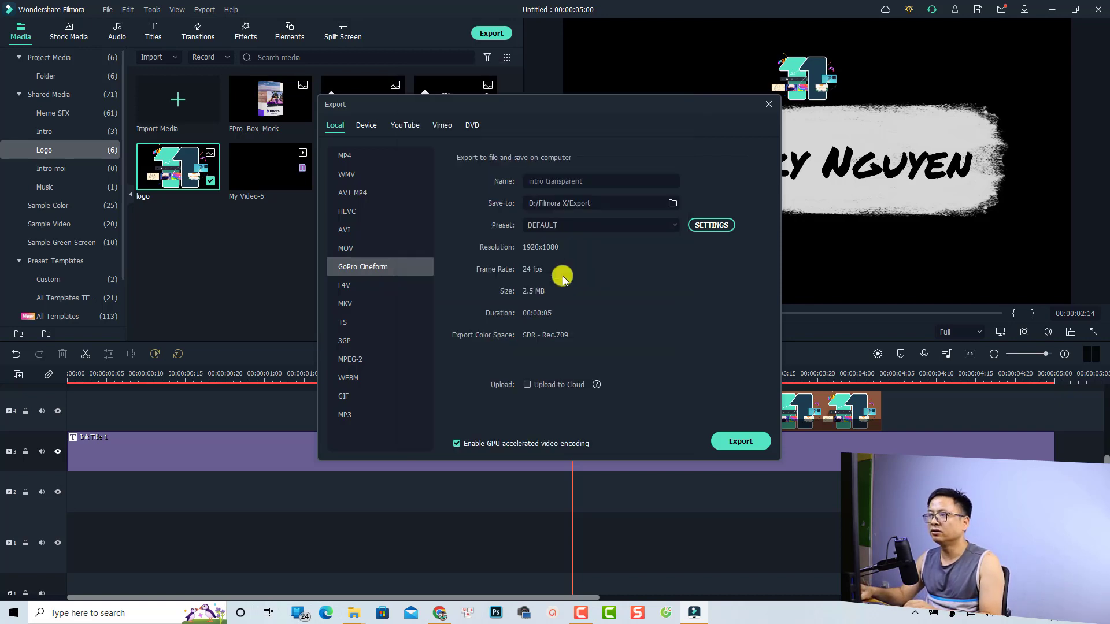
click(714, 442)
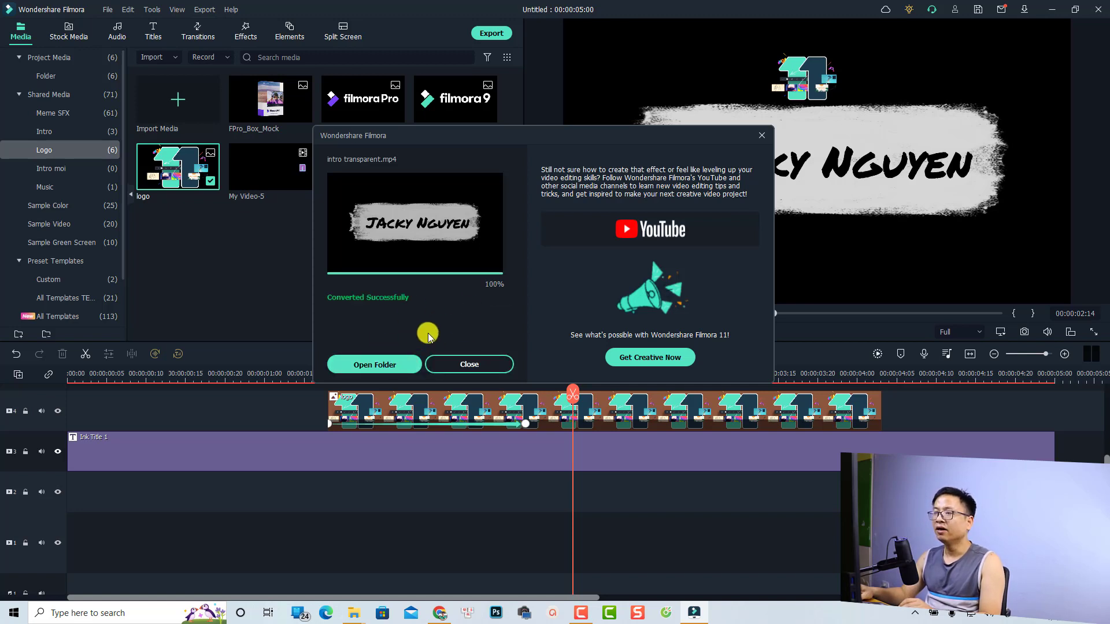
Step: Open the export folder in File Explorer, add "intro transparent.mp4" to the project media Folder, and close the Explorer window
click(375, 365)
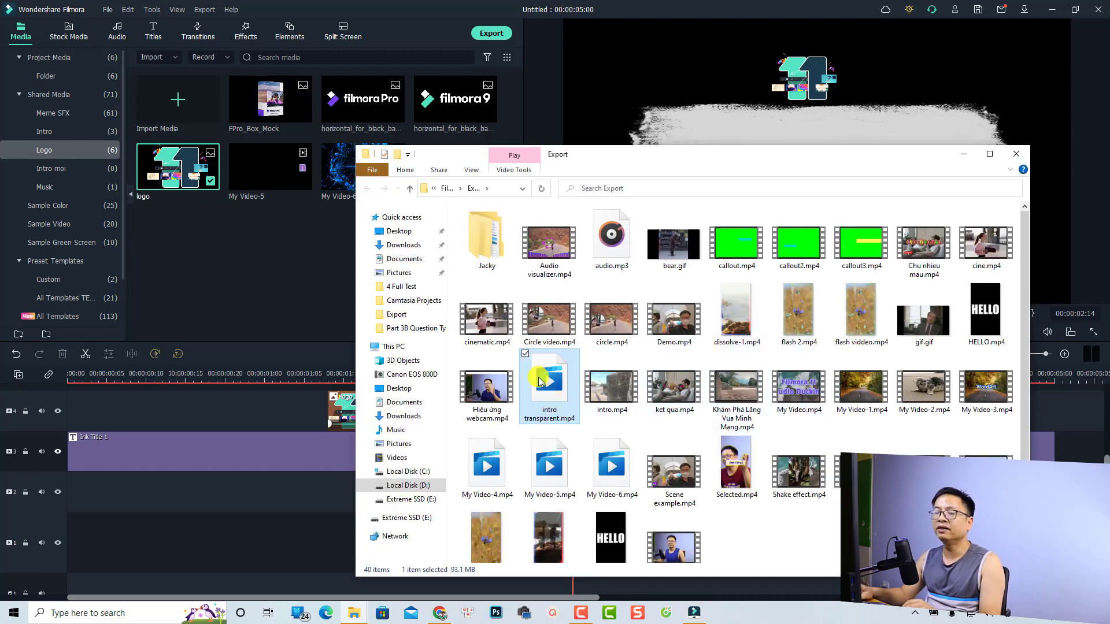
click(47, 76)
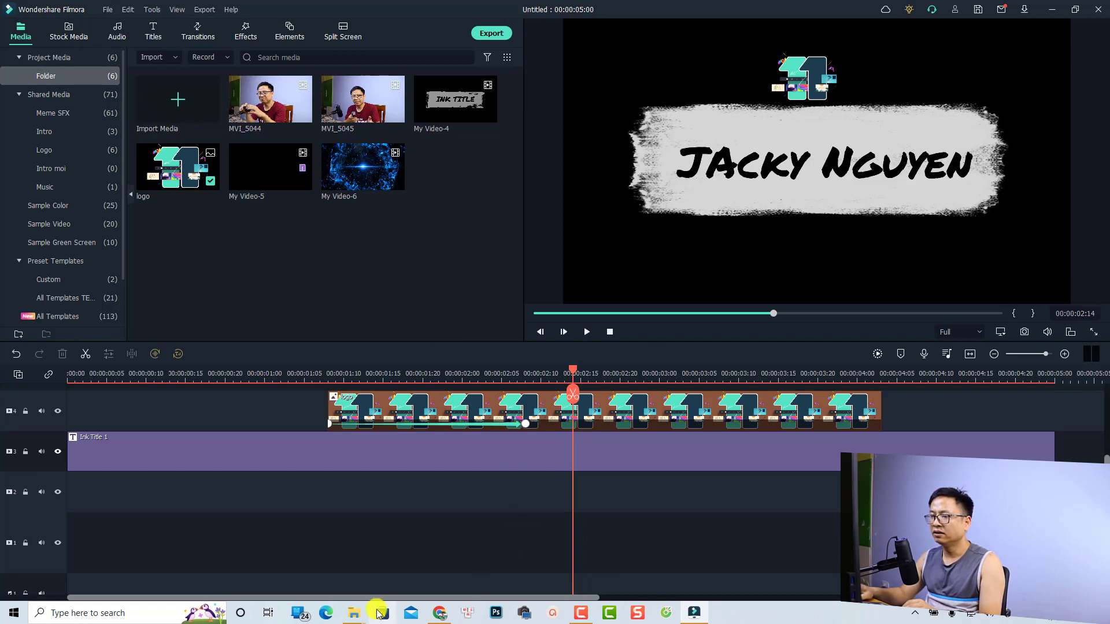
mouse_move(352, 619)
click(518, 565)
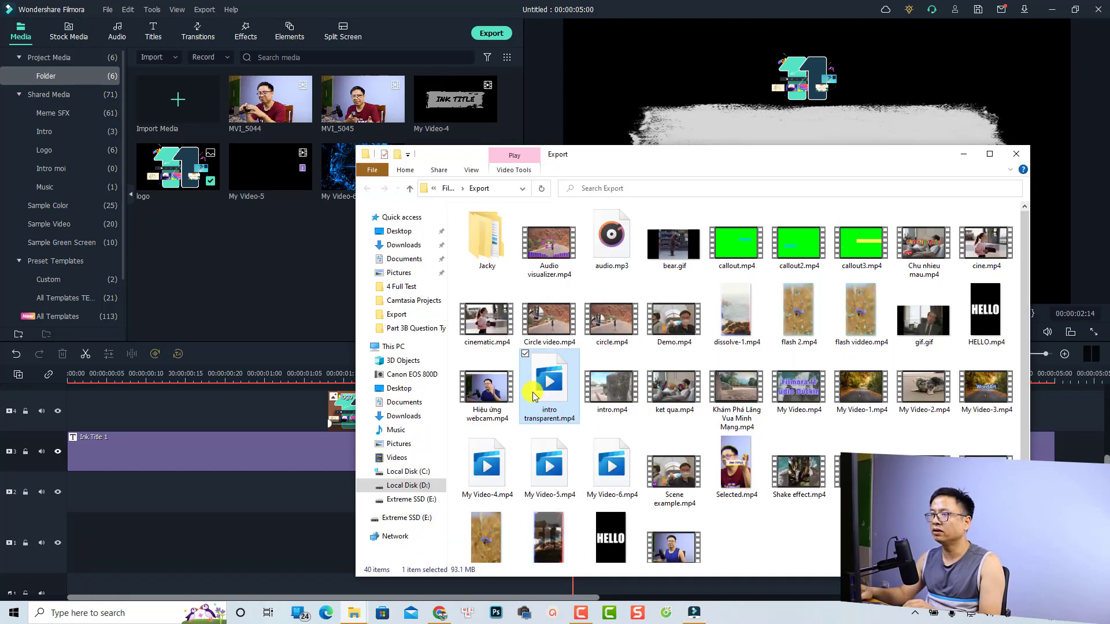
drag(549, 403, 255, 280)
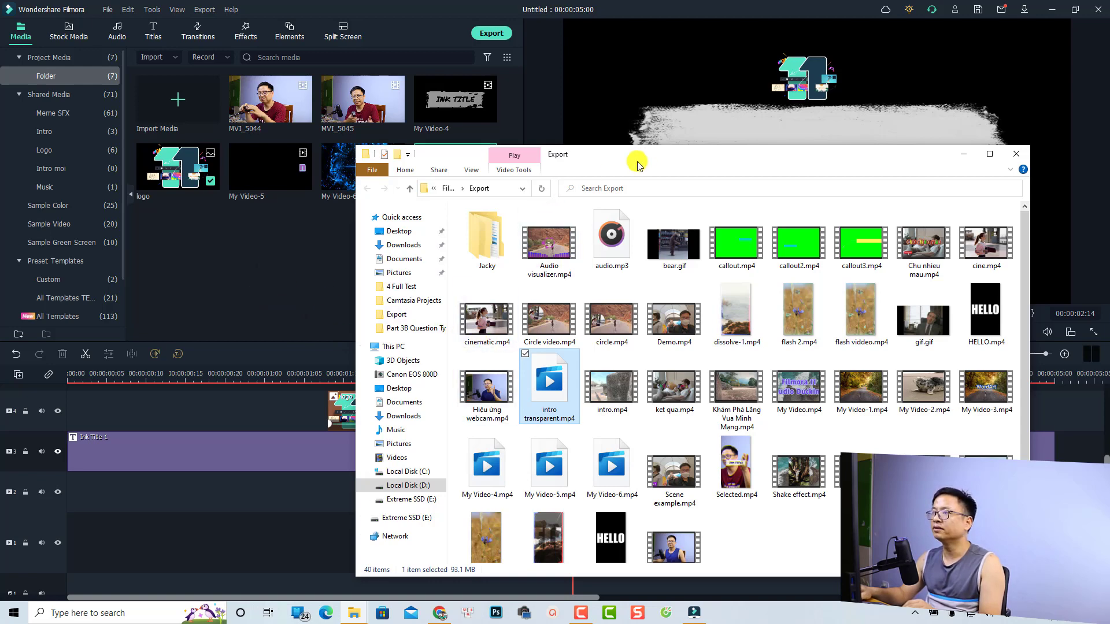
drag(637, 164, 649, 132)
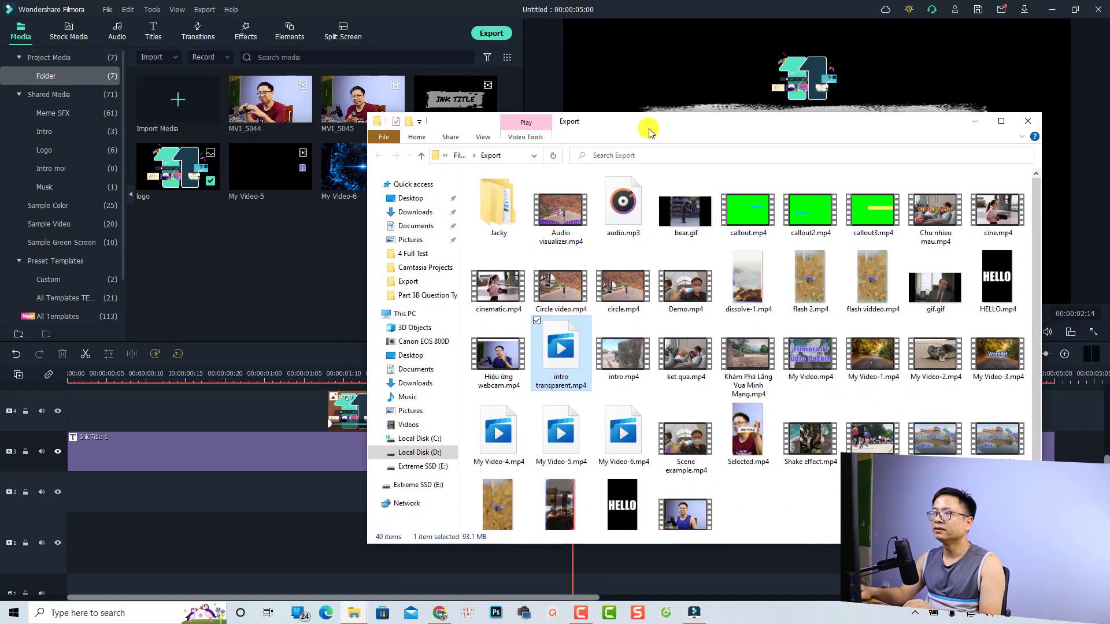
click(1028, 121)
Step: Clear all clips from the timeline and place MVI_5044 at the start of video track 1
click(564, 466)
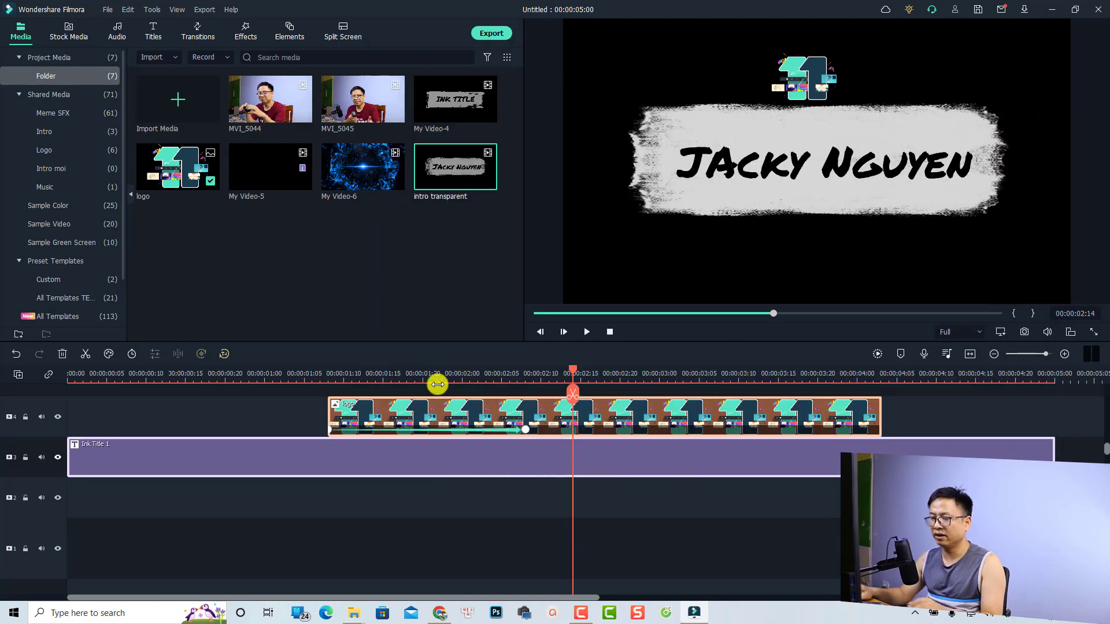
key(ctrl+a)
key(Delete)
drag(270, 101, 47, 543)
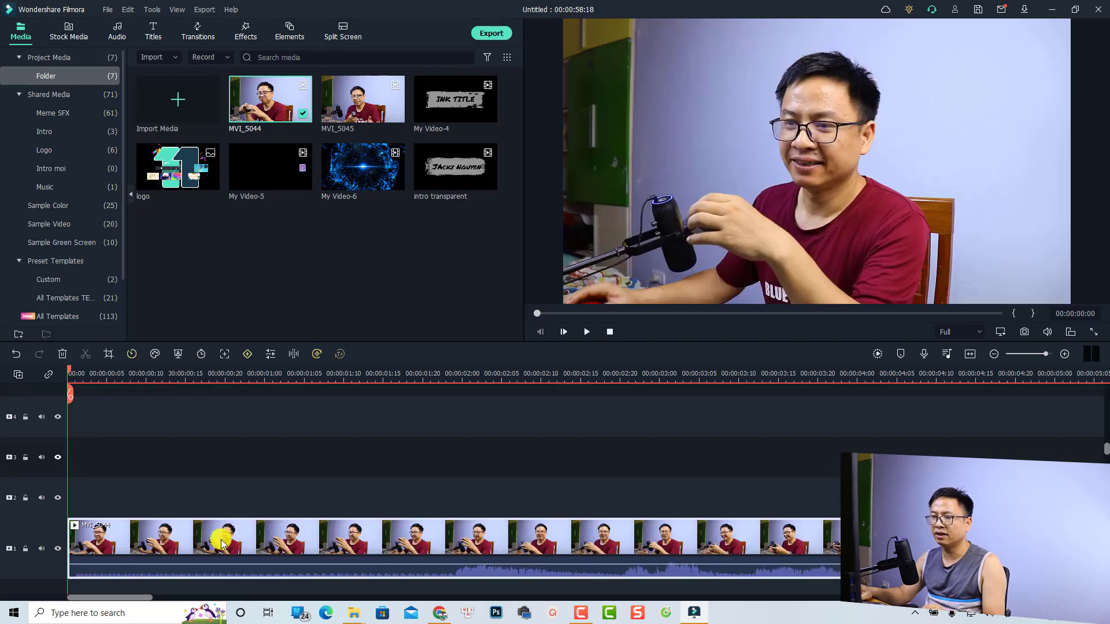
Step: Place the "intro transparent" clip on video track 2, above the footage, starting at 00:00:00:11
click(152, 376)
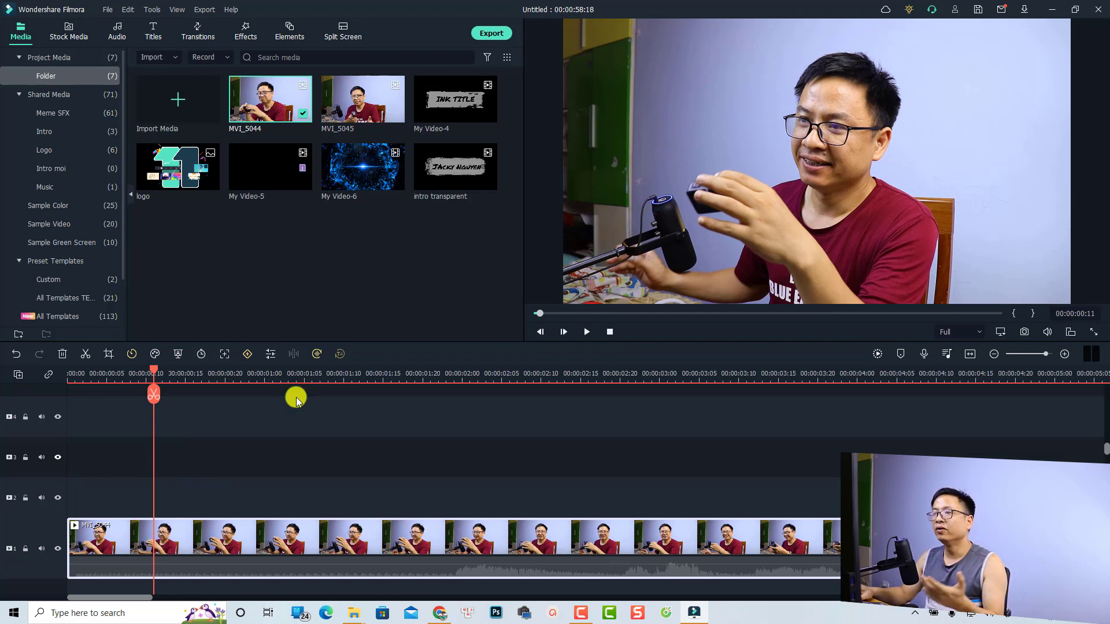
drag(433, 172, 148, 495)
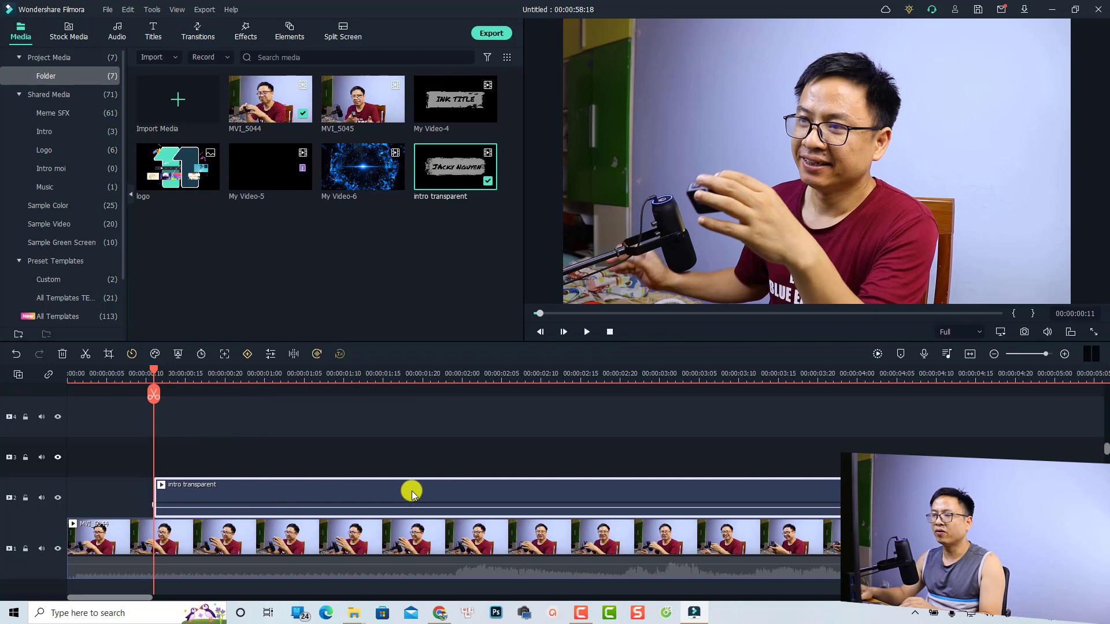
Step: Play the timeline from just before the "intro transparent" clip to check how it overlays the footage, pausing at 00:00:04:21
scroll(407, 483, down, 3)
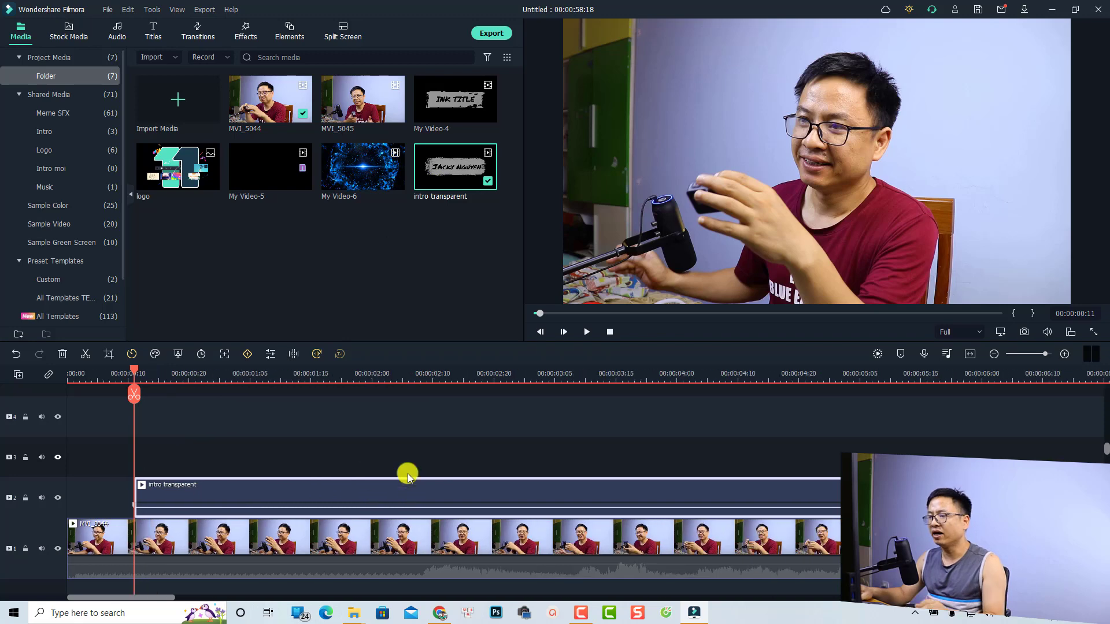
click(100, 376)
click(251, 444)
key(space)
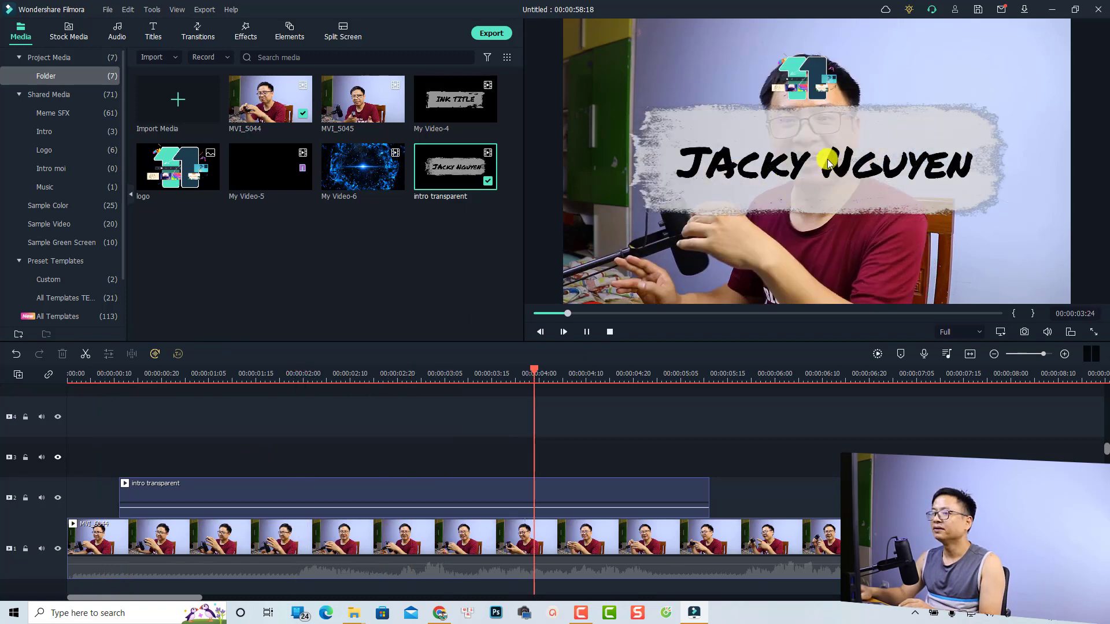
key(space)
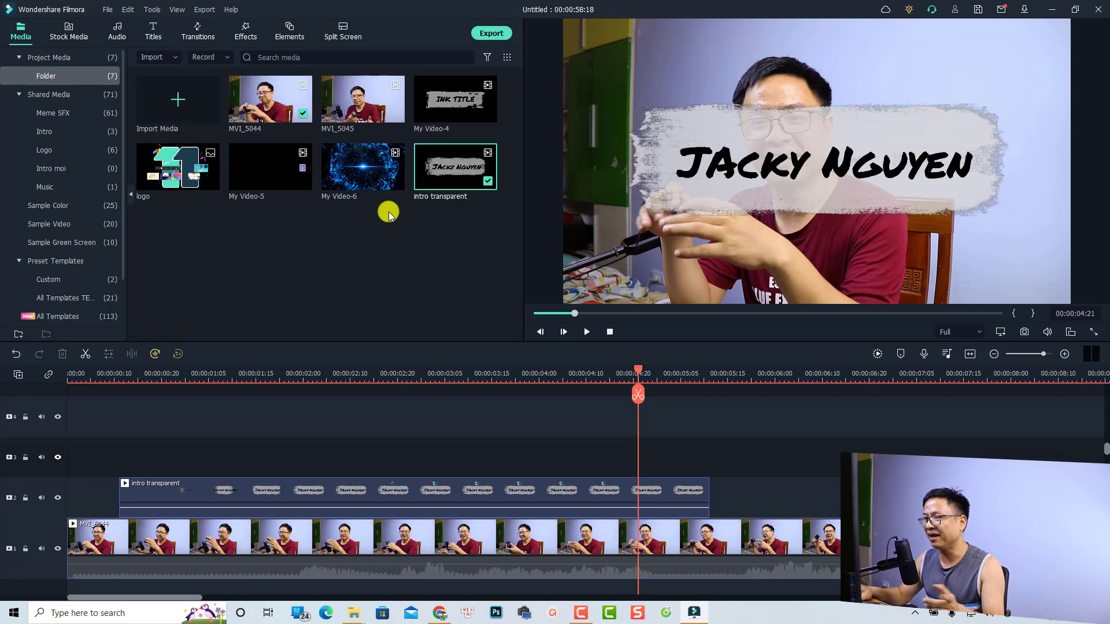
Step: Delete both the "intro transparent" clip and the MVI_5044 clip from the timeline
mouse_move(744, 441)
mouse_down()
mouse_move(689, 485)
mouse_move(438, 589)
mouse_up()
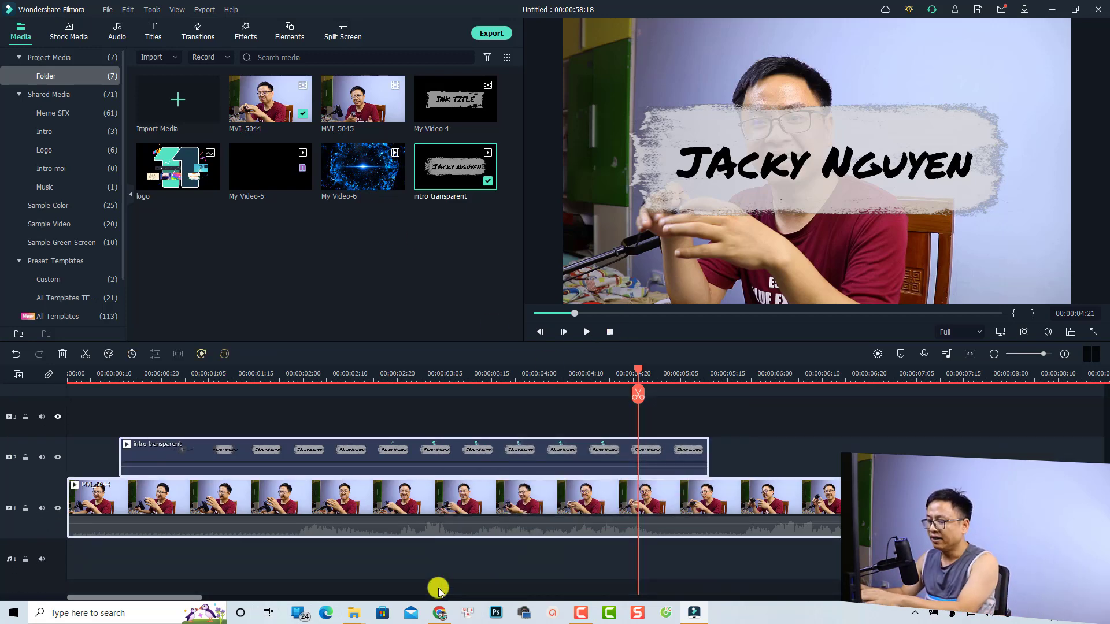
key(Delete)
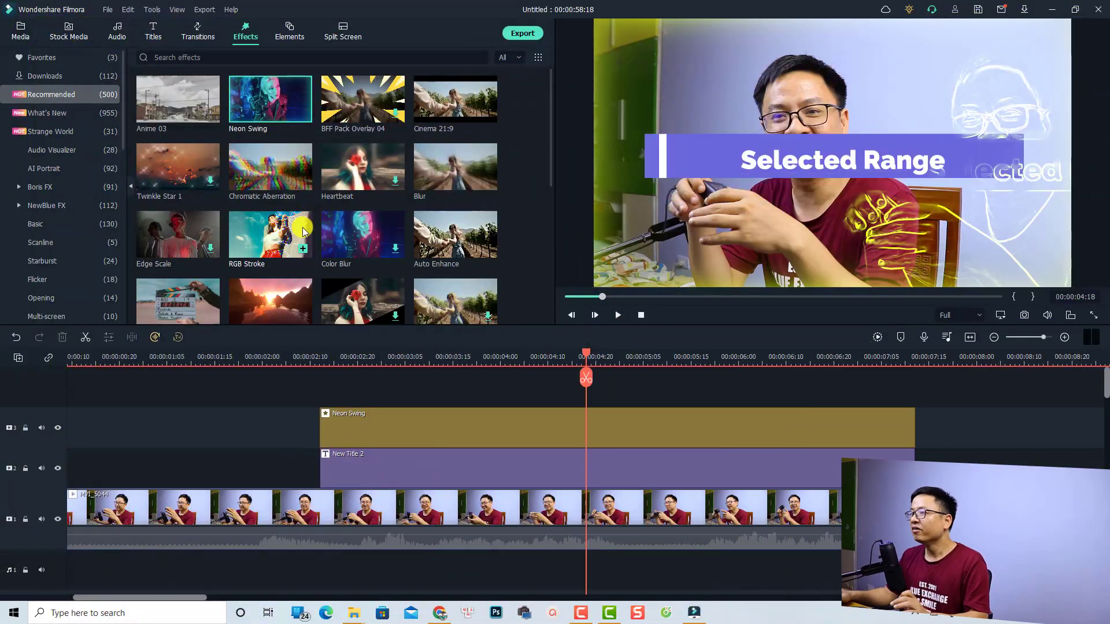
Step: Move the playhead through the Neon Swing and New Title 2 section to its end at 00:00:07:12
click(310, 357)
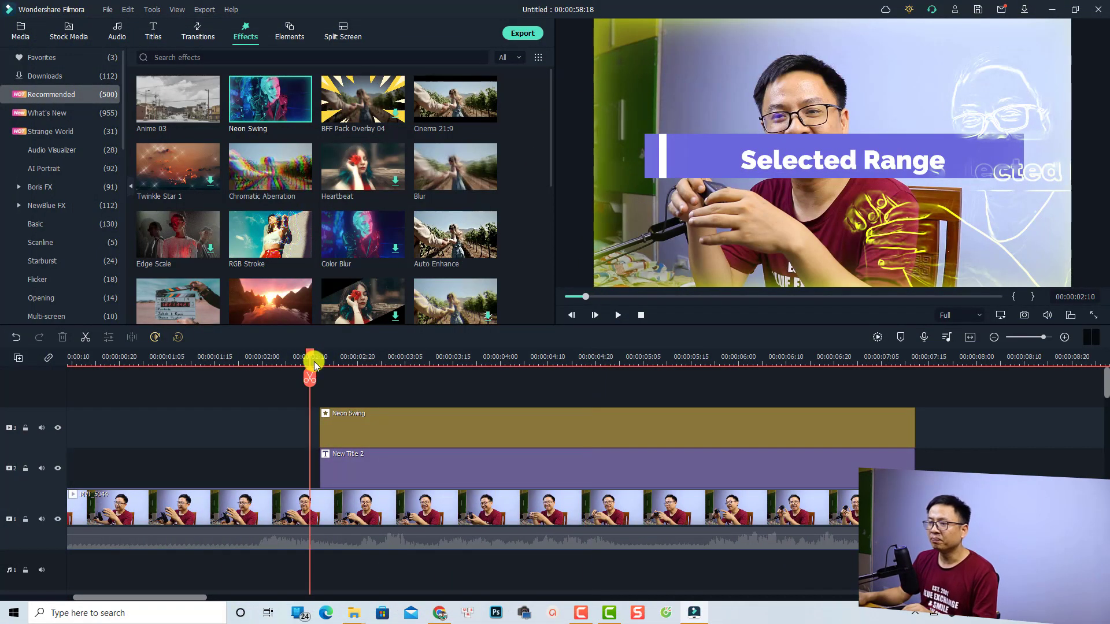
drag(311, 355, 915, 393)
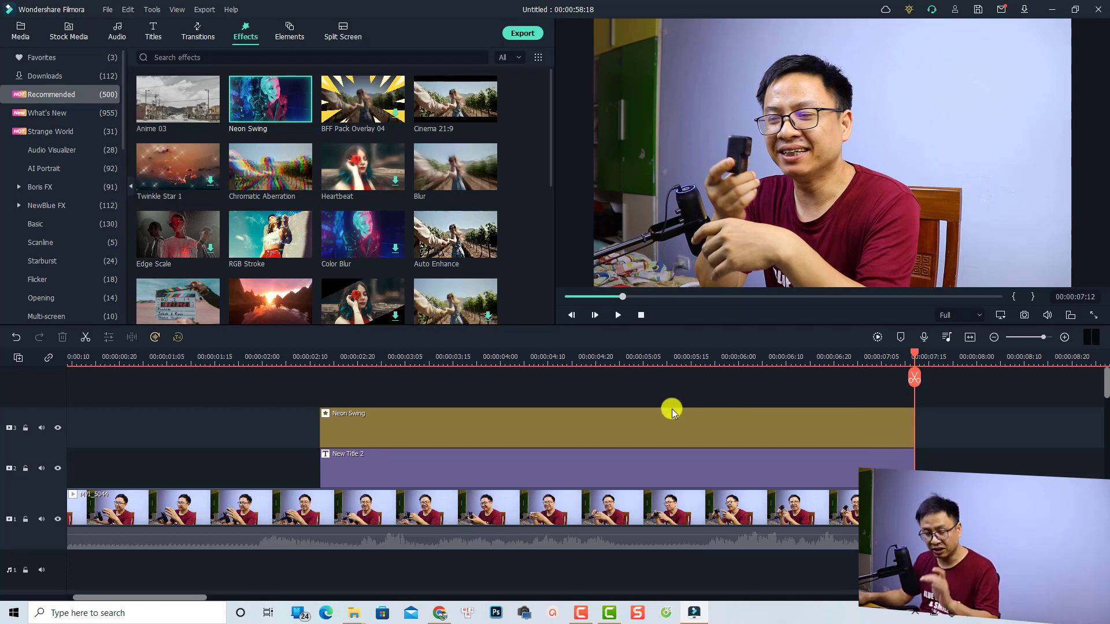
Step: Mark in and out points on the timeline around the Neon Swing and New Title 2 clips, ending at 00:00:07:12
key(x)
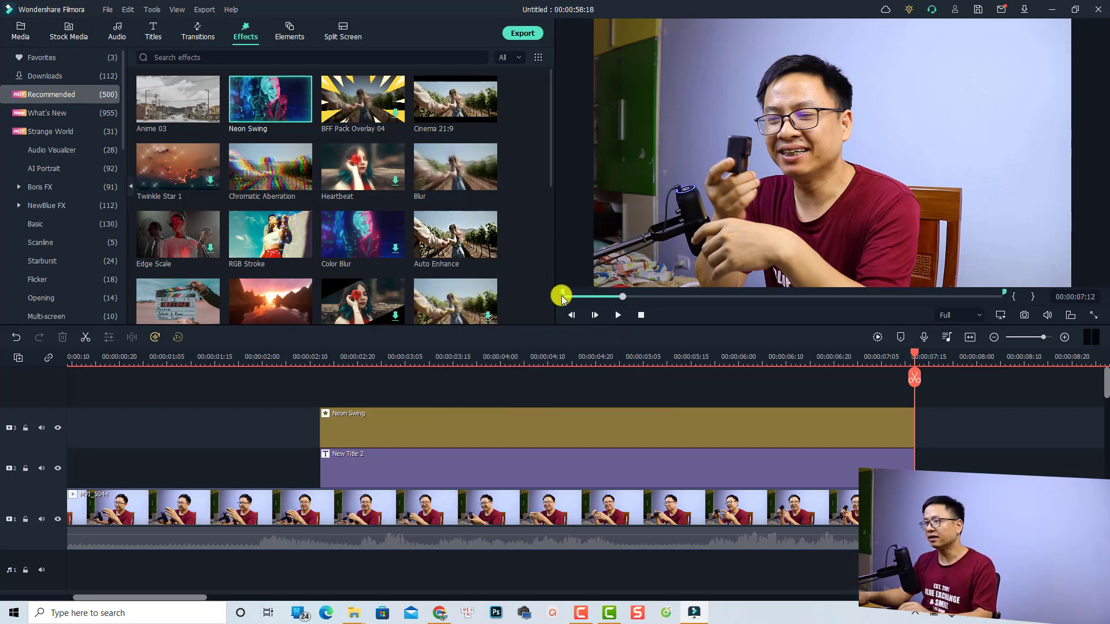
click(971, 337)
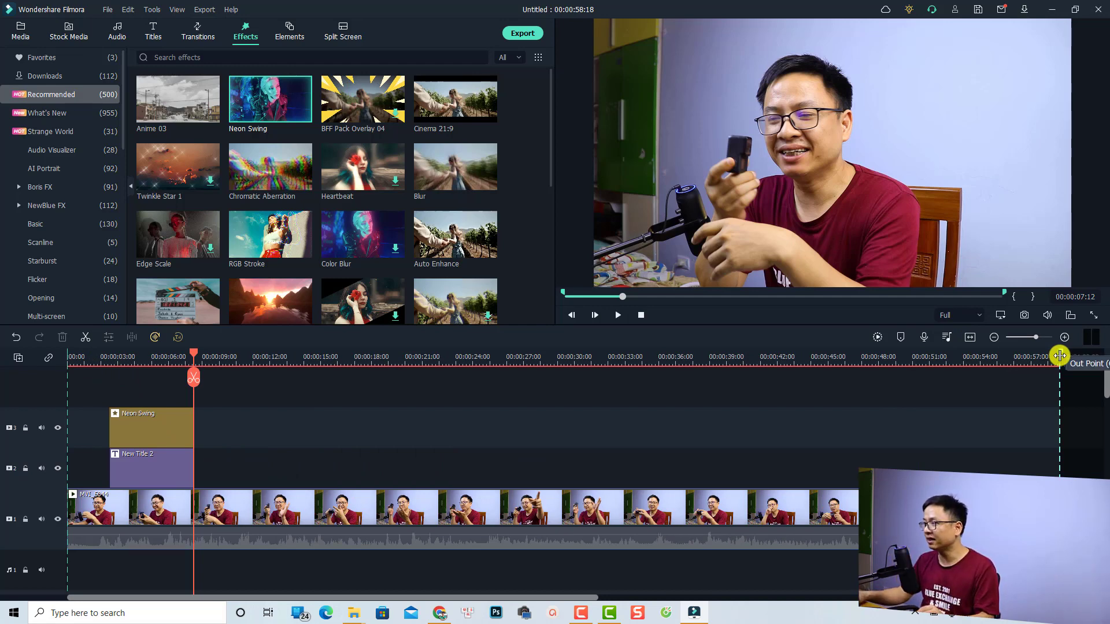
mouse_move(1058, 356)
mouse_down()
mouse_move(913, 381)
mouse_move(237, 377)
mouse_move(193, 389)
mouse_up()
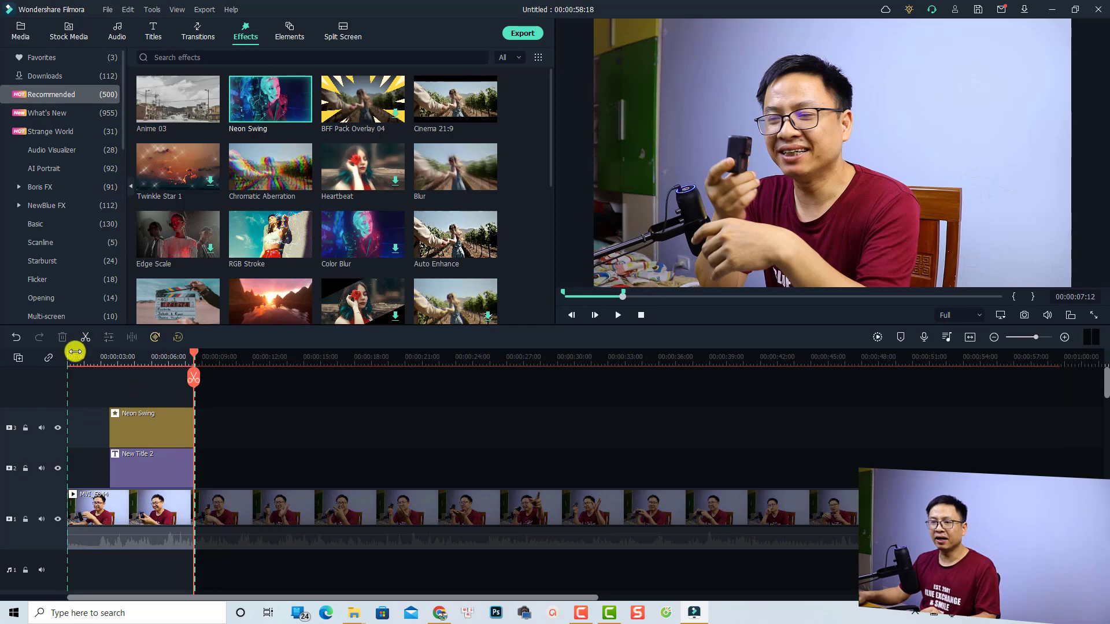
mouse_move(70, 357)
mouse_down()
mouse_move(94, 358)
mouse_move(85, 361)
mouse_up()
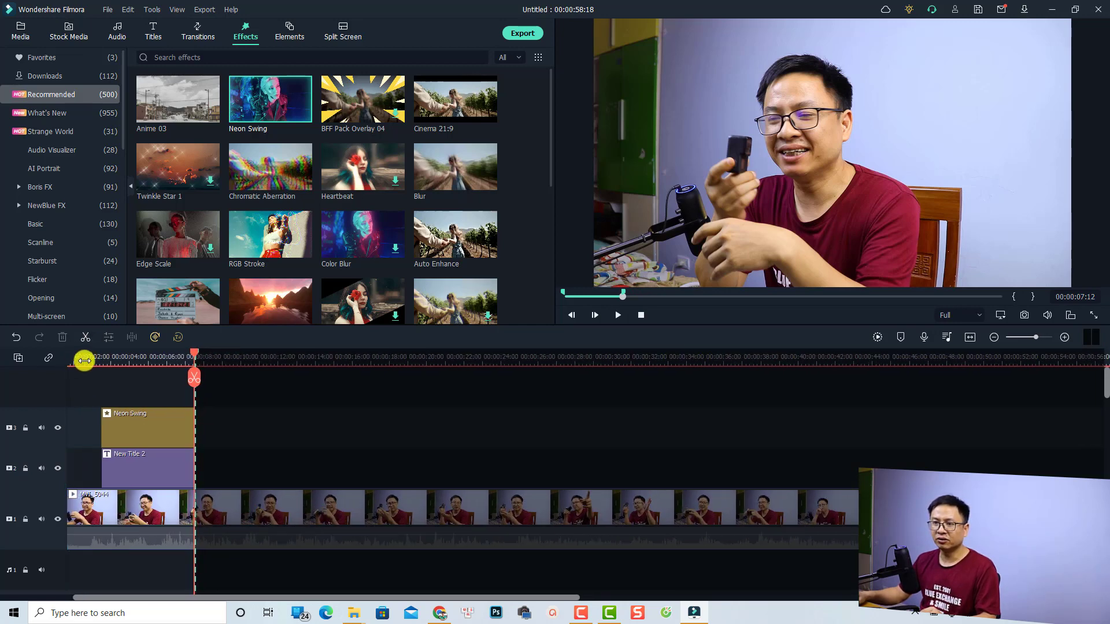
click(971, 335)
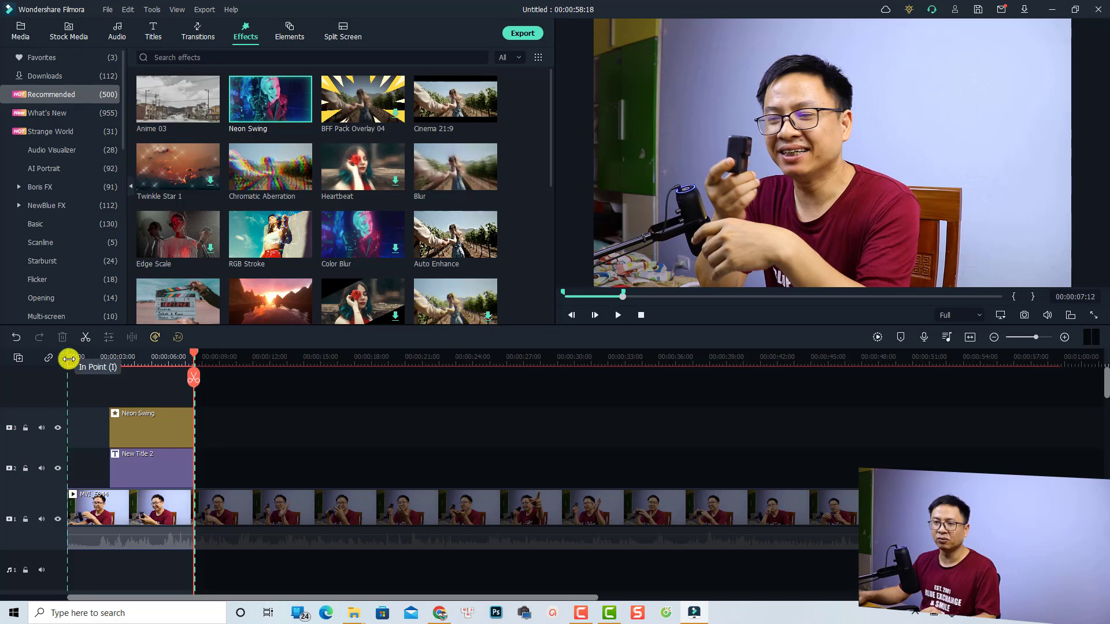
drag(69, 359, 108, 364)
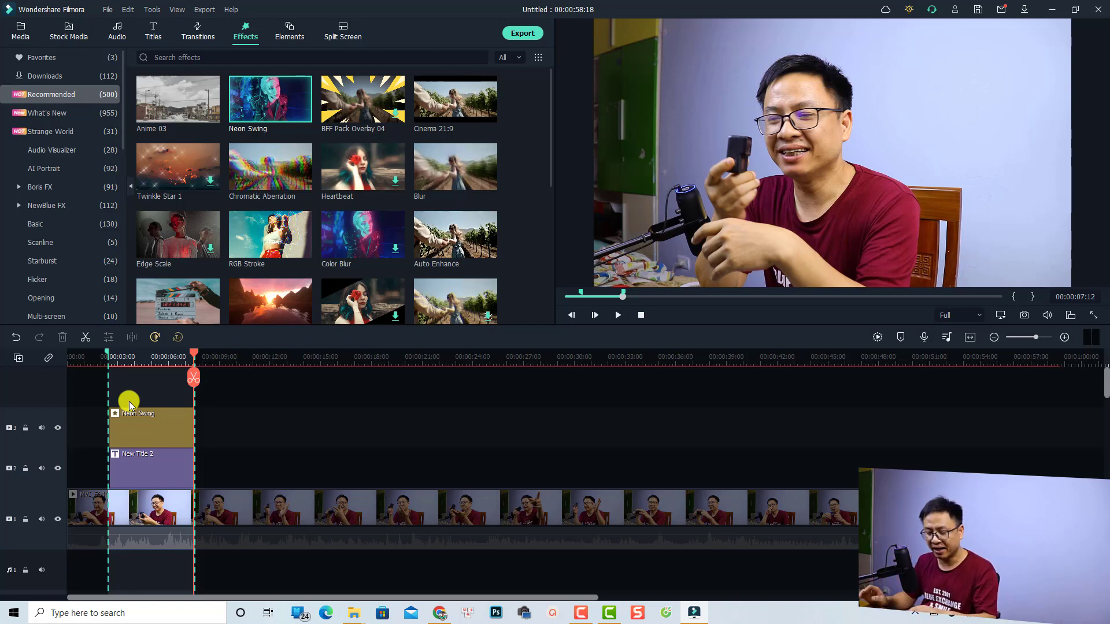
Step: Reset the marked range, then set its out point to 00:00:07:12 and its in point to the start of the Neon Swing clip
key(shift+x)
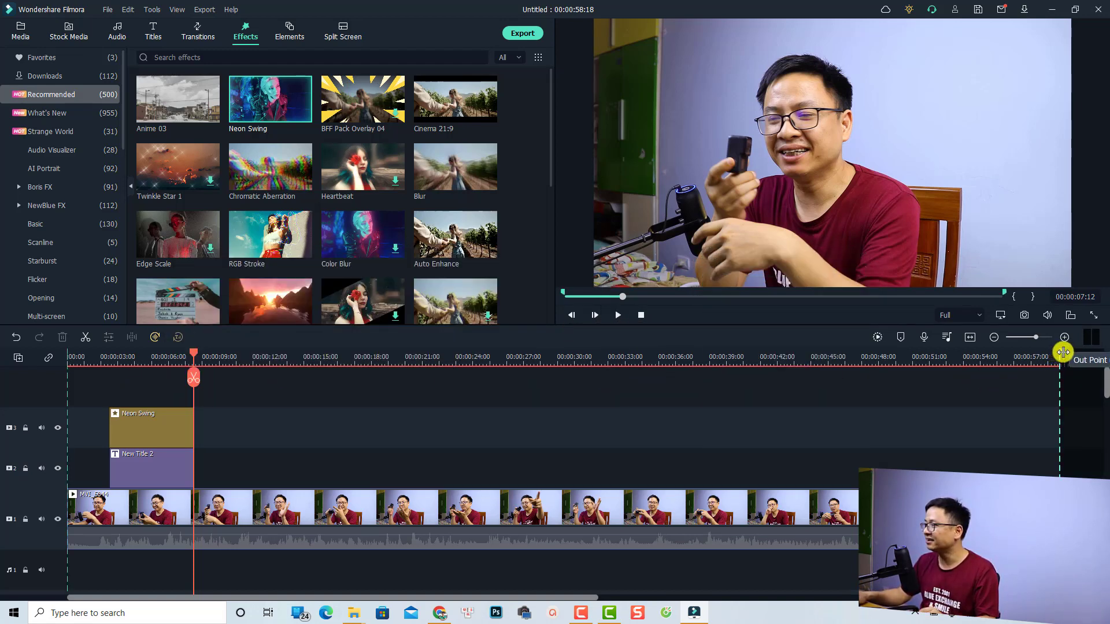
mouse_move(1062, 352)
mouse_down()
mouse_move(918, 378)
mouse_move(193, 387)
mouse_up()
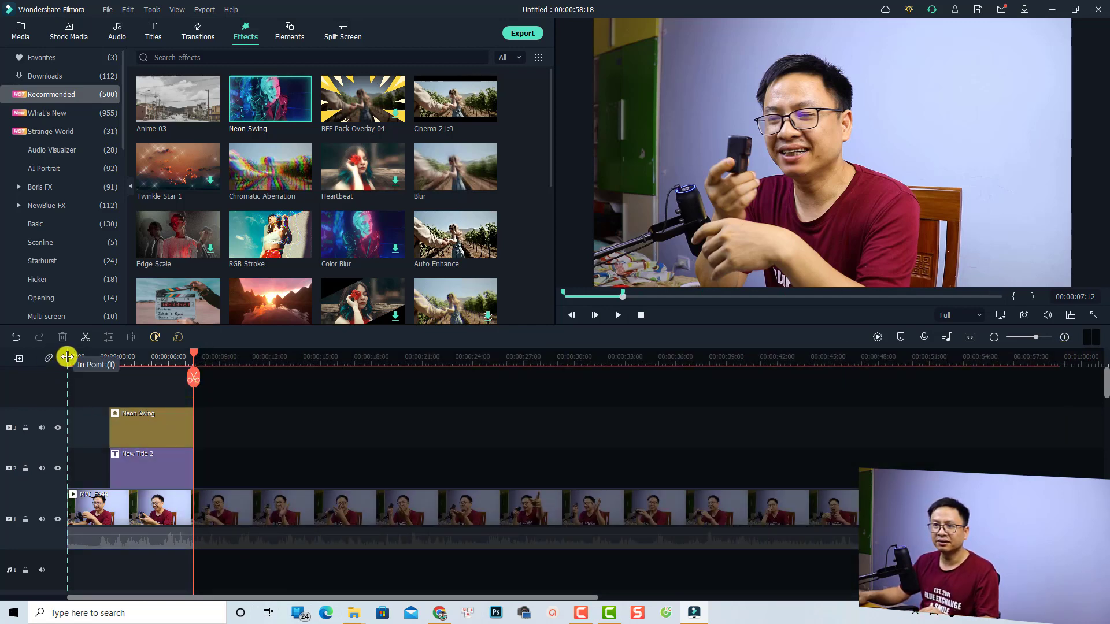
drag(67, 357, 109, 363)
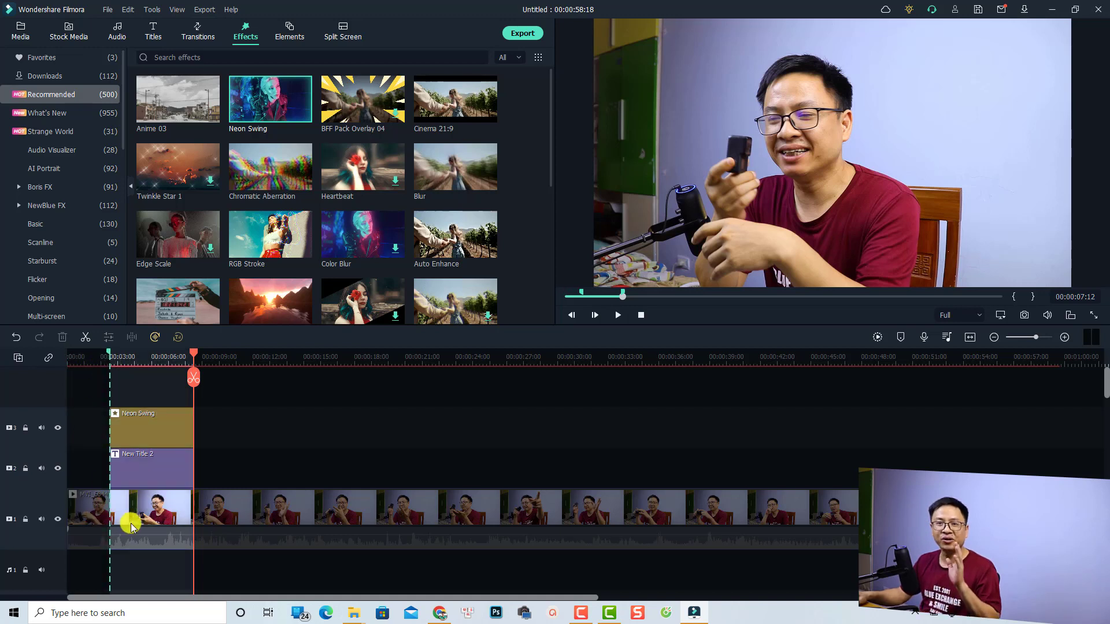
Step: Export the marked range locally as an MP4 named "Selected Range" using the YouTube preset
click(524, 35)
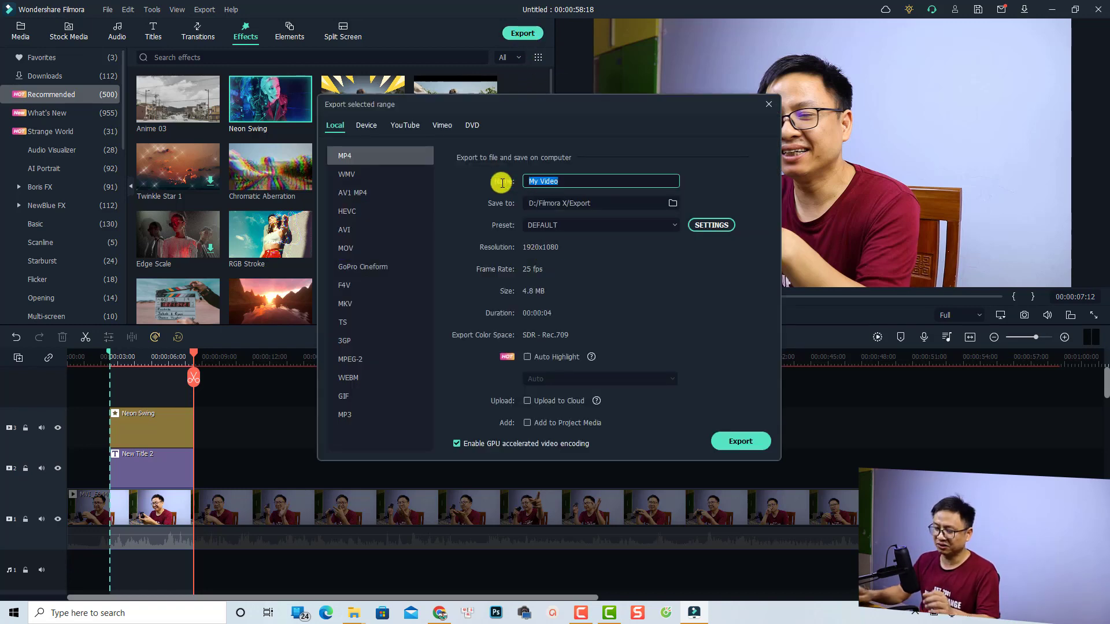
text(Selec)
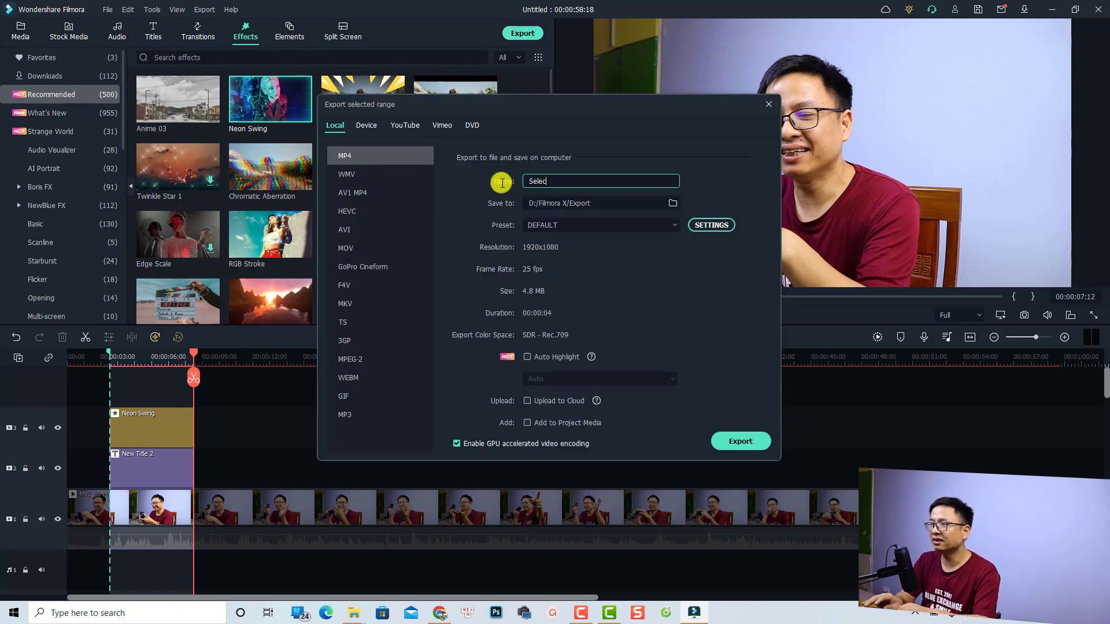
text(ted )
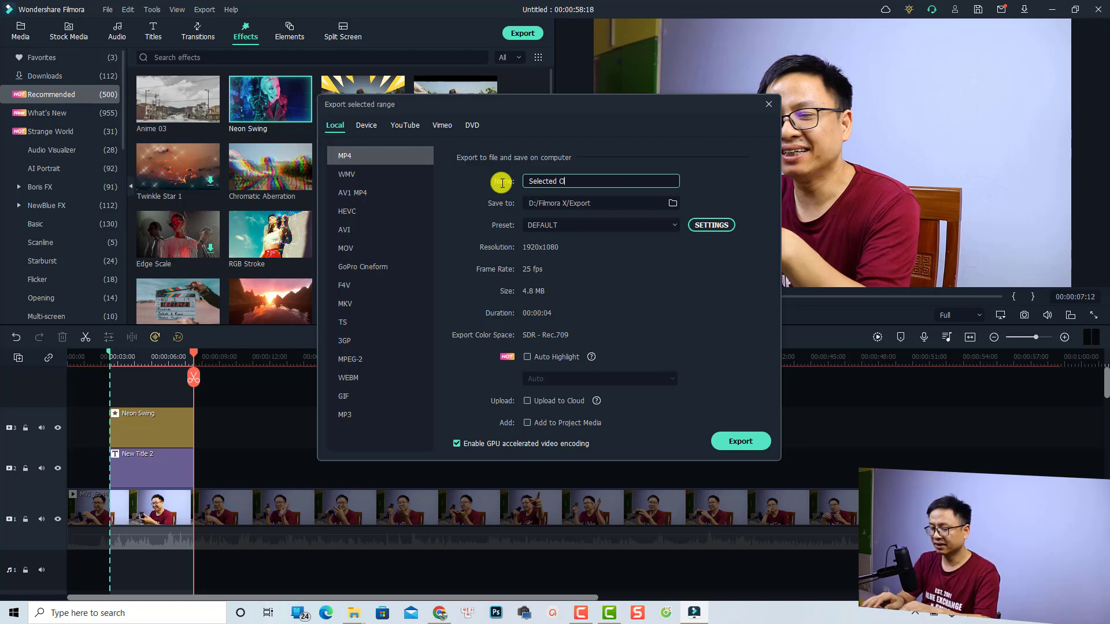
text(Range)
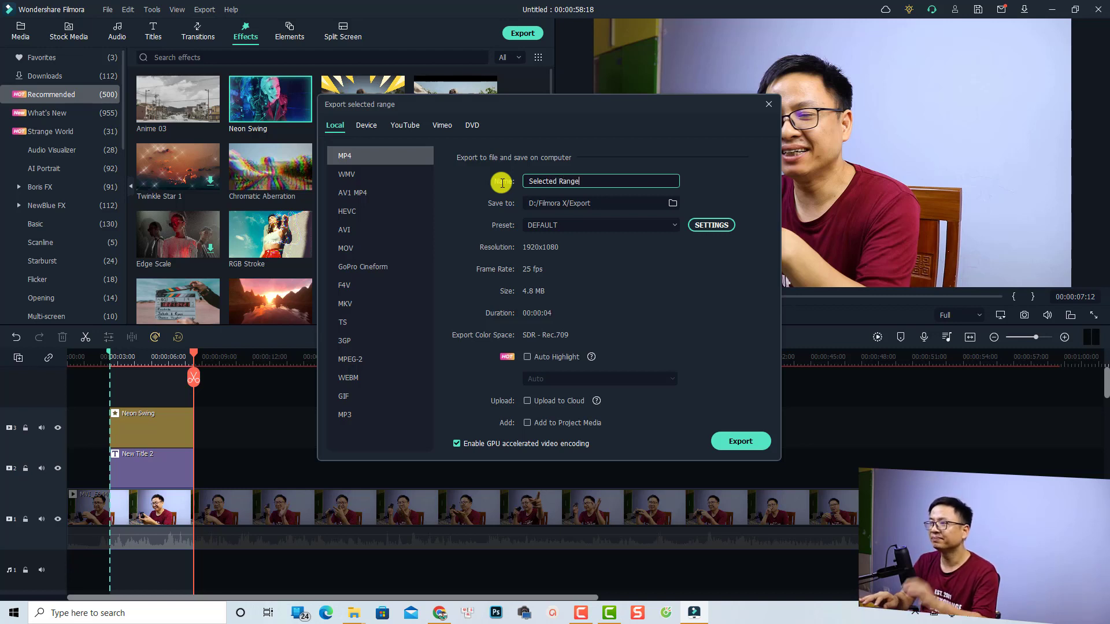
click(647, 225)
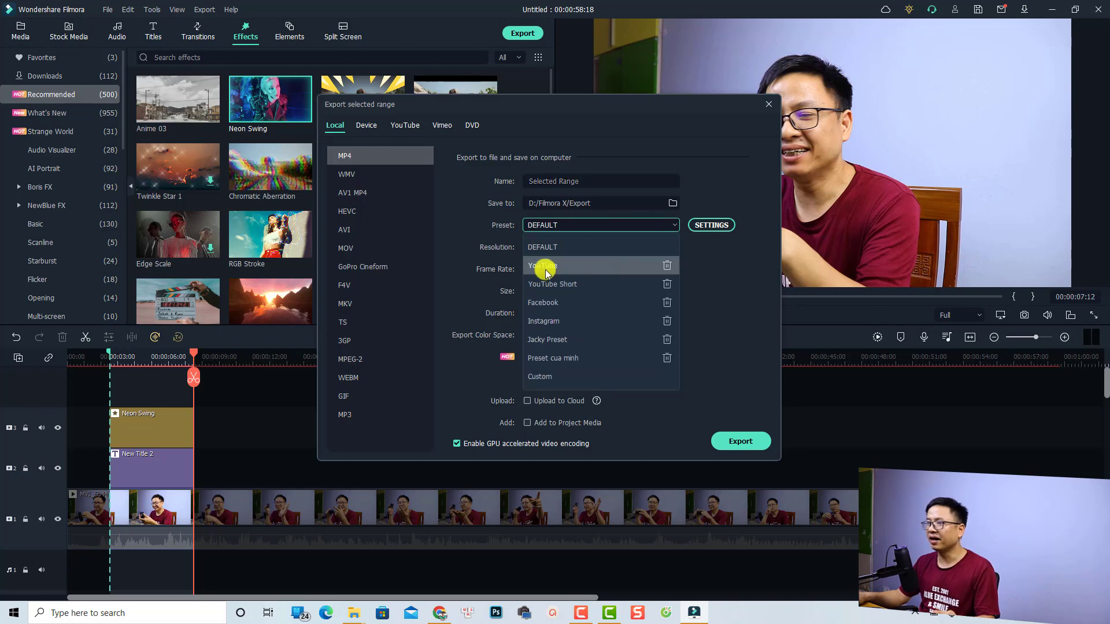
click(543, 268)
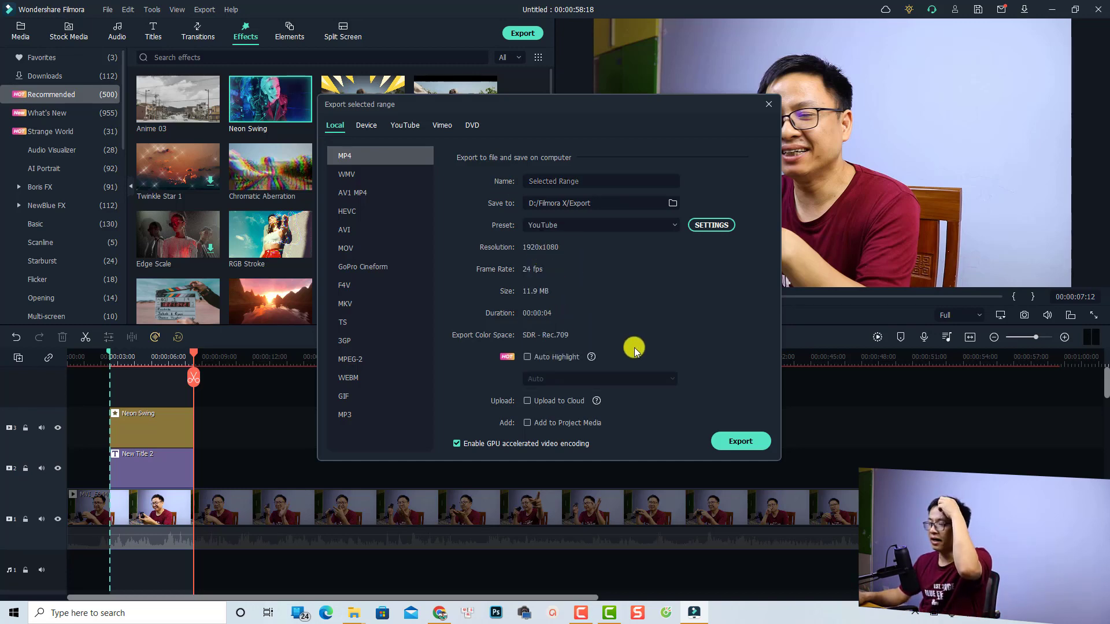
click(741, 441)
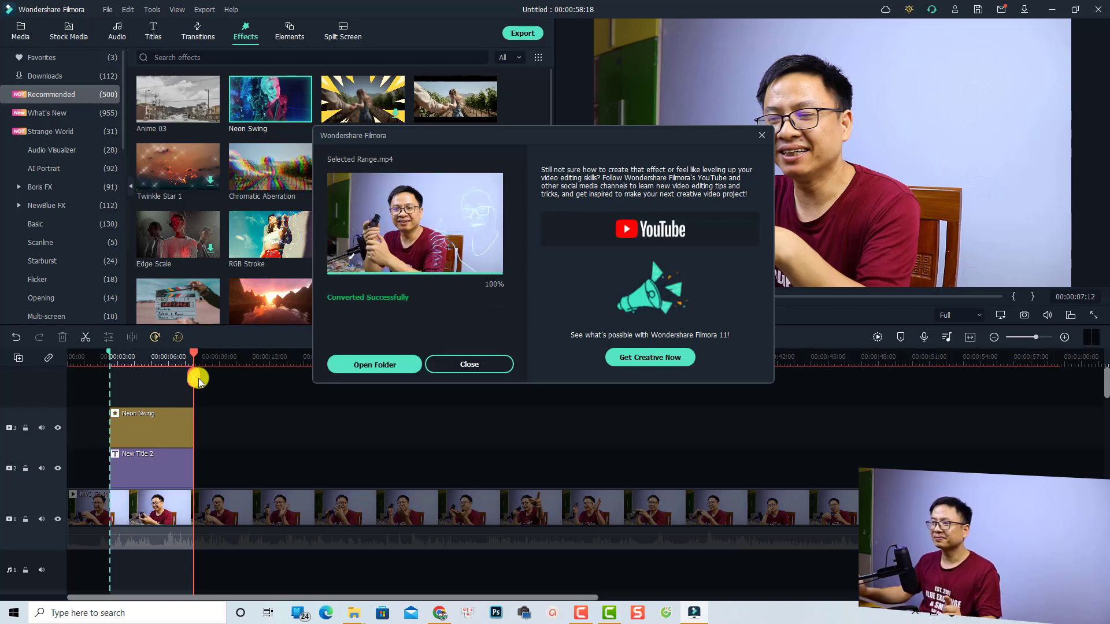
Step: Open the export folder and play "Selected Range.mp4" to check the exported section, pausing partway through
click(371, 370)
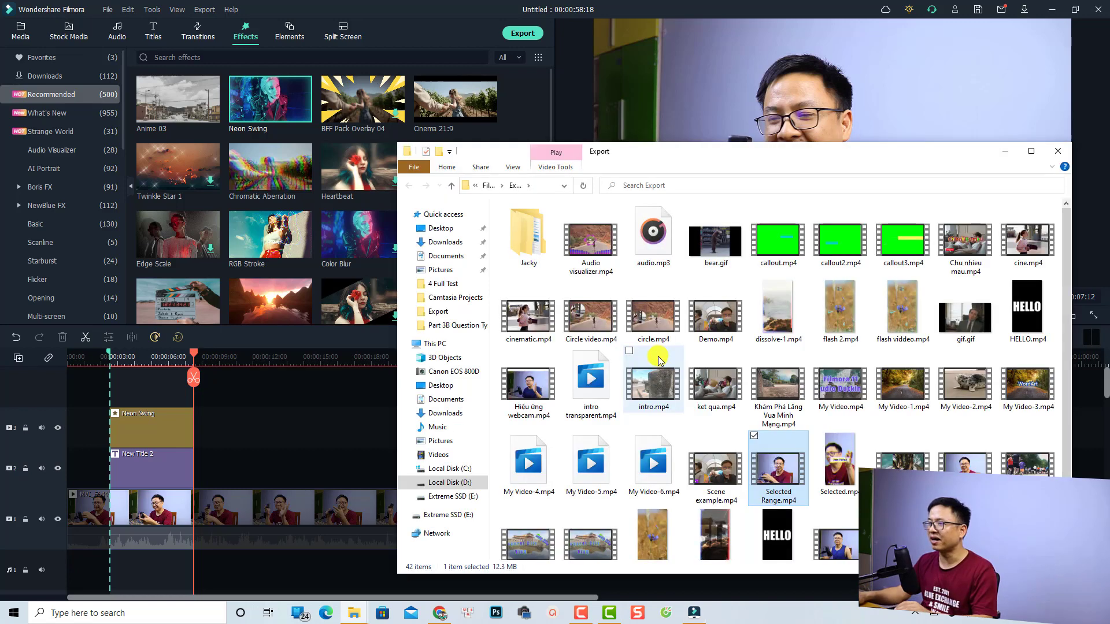
double_click(776, 476)
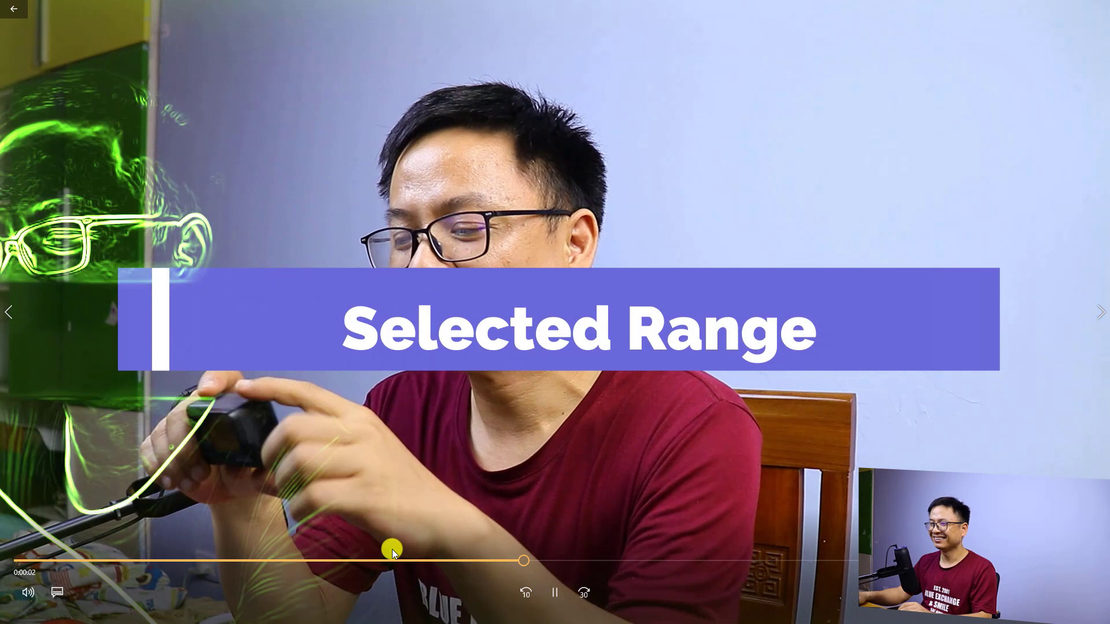
click(390, 547)
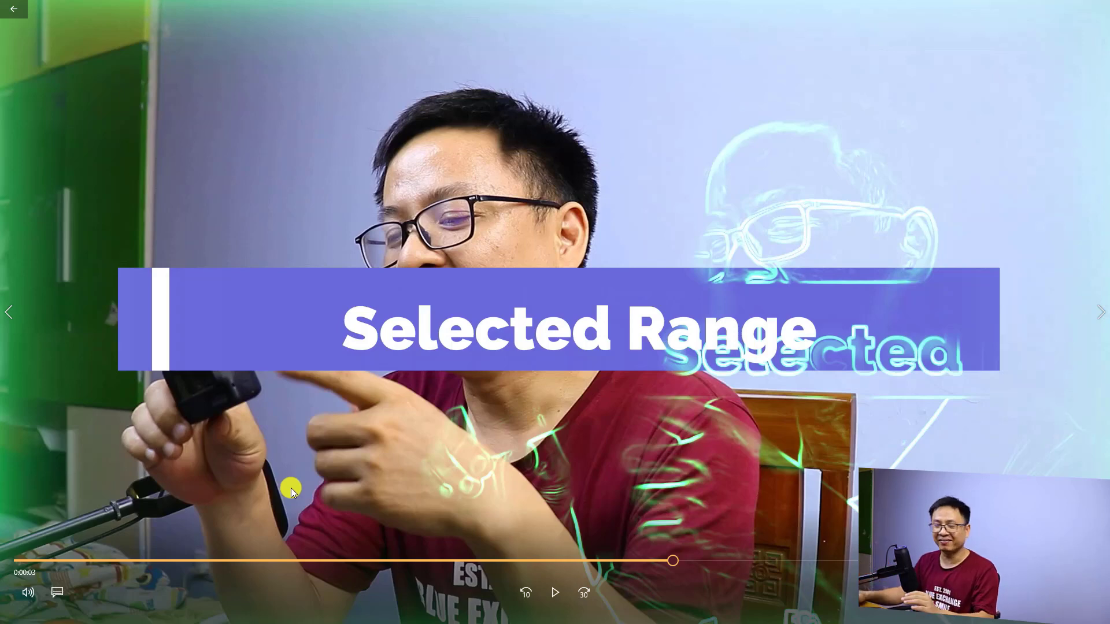
Step: Close the exported video and its folder, and clear the marked range from the timeline
key(Escape)
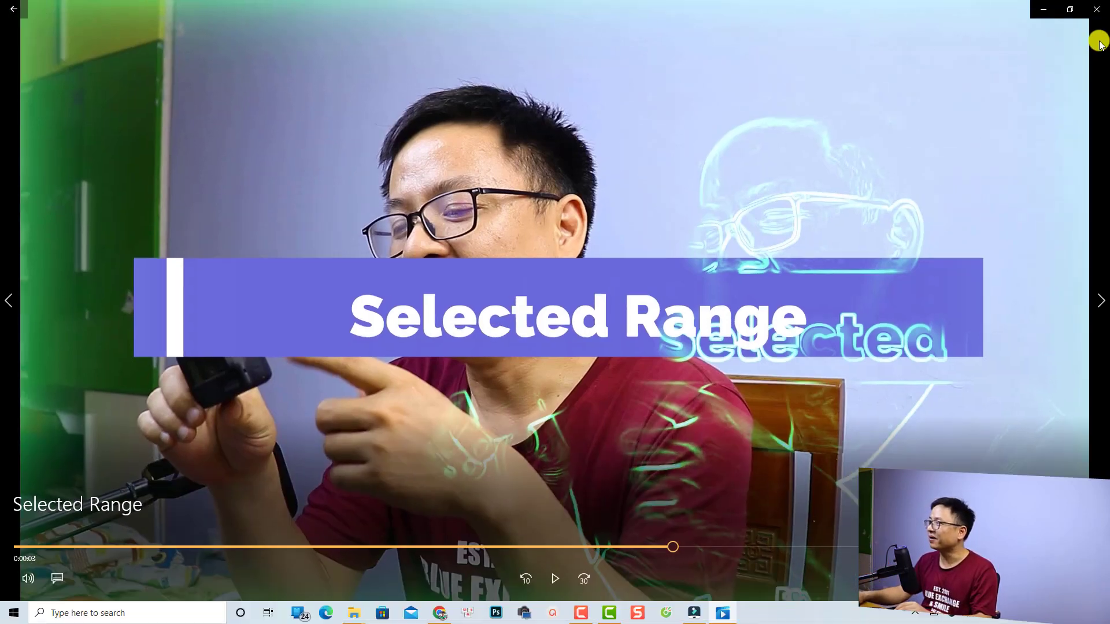
click(1097, 6)
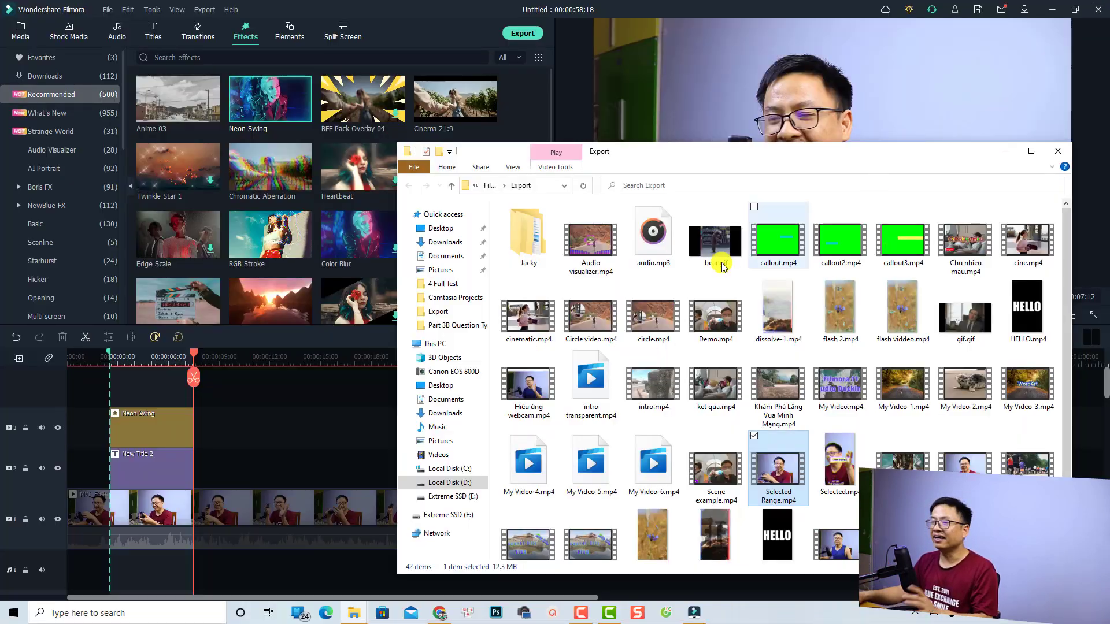
click(1058, 151)
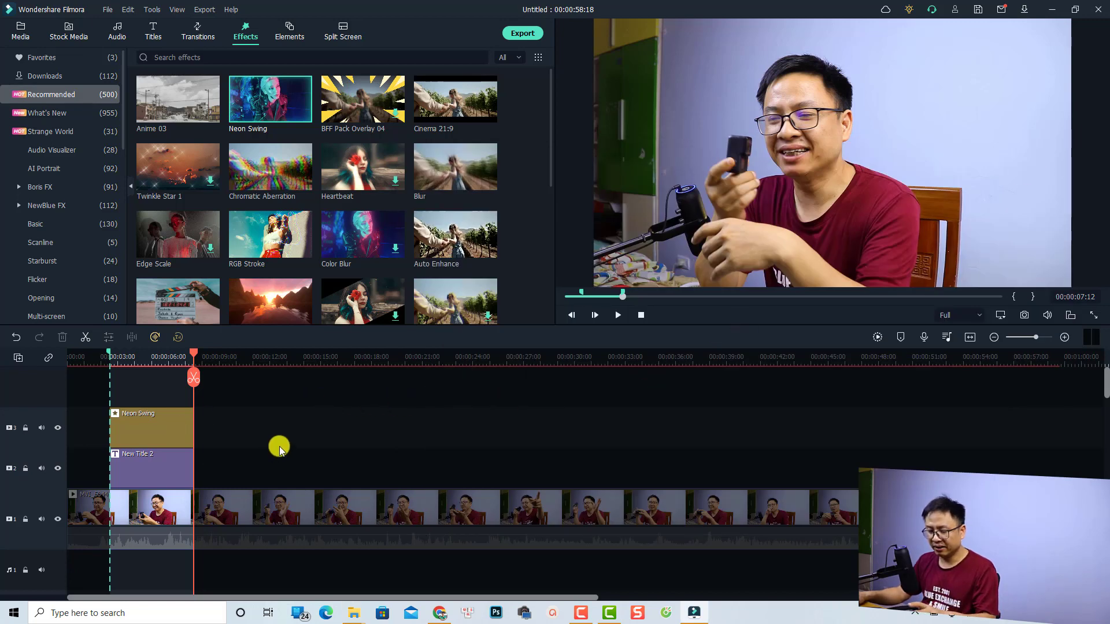
click(279, 447)
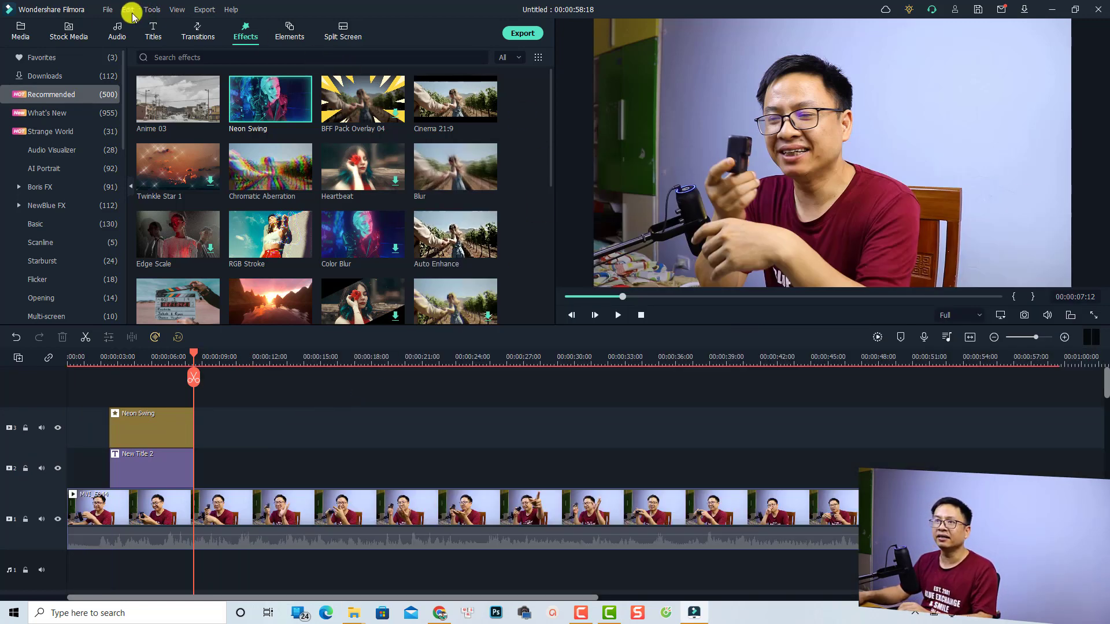
Step: Look up where the Export selected range command is offered for the project and on the empty timeline area
click(202, 9)
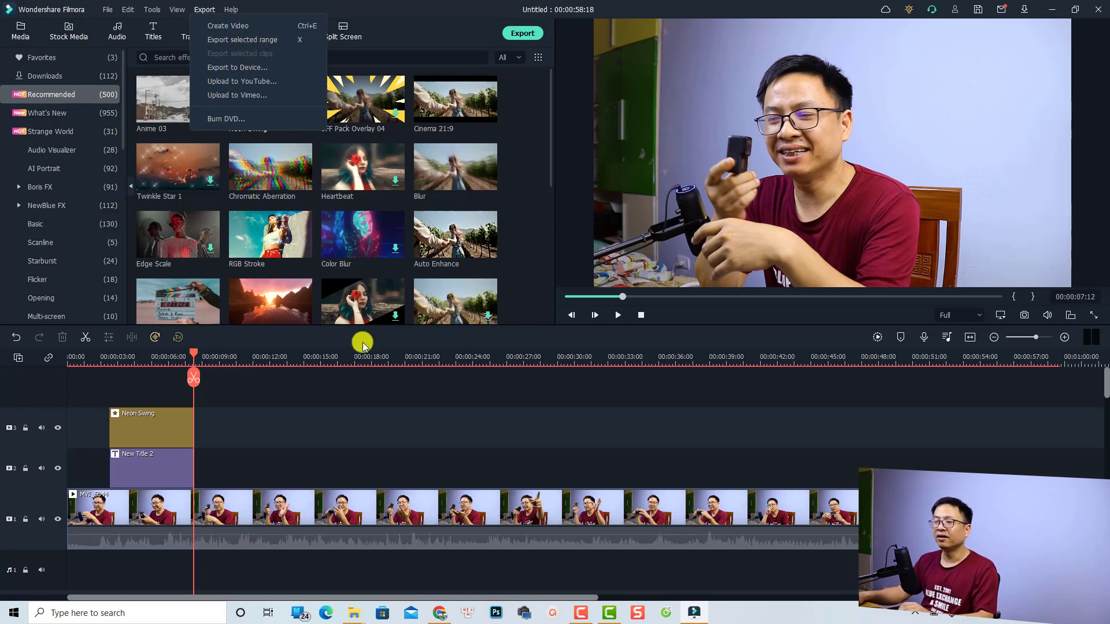
click(317, 424)
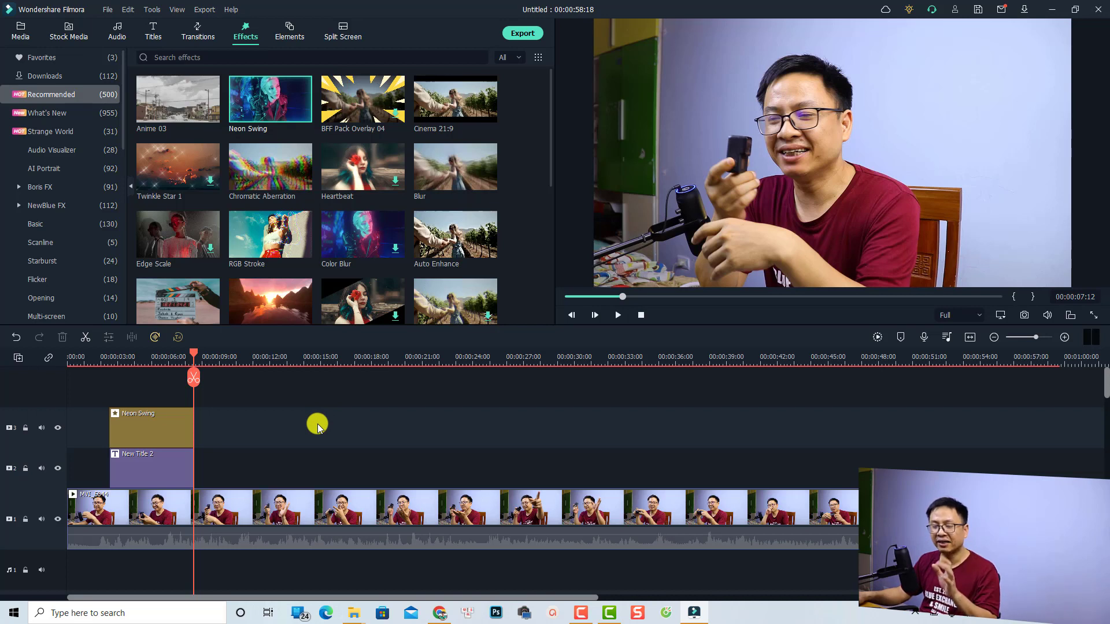
right_click(317, 424)
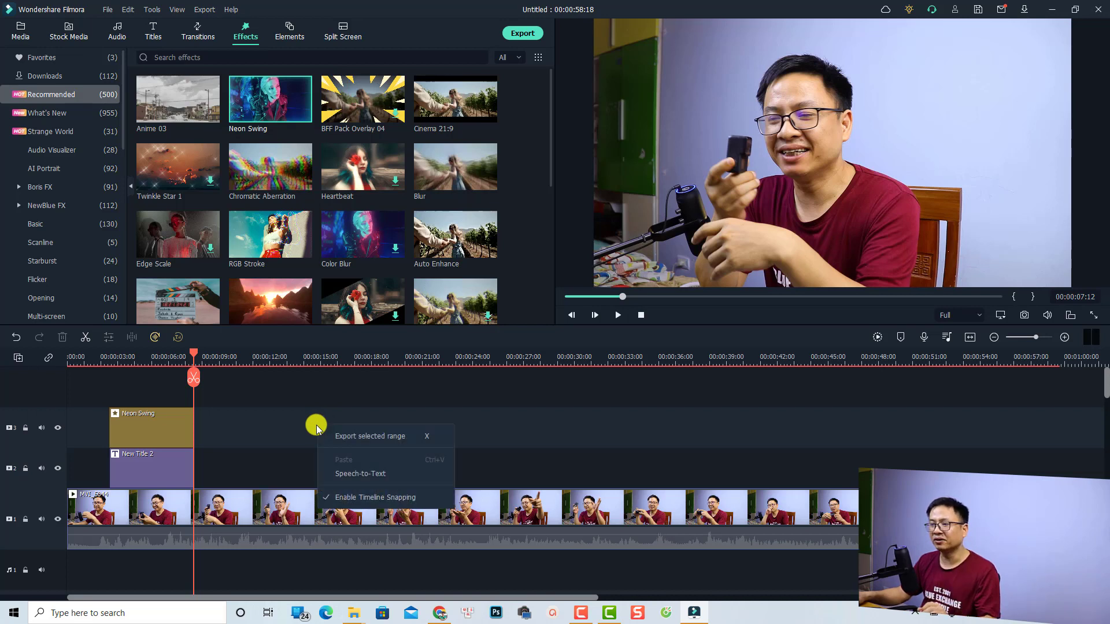
click(367, 437)
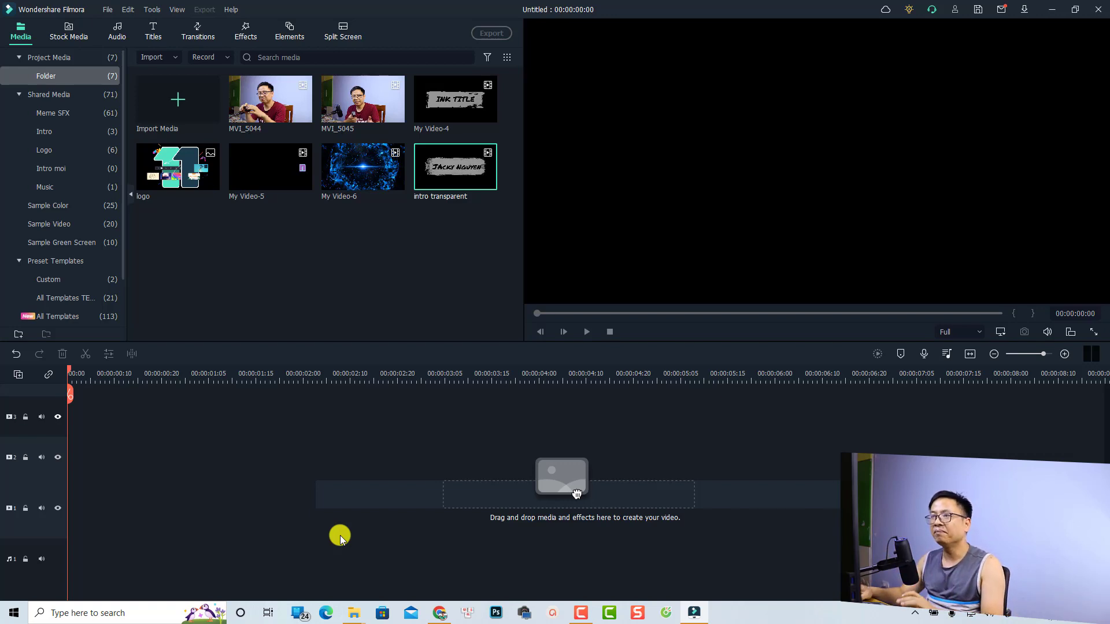
Step: Add the MVI_5044 clip to the start of video track 1 and place the playhead at 00:00:01:23
drag(263, 107, 55, 505)
click(317, 386)
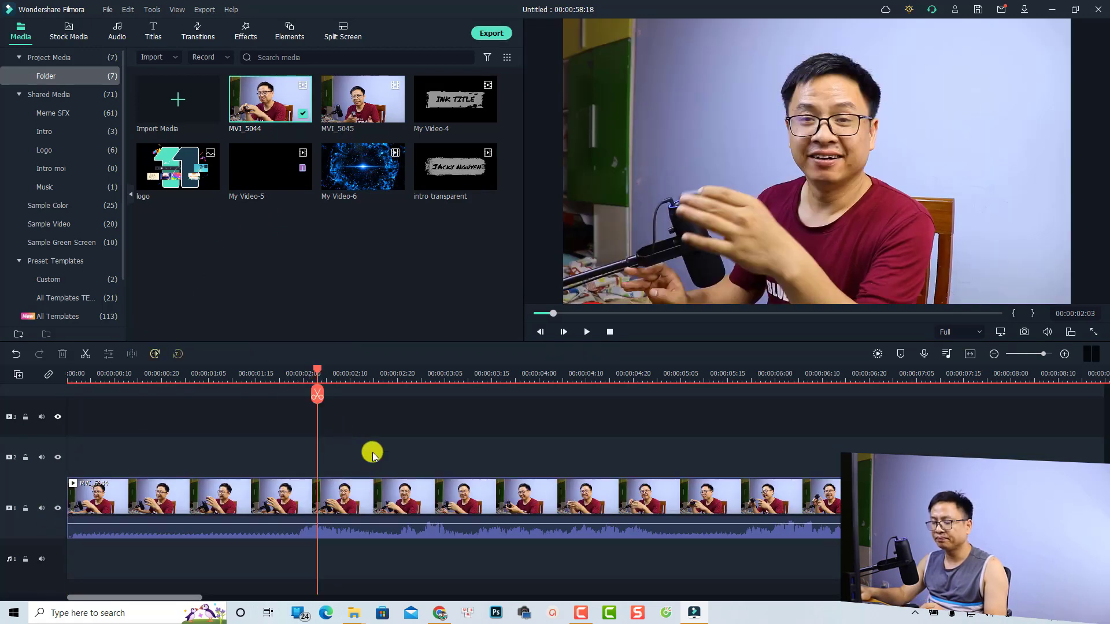
click(341, 505)
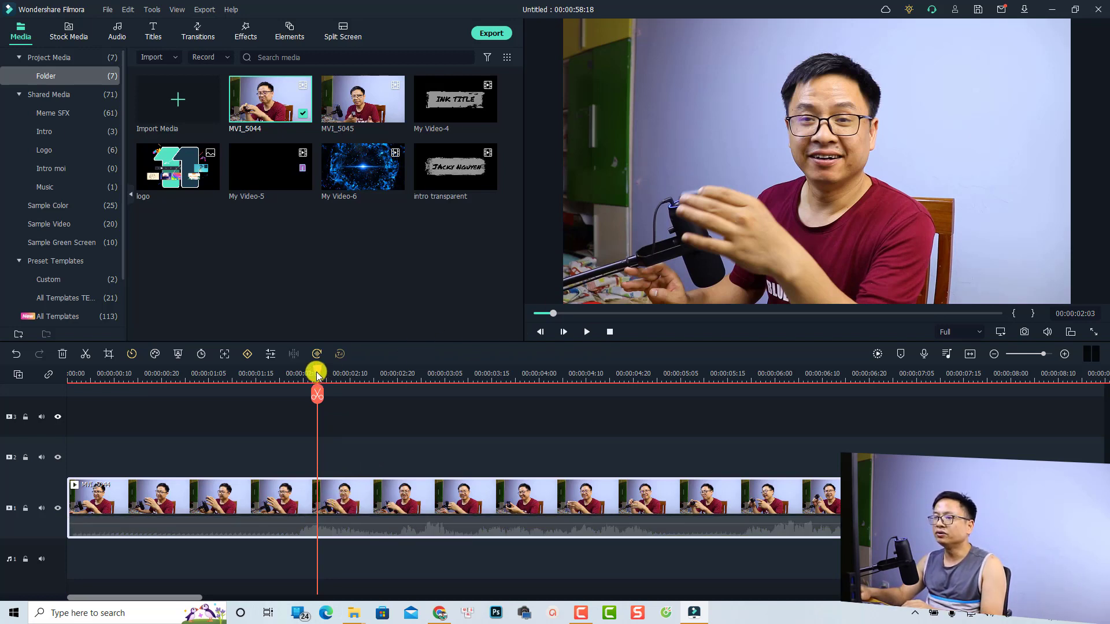
drag(317, 372, 294, 373)
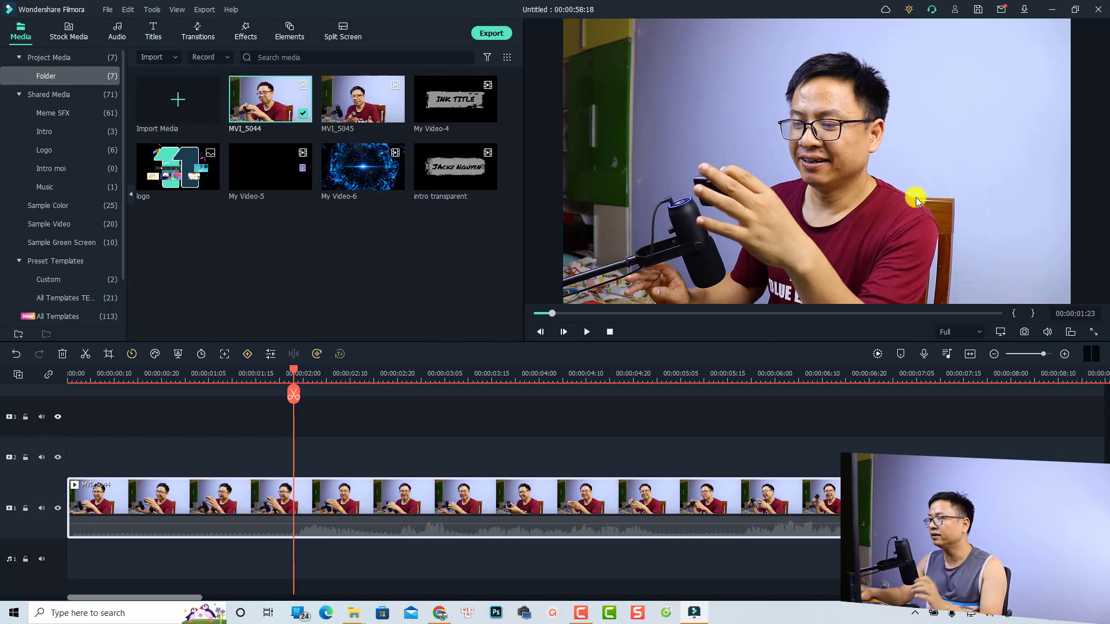
Step: Take a snapshot of the current frame in JPG format, with the snapshot choice remembered
click(1024, 334)
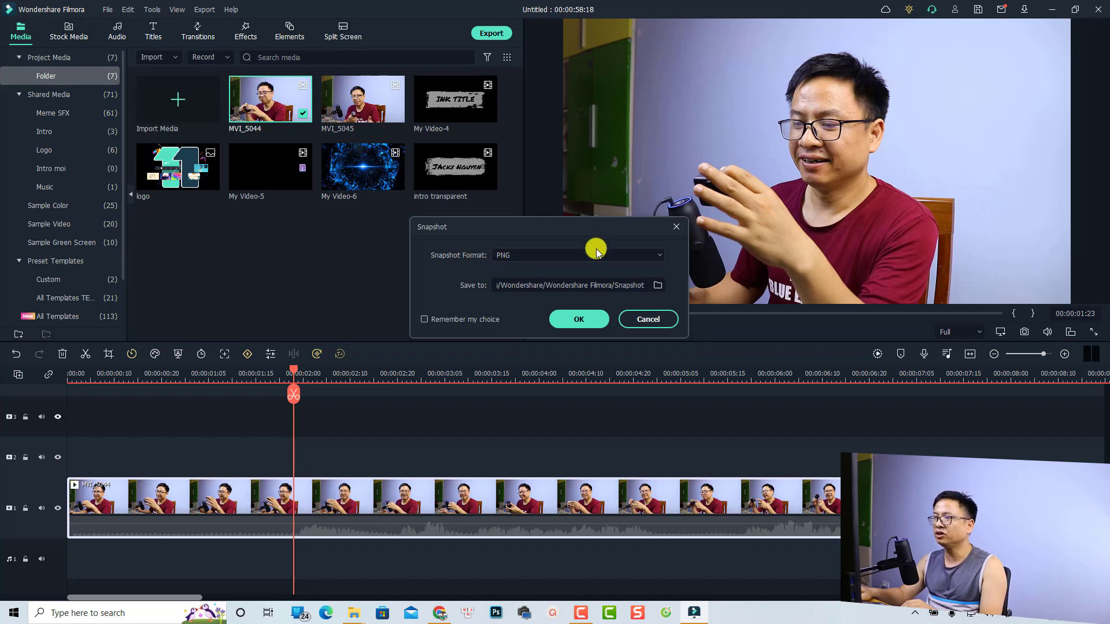
click(662, 255)
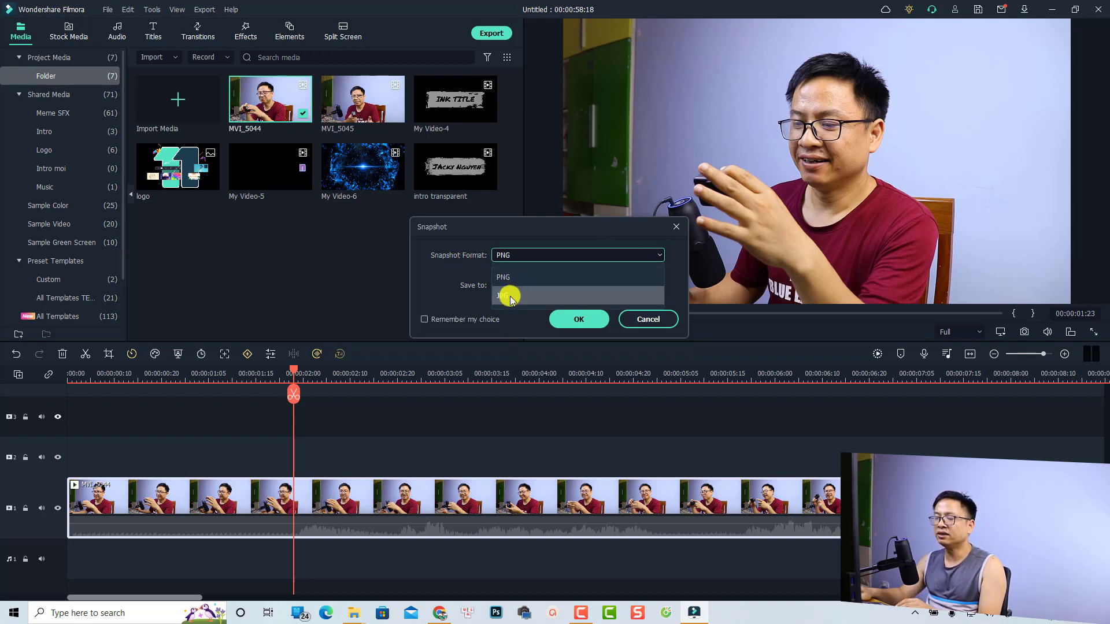
click(508, 296)
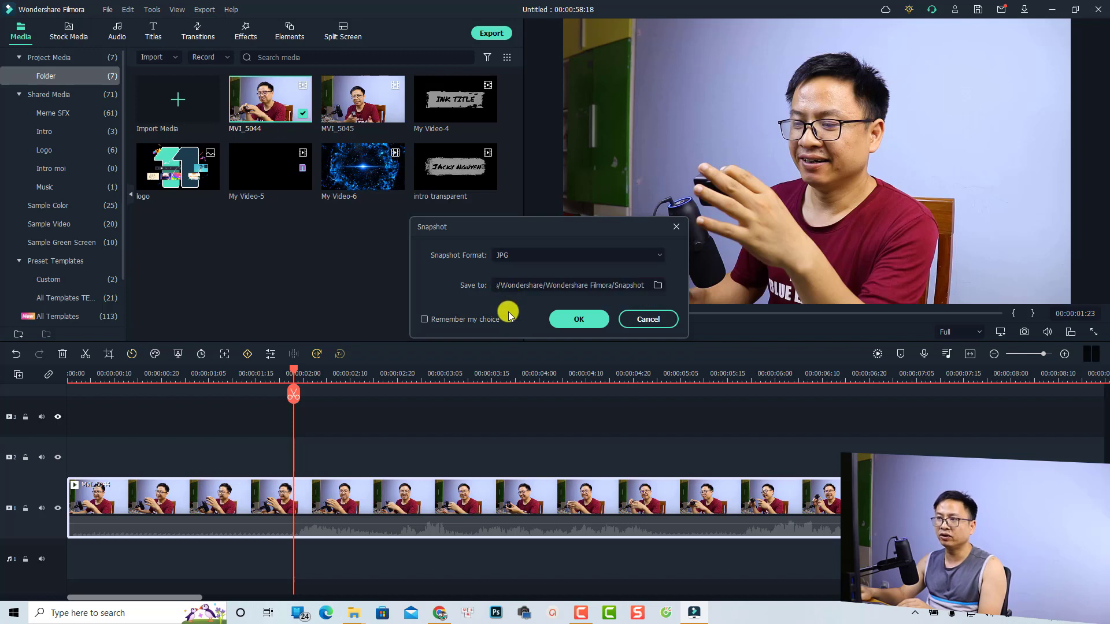
click(423, 320)
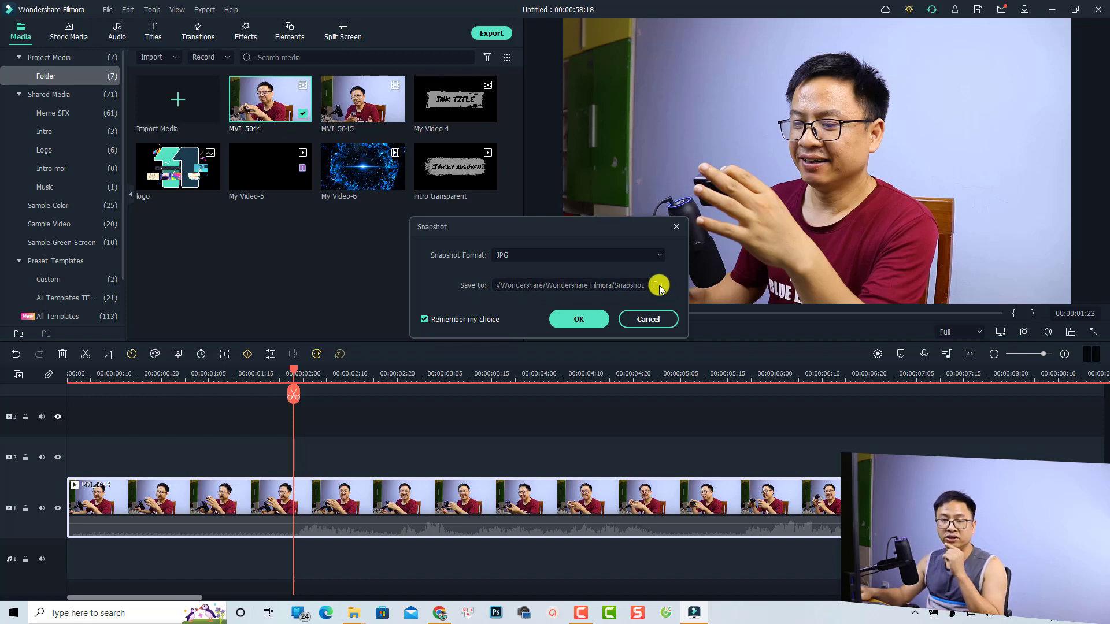
click(579, 319)
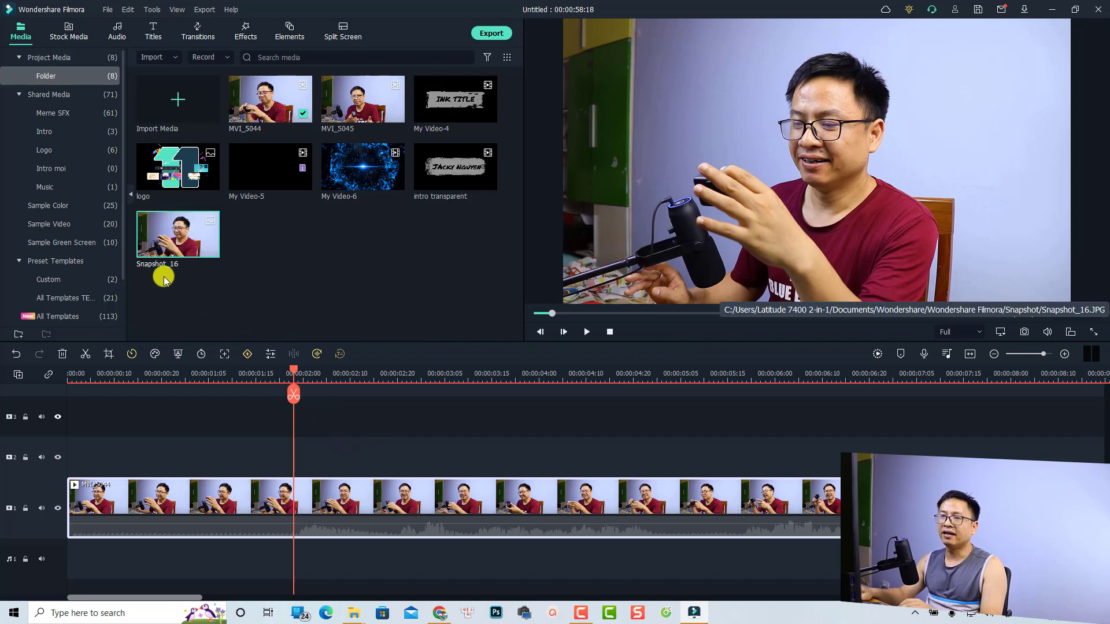
Step: Reveal the JPG snapshot in its folder to check the file, and return to the project
right_click(188, 249)
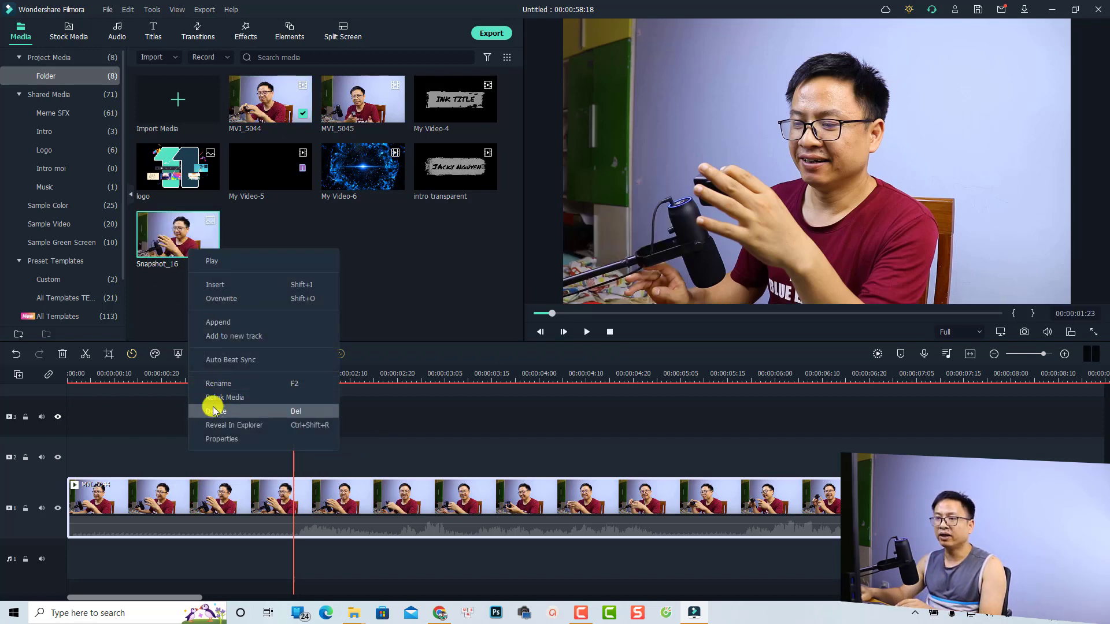
click(221, 427)
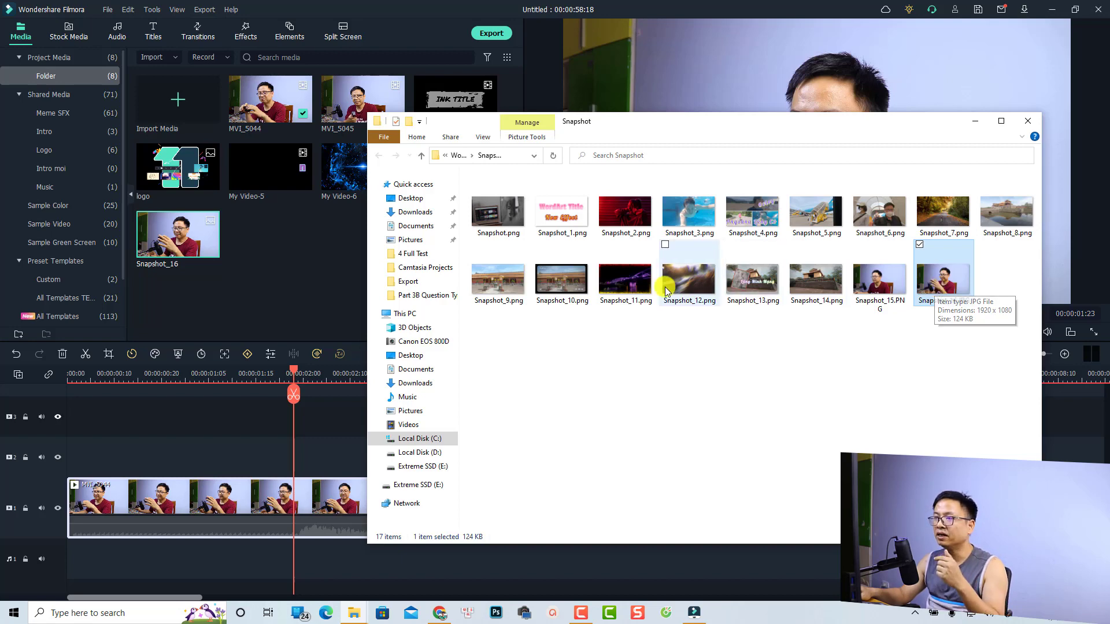
click(299, 279)
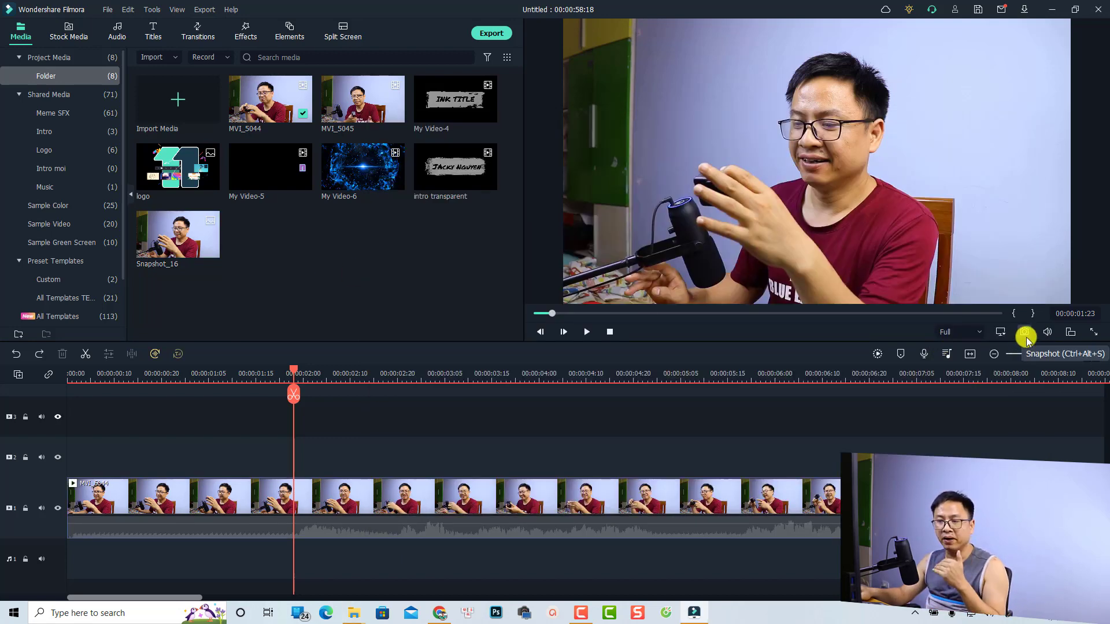
Step: Change the snapshot format to PNG in the editing preferences
click(109, 10)
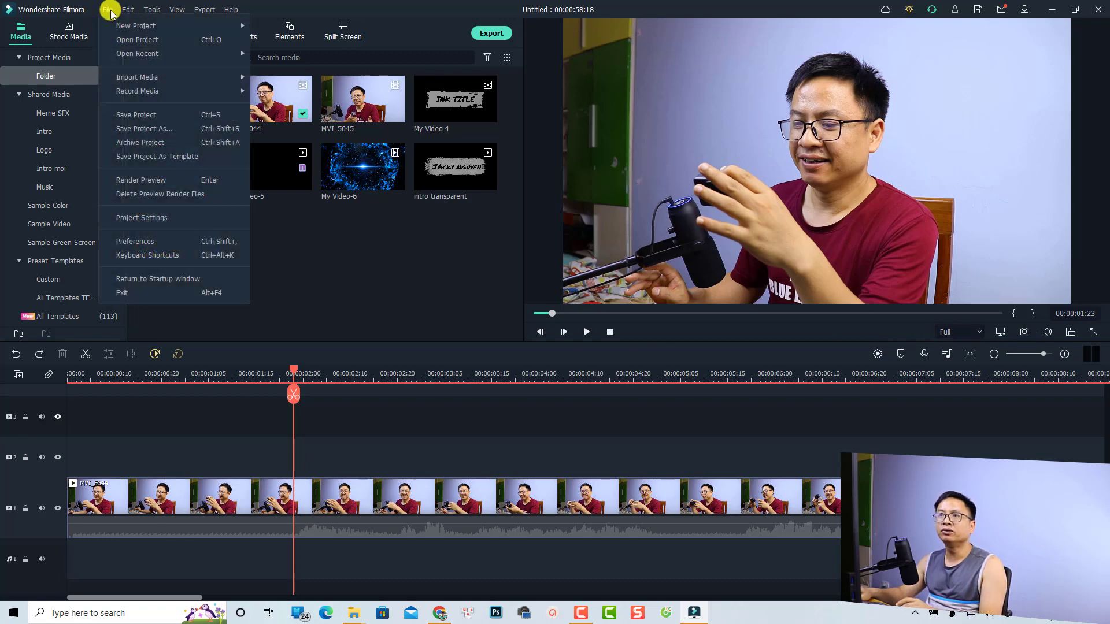
click(129, 239)
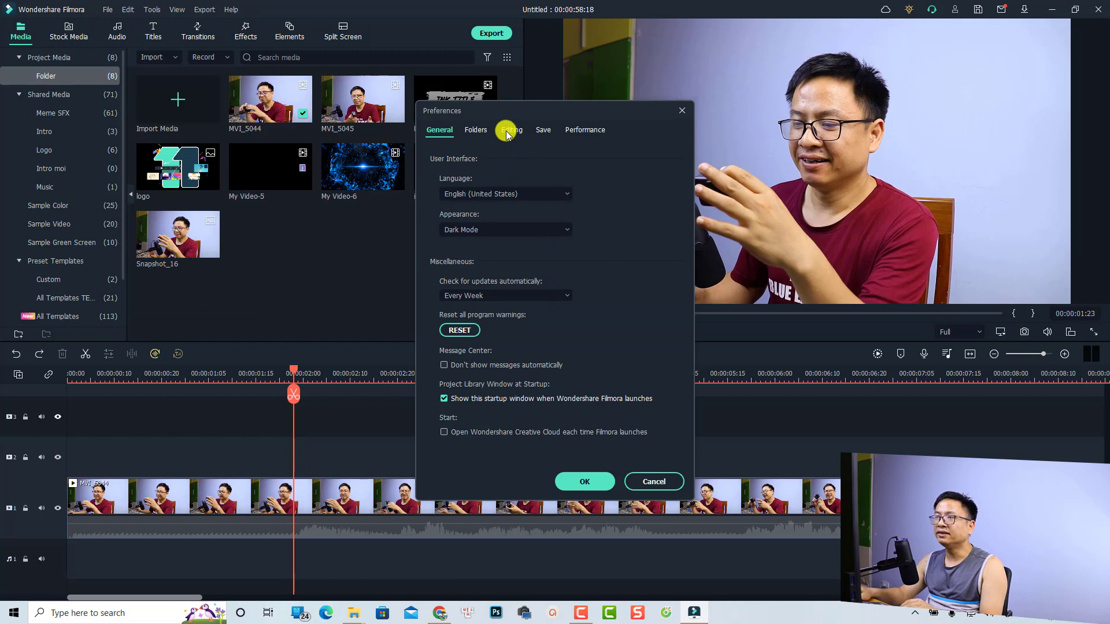
click(506, 133)
scroll(644, 353, down, 1)
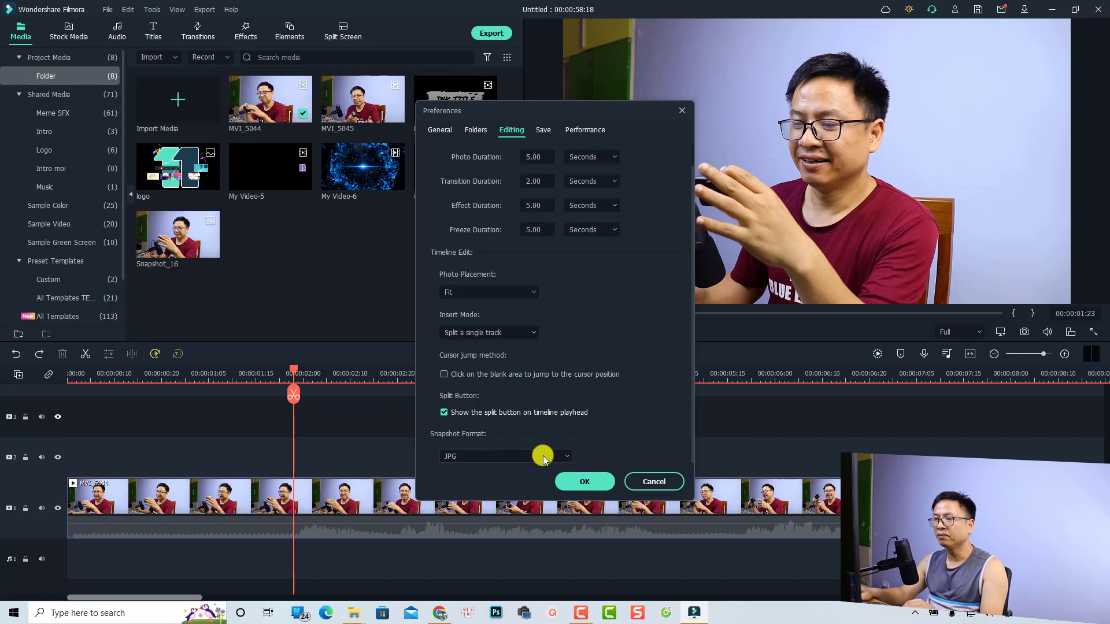
click(564, 456)
click(461, 479)
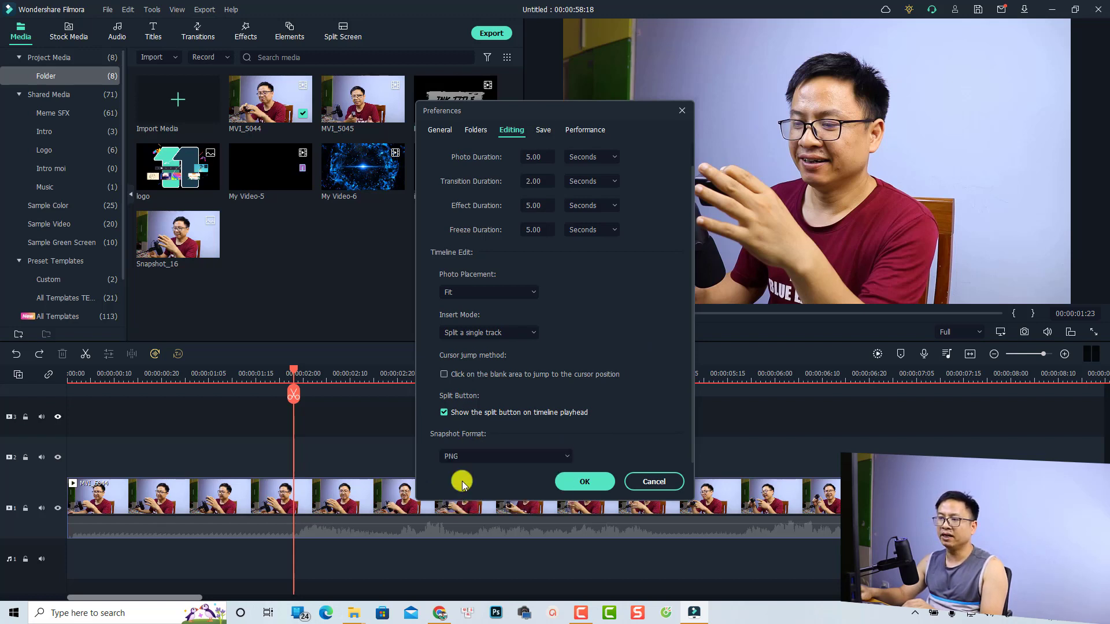
click(578, 479)
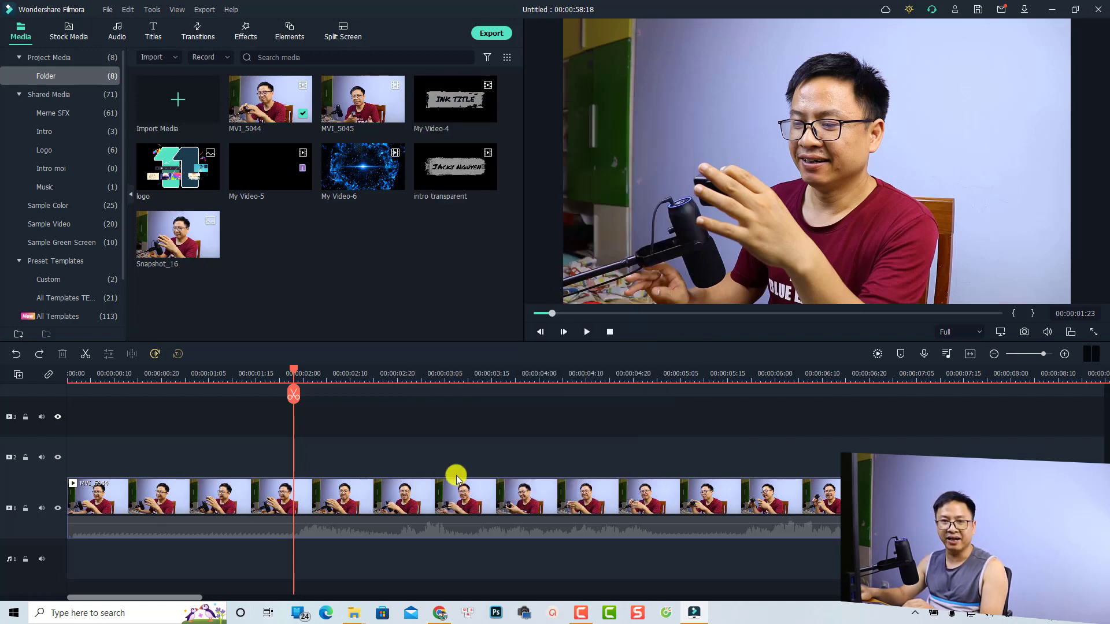
Step: Take another snapshot of the current frame and reveal it in its folder to check its file type and size
click(1021, 331)
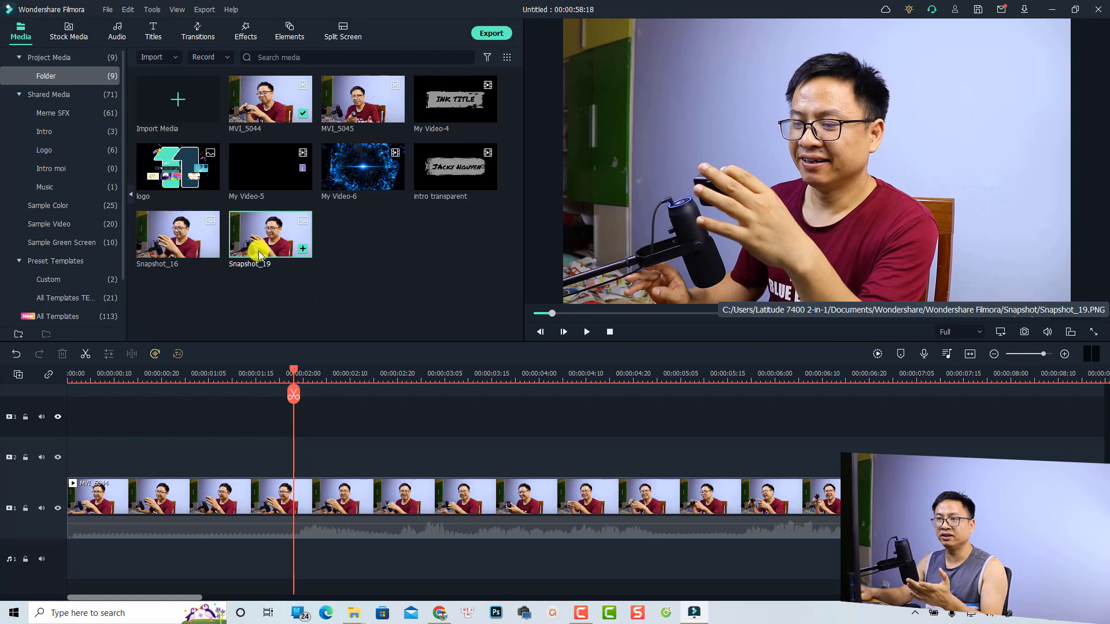
right_click(259, 255)
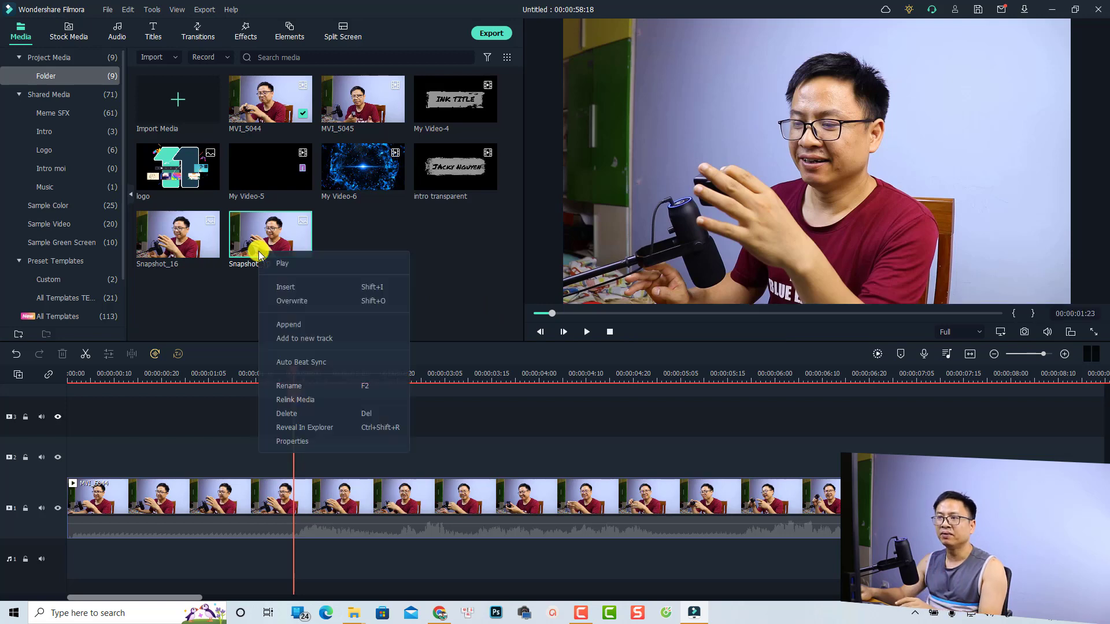
click(293, 427)
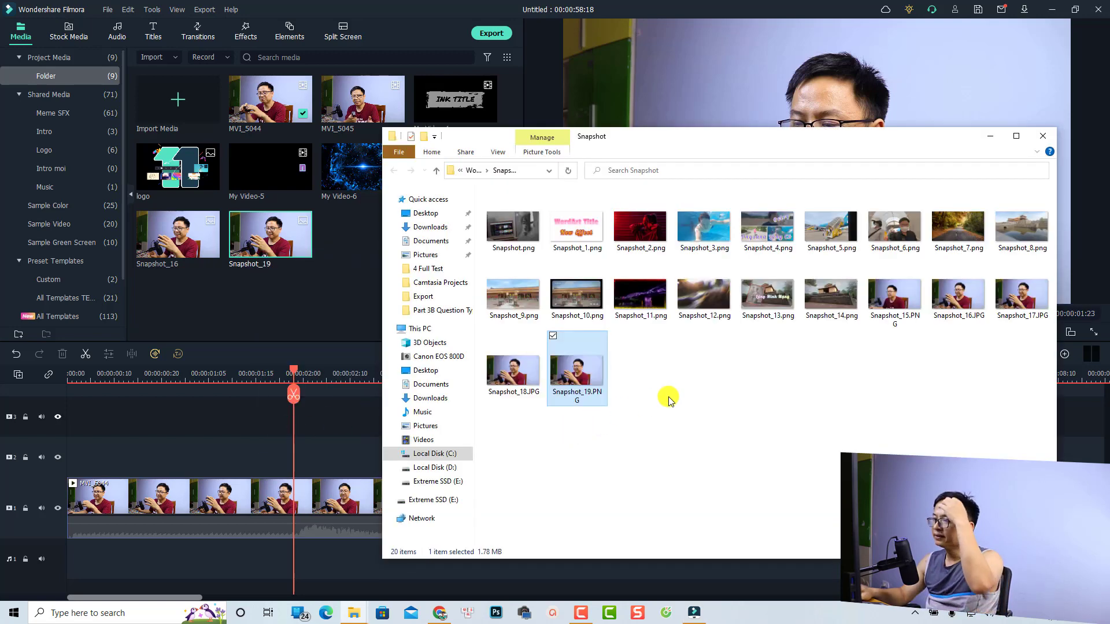
mouse_move(584, 381)
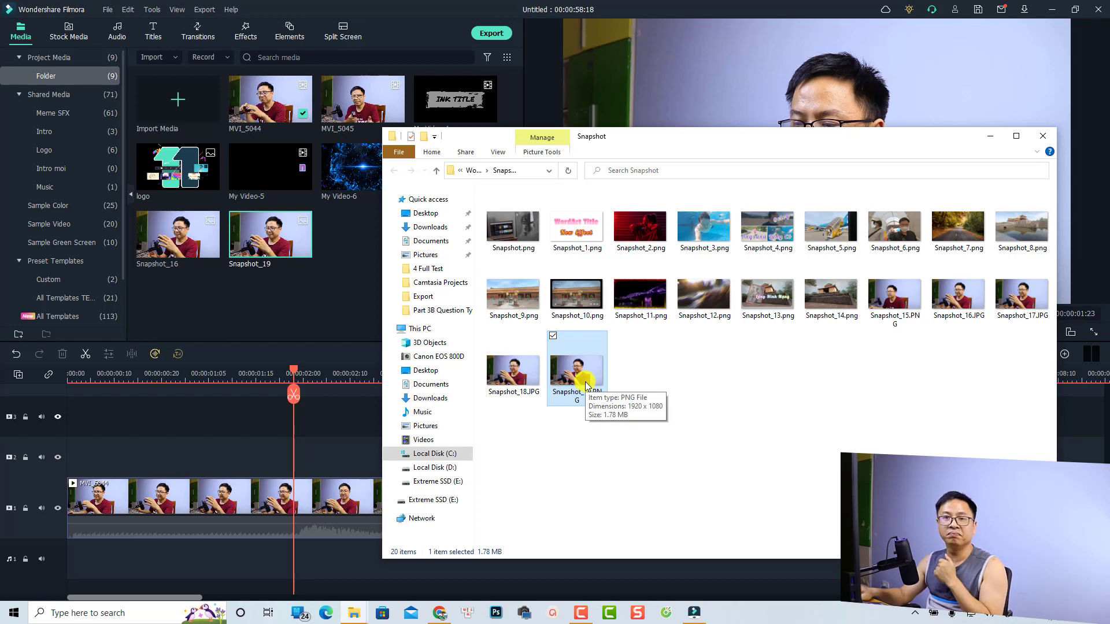
click(365, 389)
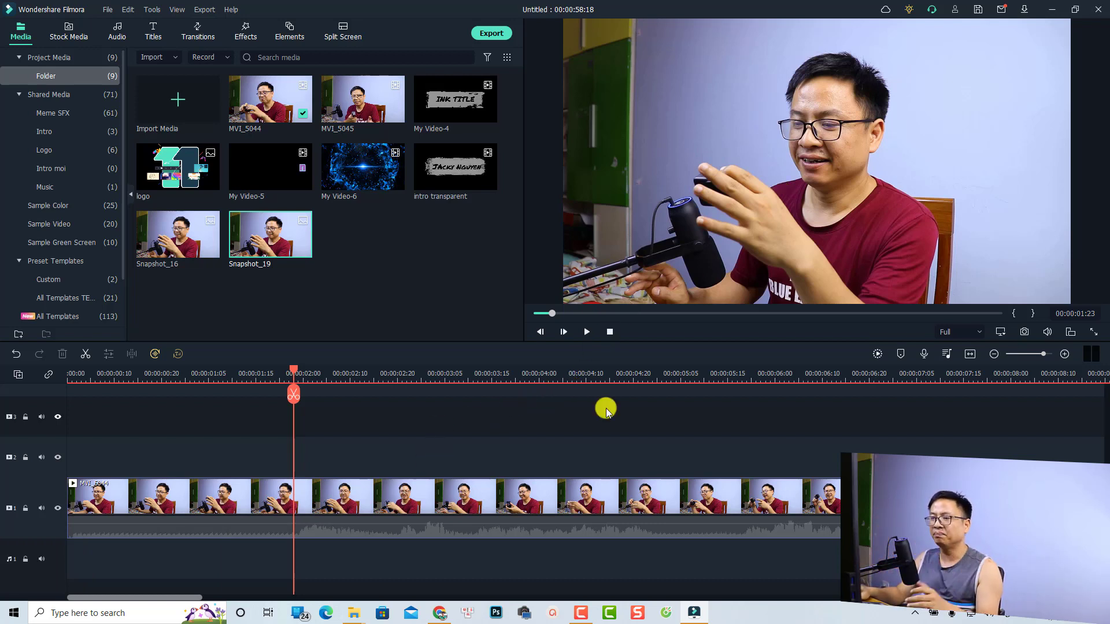
Step: Change the project aspect ratio to 9:16 (Portrait) at 1080 x 1920
click(1000, 333)
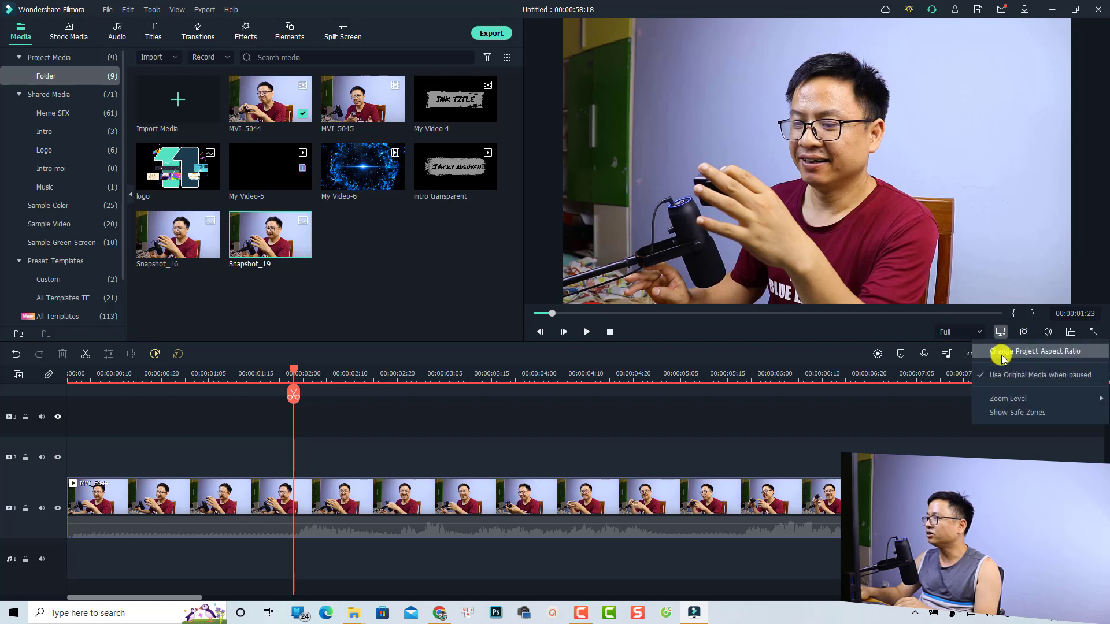
click(1002, 357)
click(601, 225)
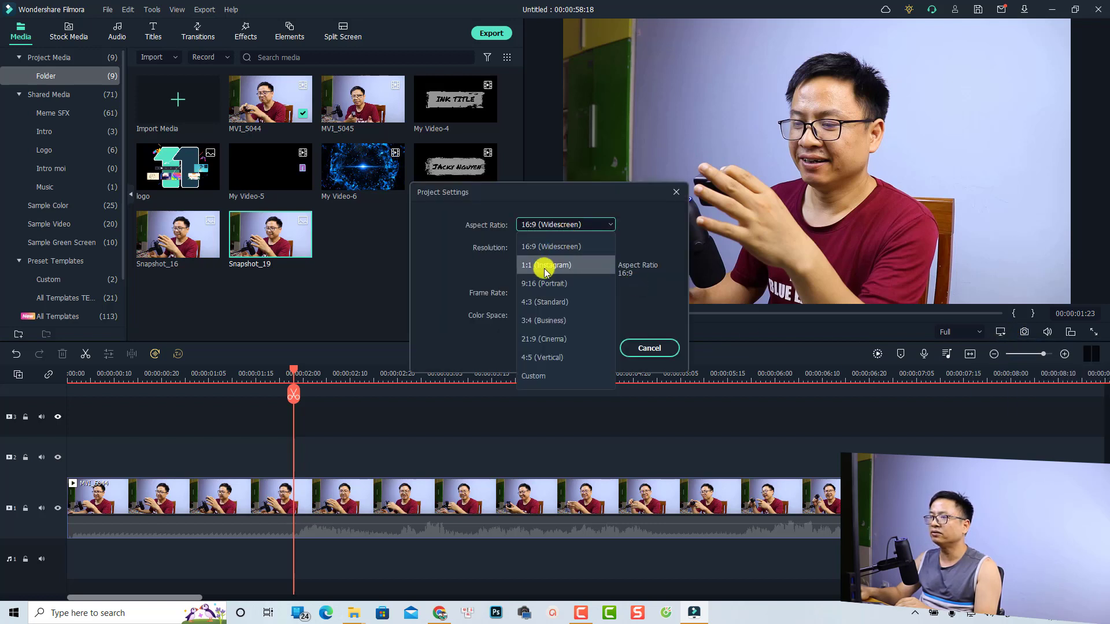
click(534, 284)
click(566, 345)
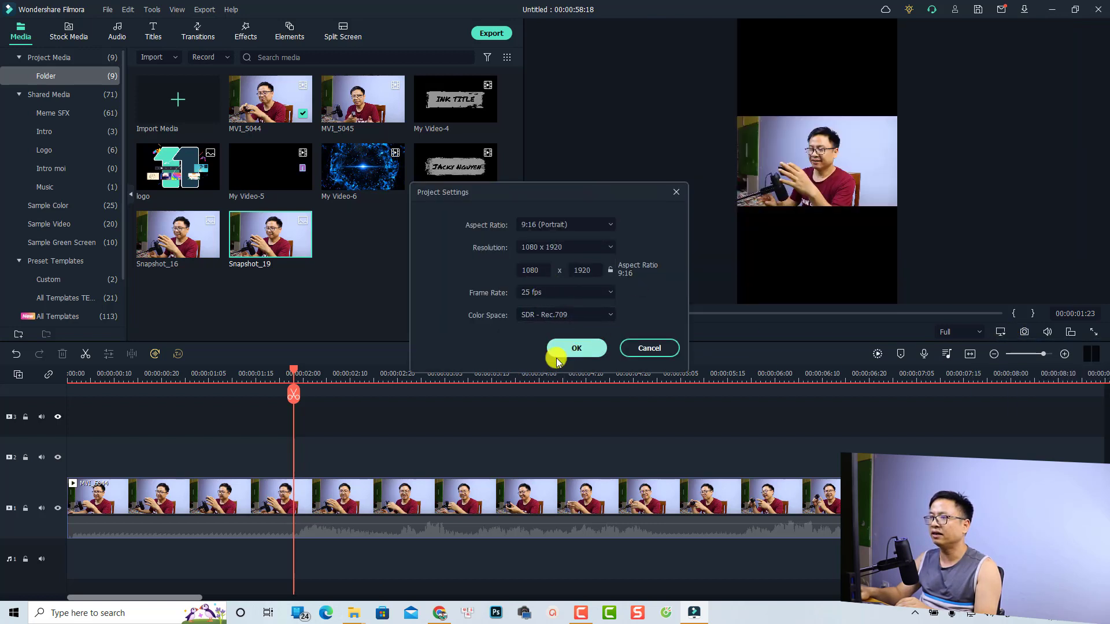
Step: Apply Crop to Fit to the MVI_5044 clip so it fills the portrait frame
click(313, 507)
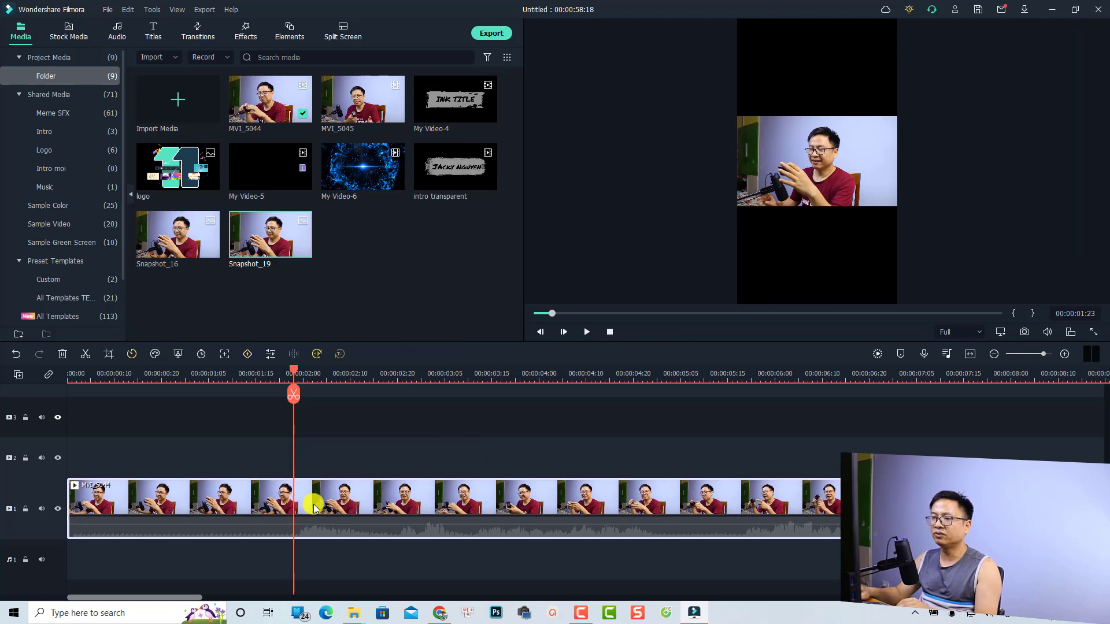
right_click(313, 504)
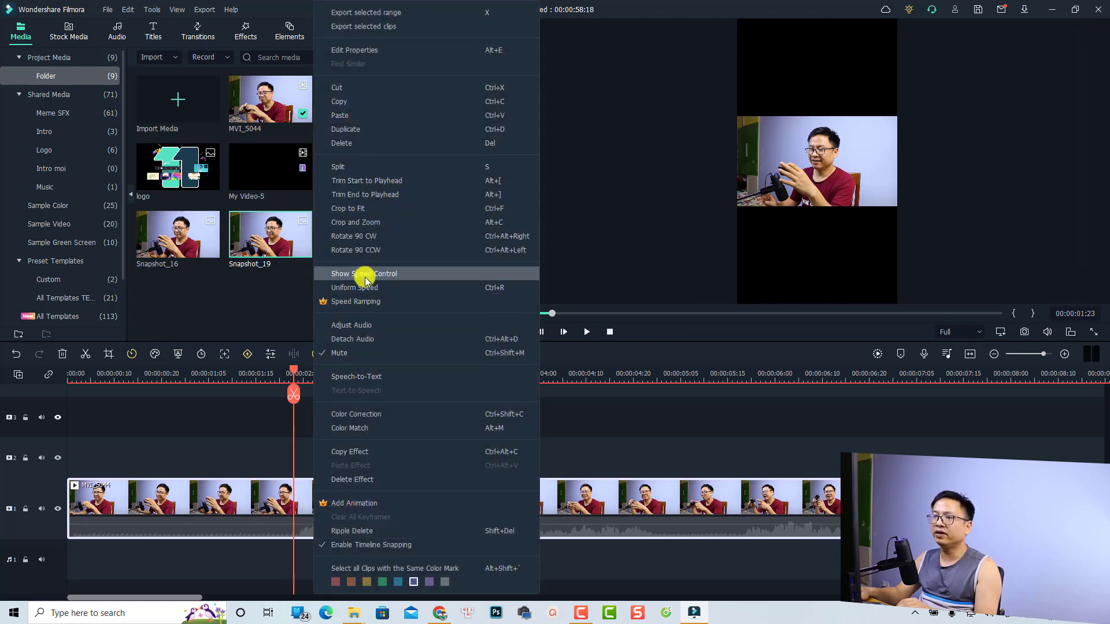
click(354, 208)
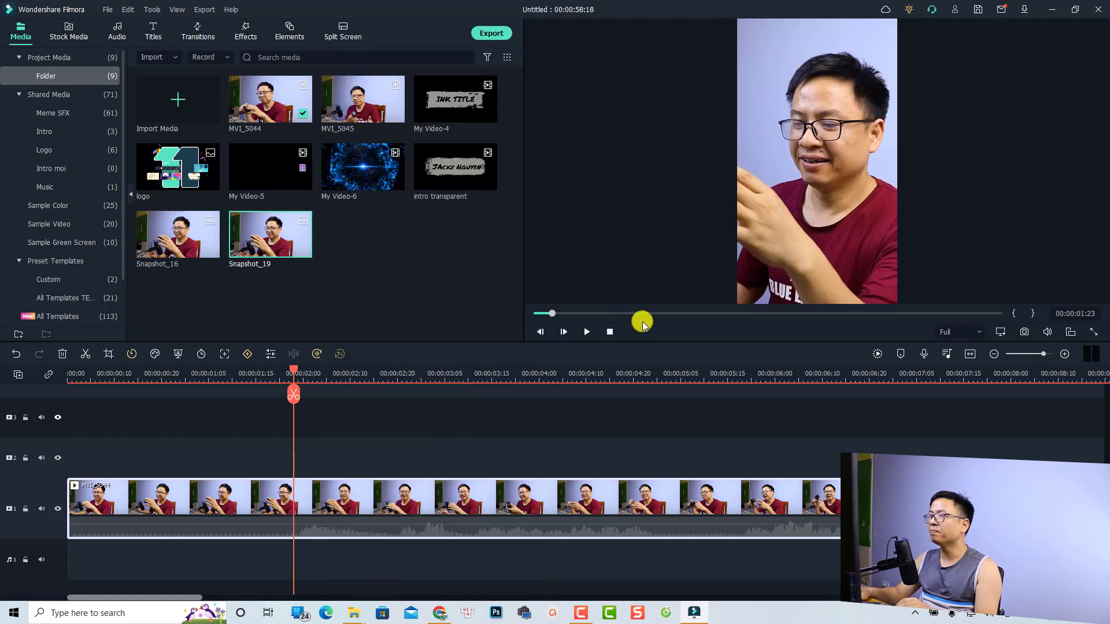
Step: Switch the preview to Vertical Screen and play the MVI_5044 clip from near its start to check the portrait framing
click(375, 448)
key(space)
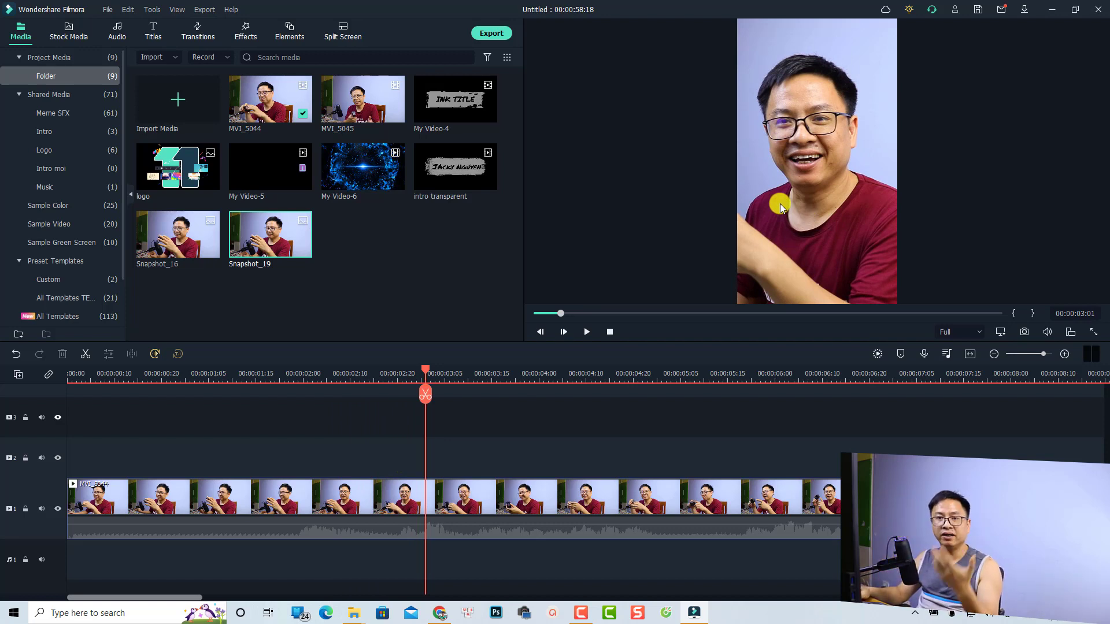
right_click(769, 172)
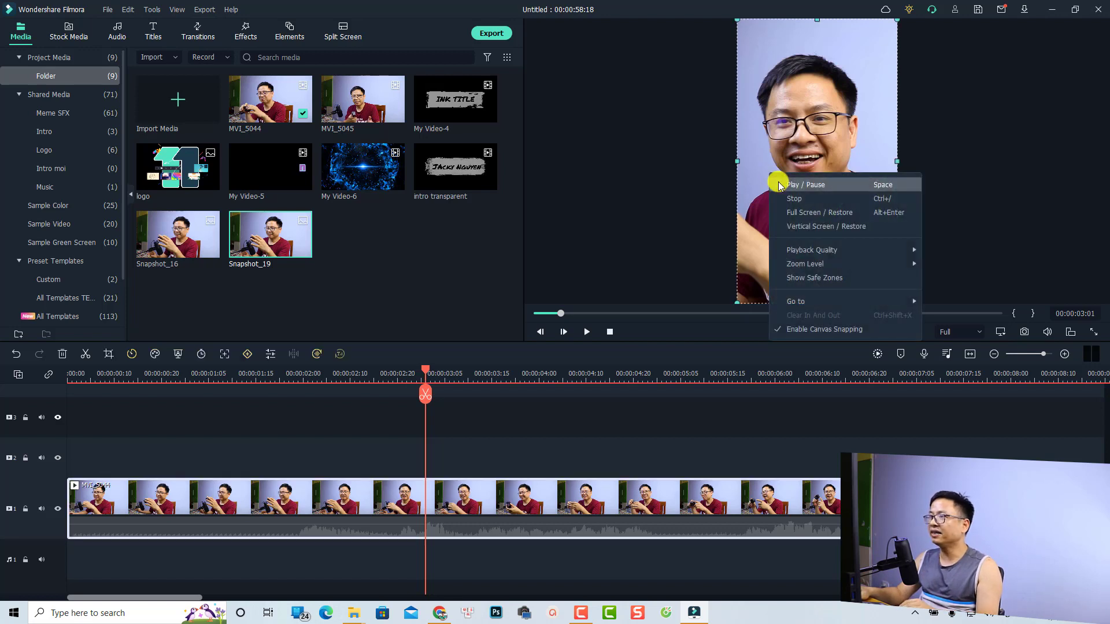
click(810, 227)
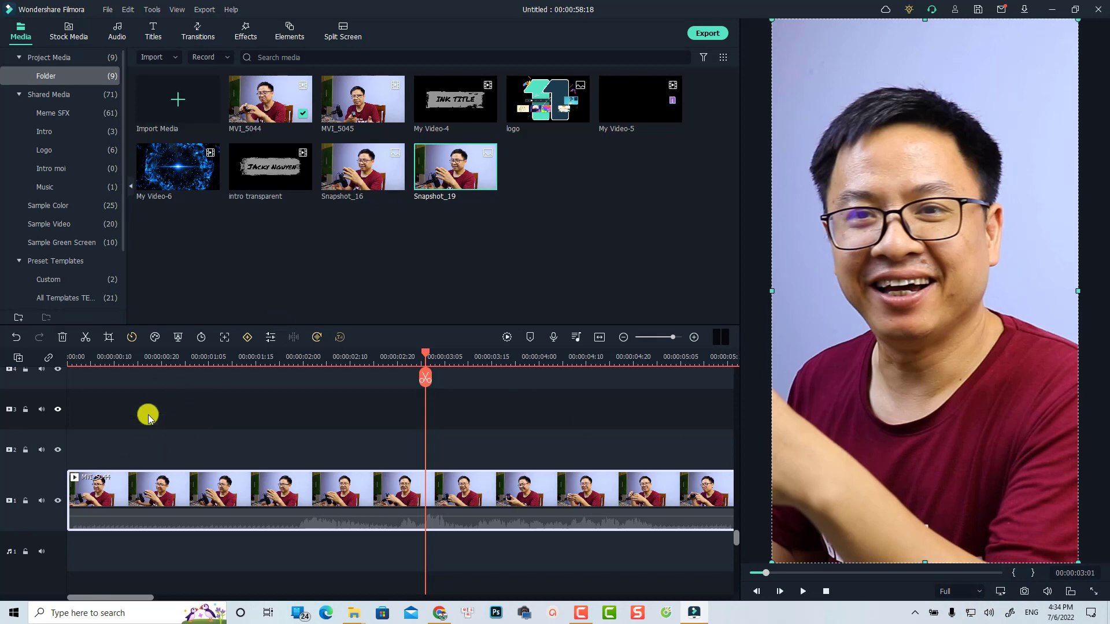
click(137, 359)
key(space)
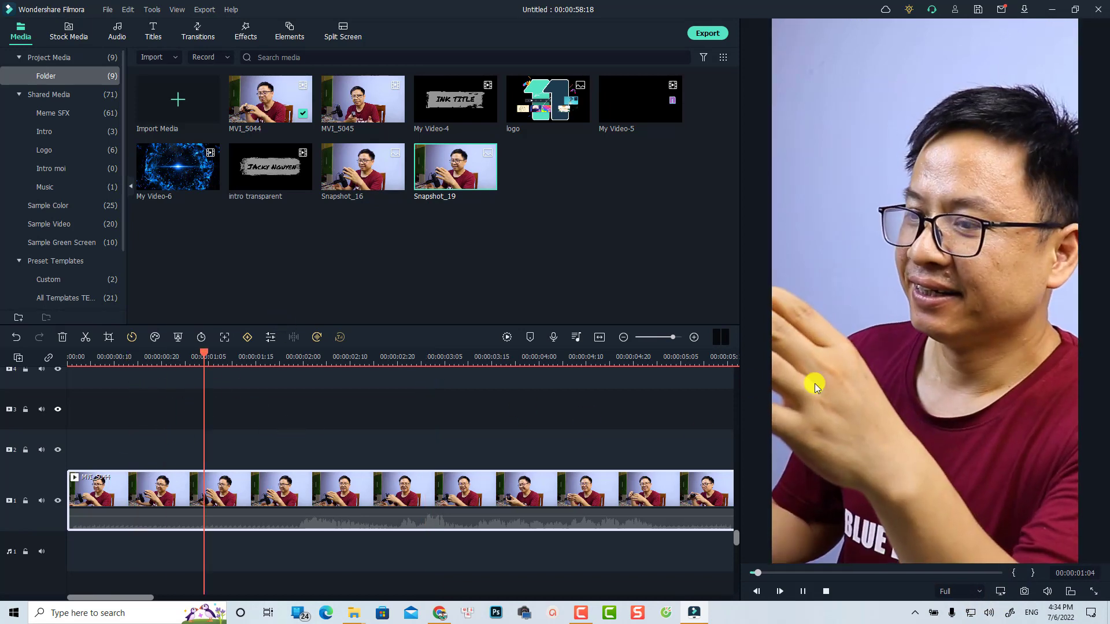
key(space)
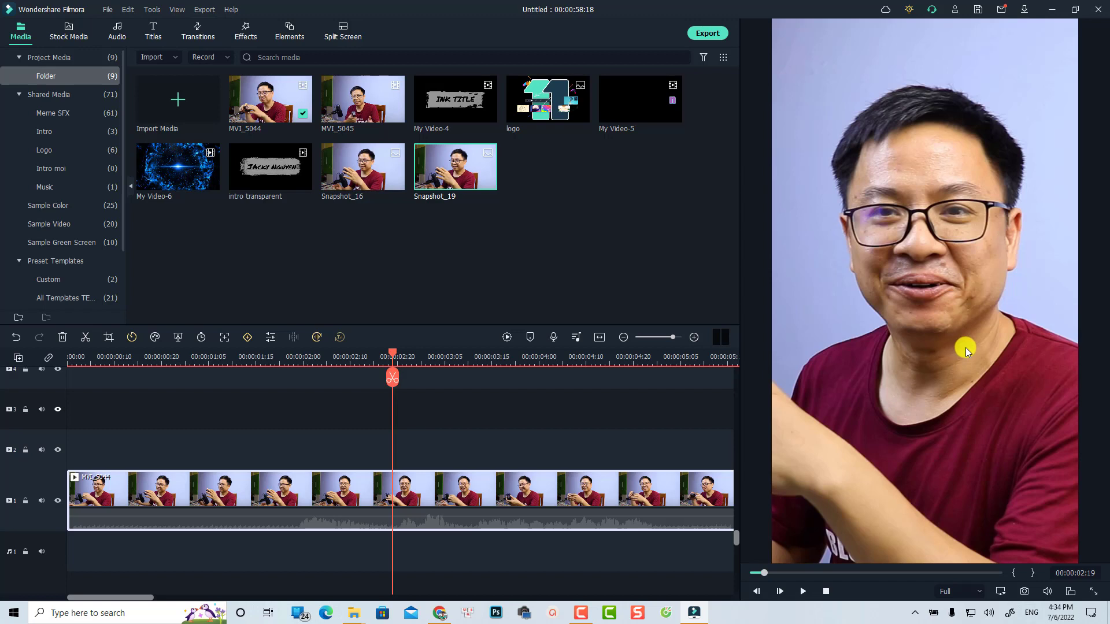
Step: Restore the preview from Vertical Screen to the standard layout and briefly play the clip
right_click(927, 322)
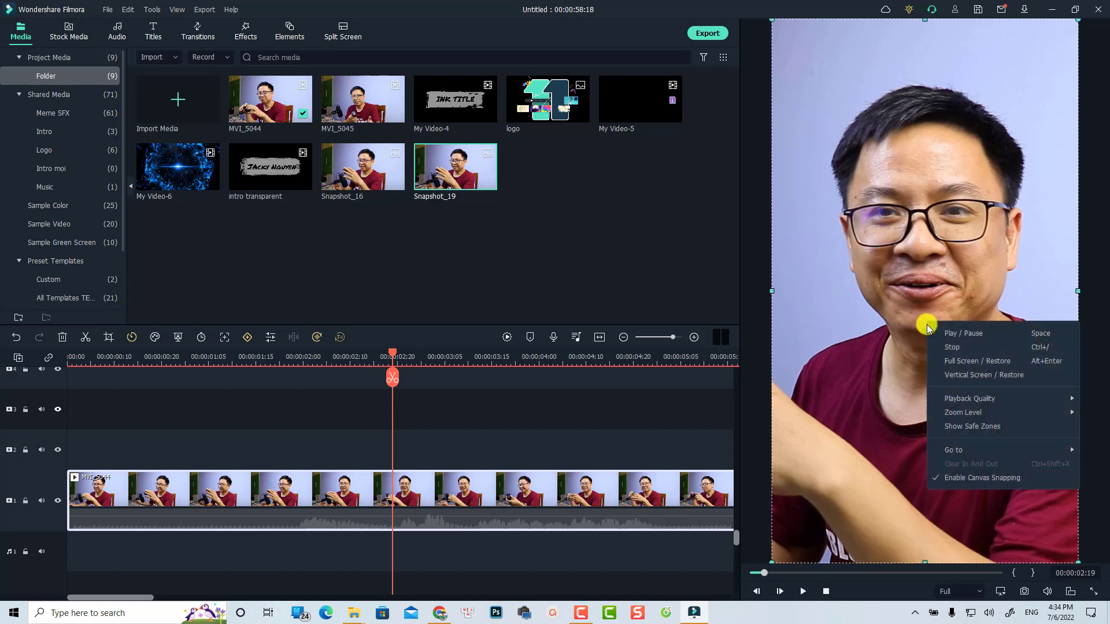
click(959, 376)
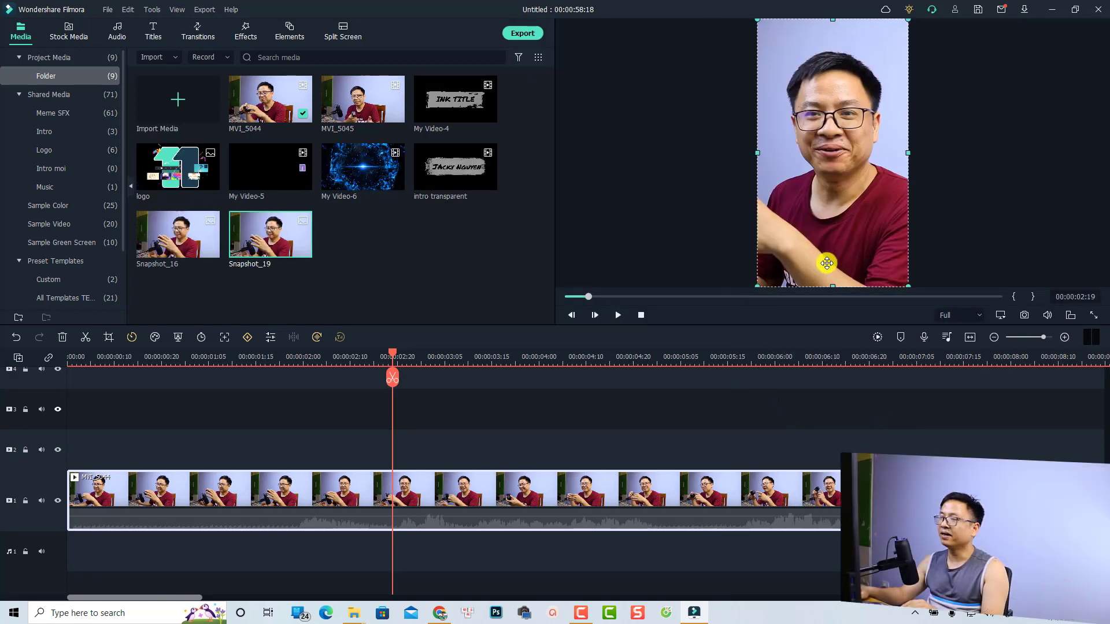
click(514, 431)
key(space)
key(space)
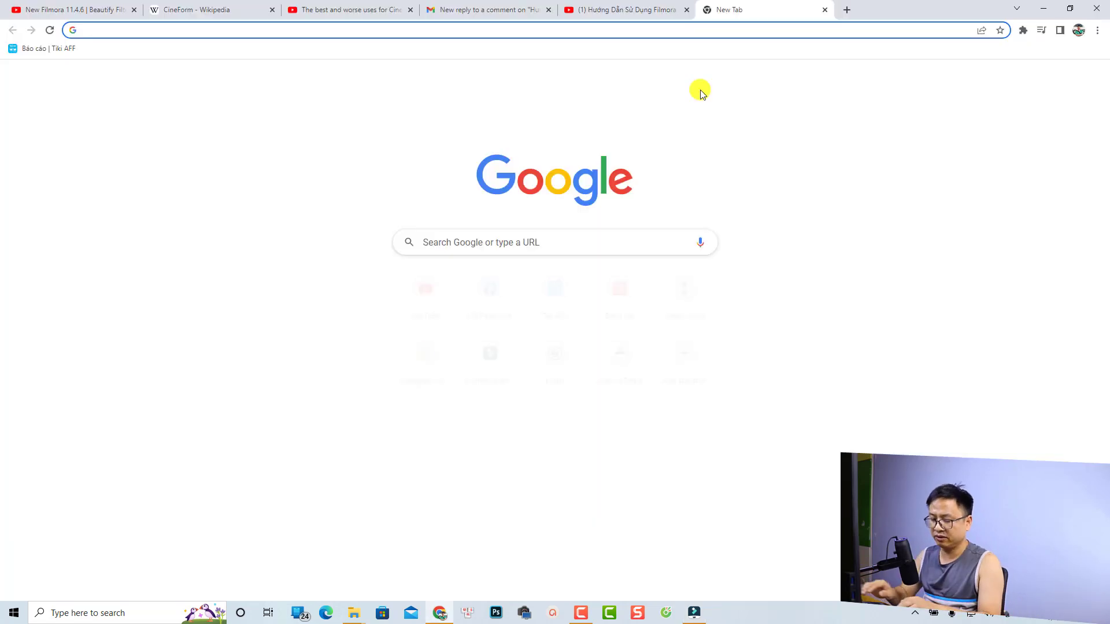
Step: Open filmora.wondershare.com in Chrome and go to its purchase page to review the individual plans and the monthly renewal terms
text(film)
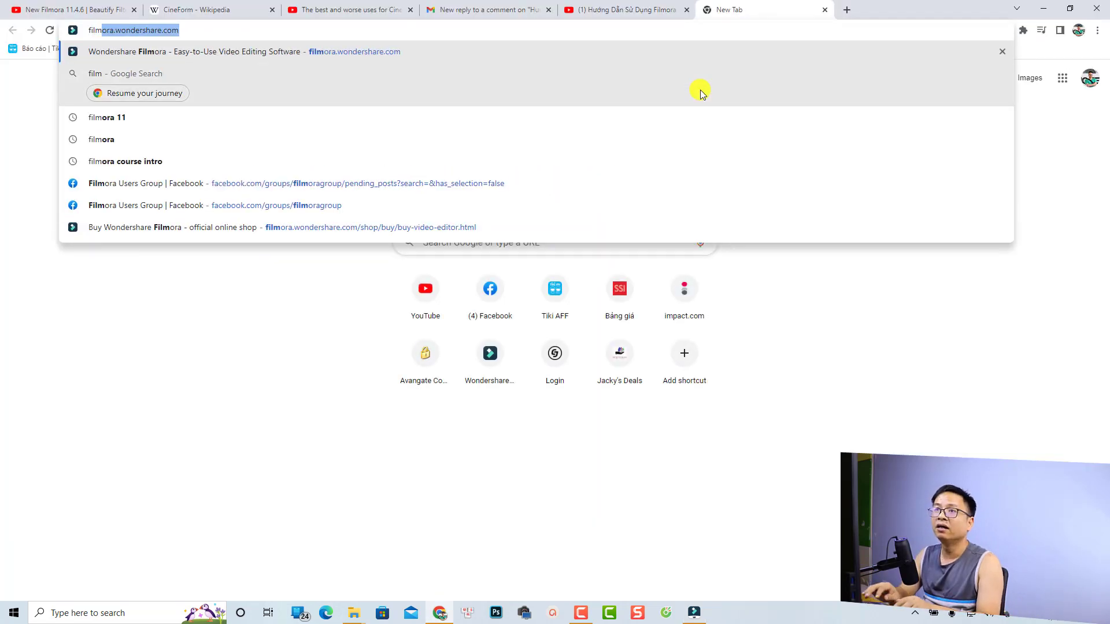
key(Return)
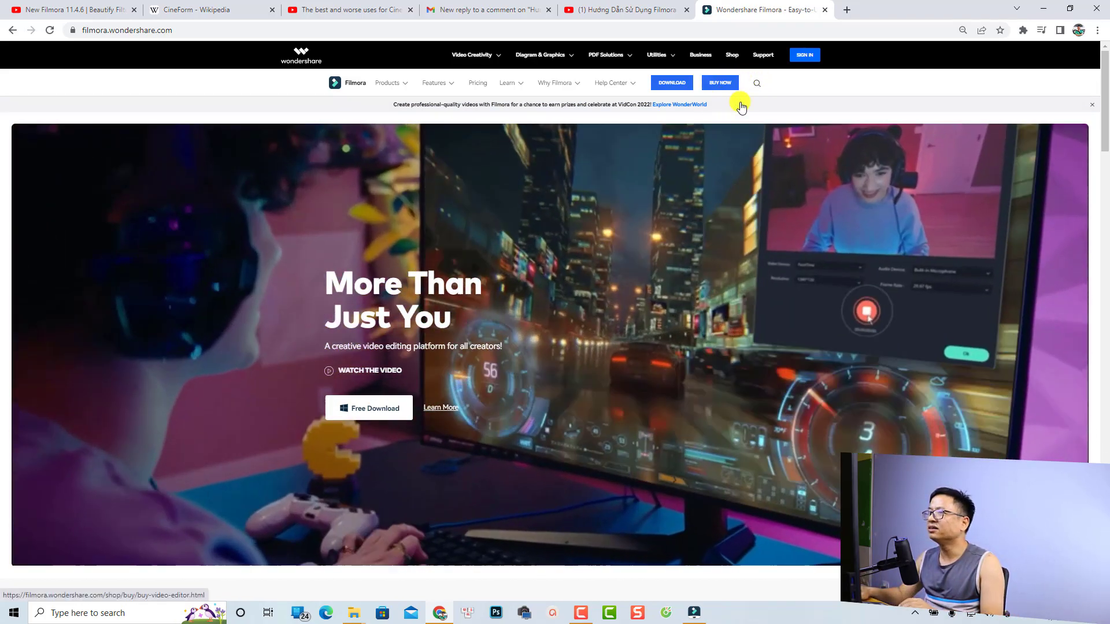
click(740, 103)
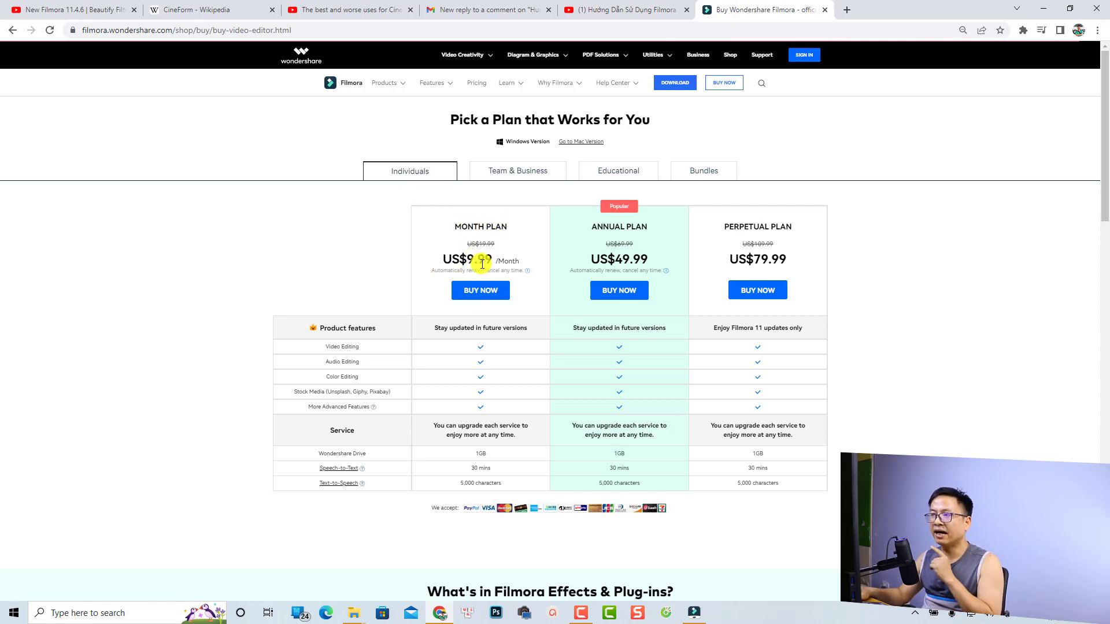
mouse_move(527, 271)
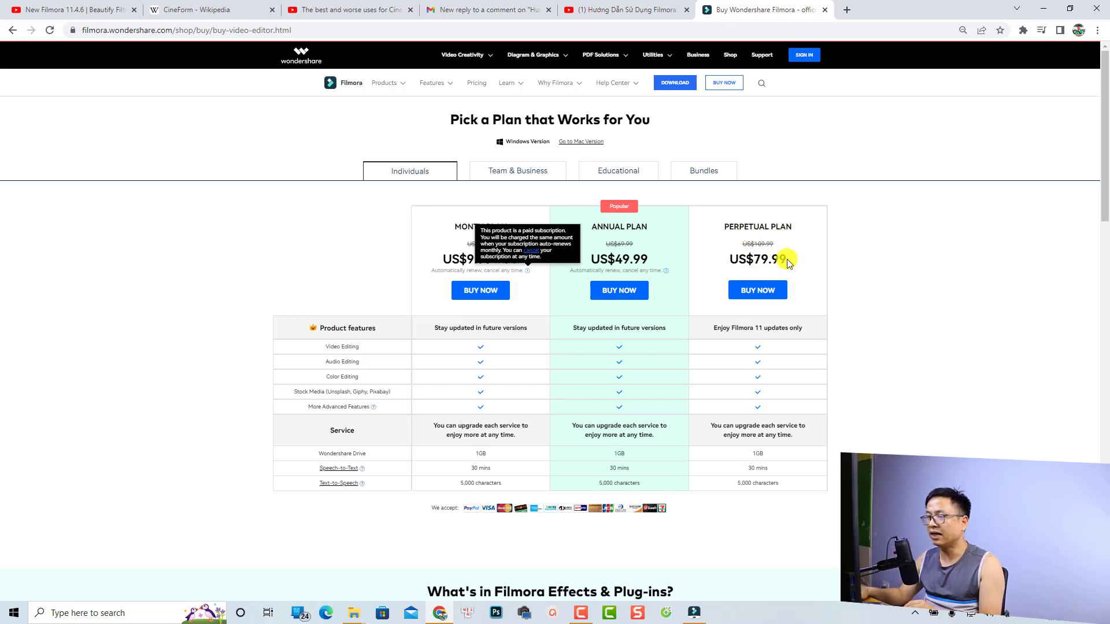
Step: Open the subscription options for Filmora Effects & Plug-ins from the pricing page and return to the main plan comparison
scroll(634, 376, down, 6)
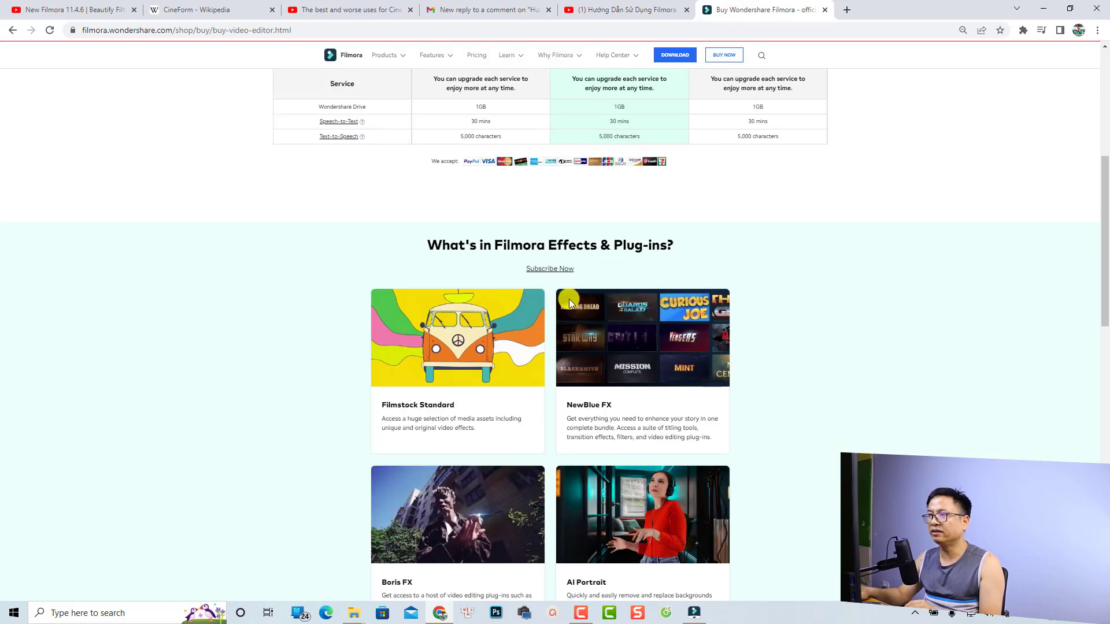
click(550, 270)
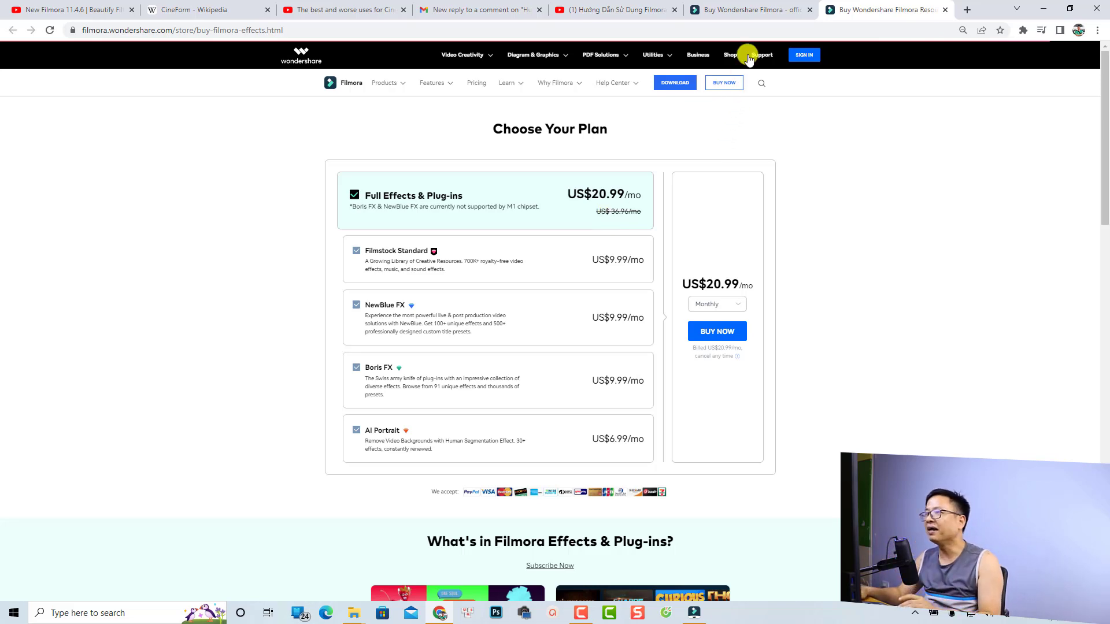
click(751, 14)
scroll(734, 138, up, 6)
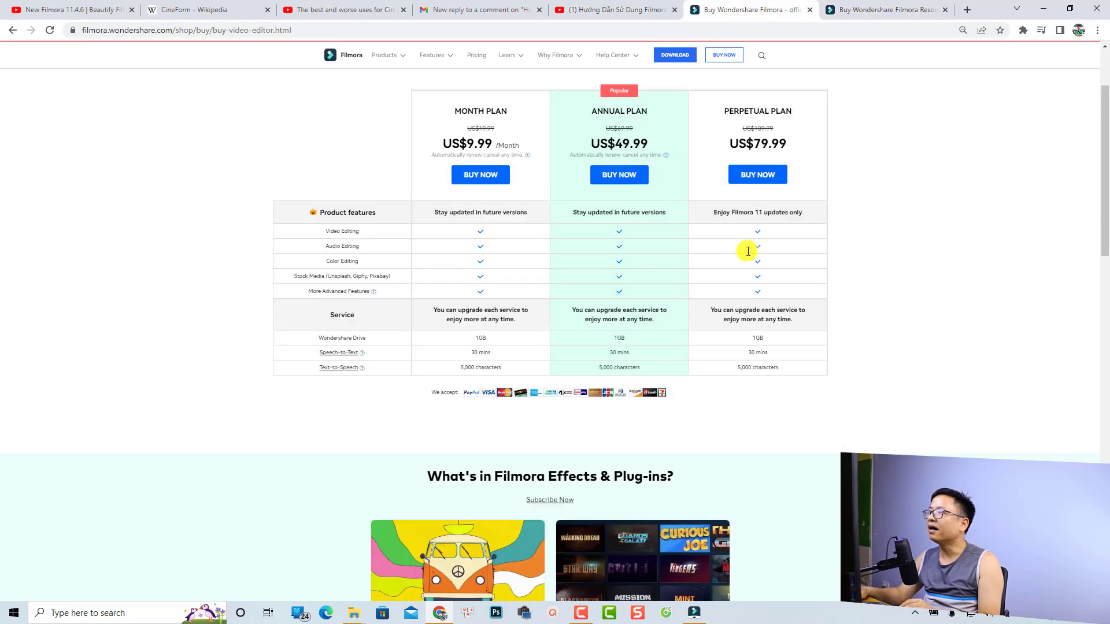